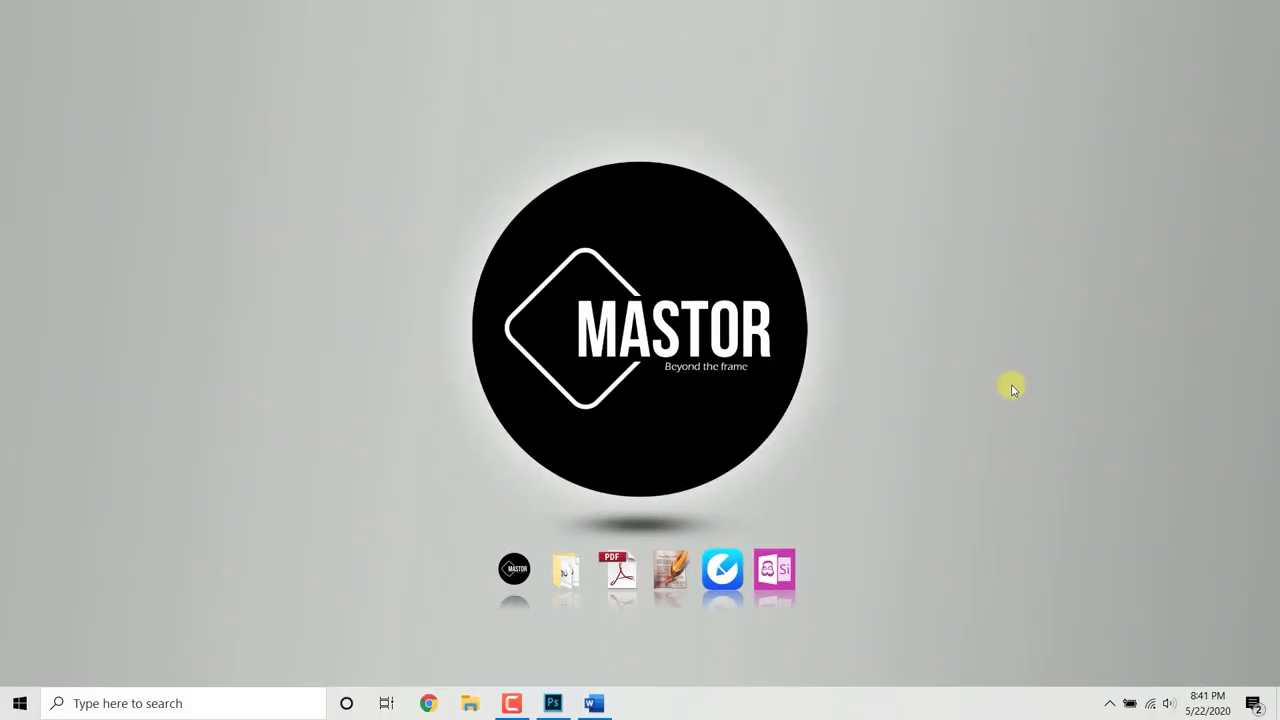
# Step: Open the Sinhala Fonts folder from the desktop and look through its TrueType font files
pyautogui.click(552, 566)
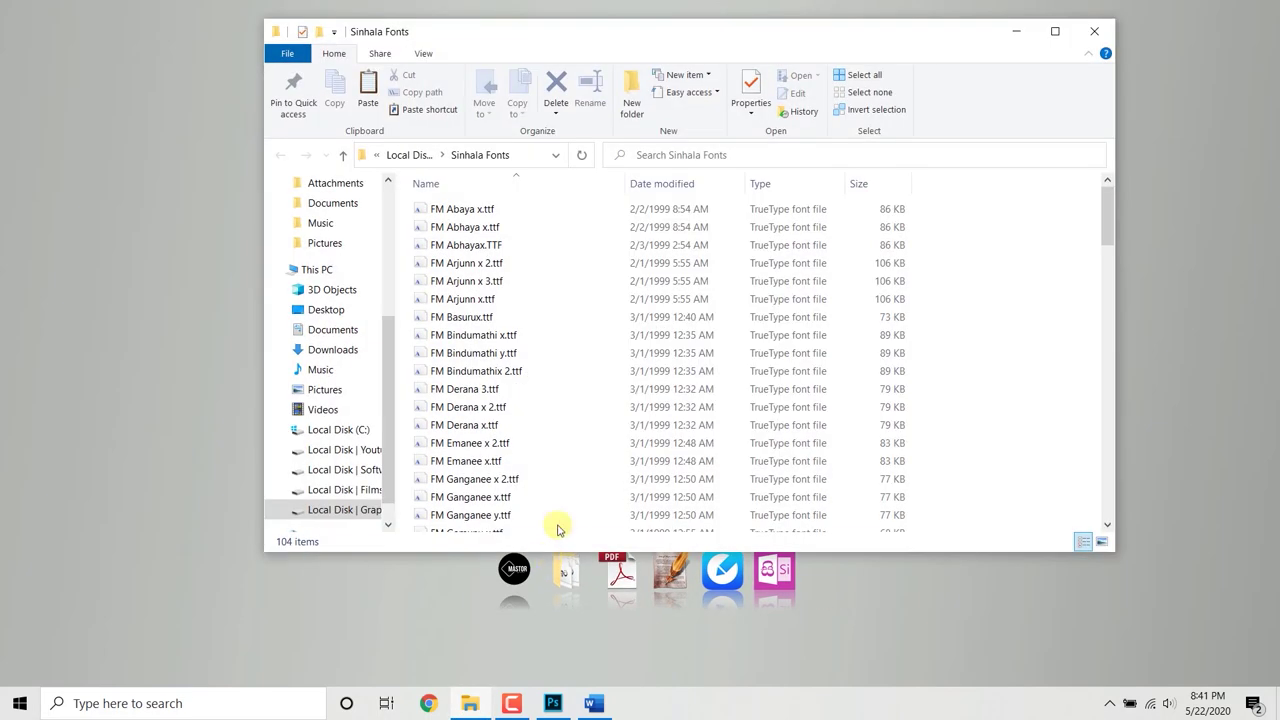
pyautogui.scroll(-15, 668, 275)
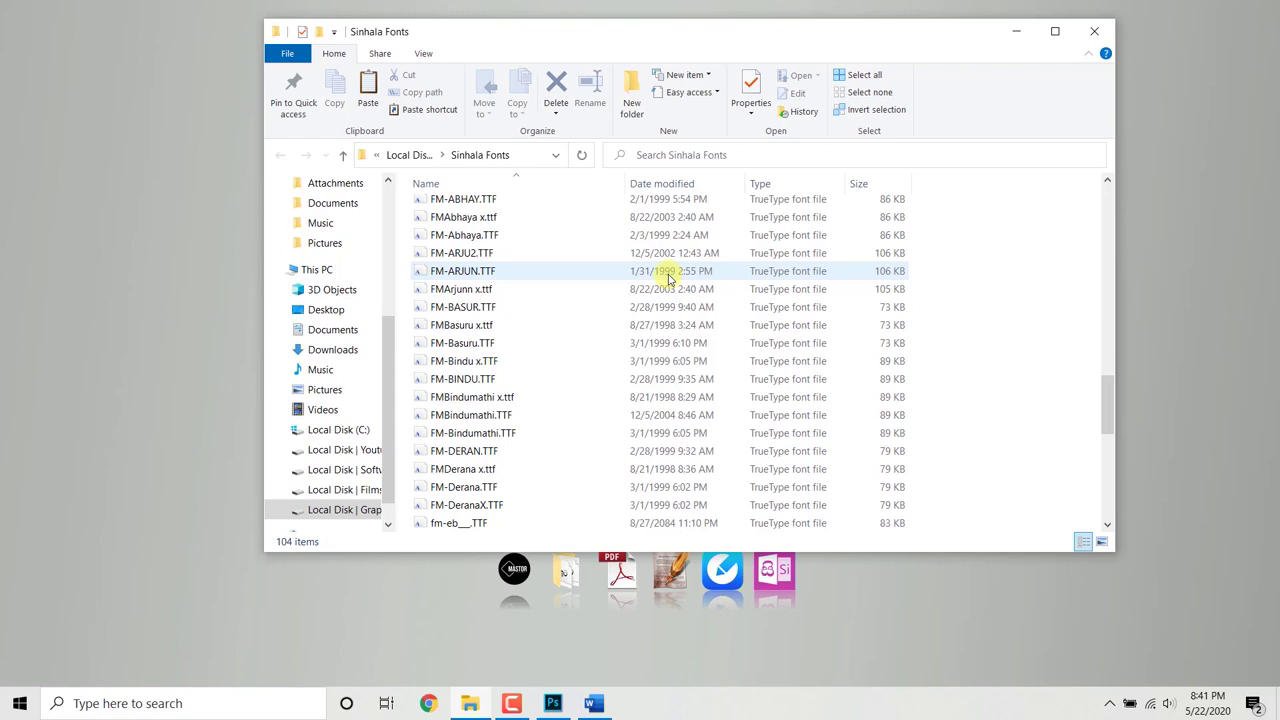
pyautogui.scroll(15, 670, 278)
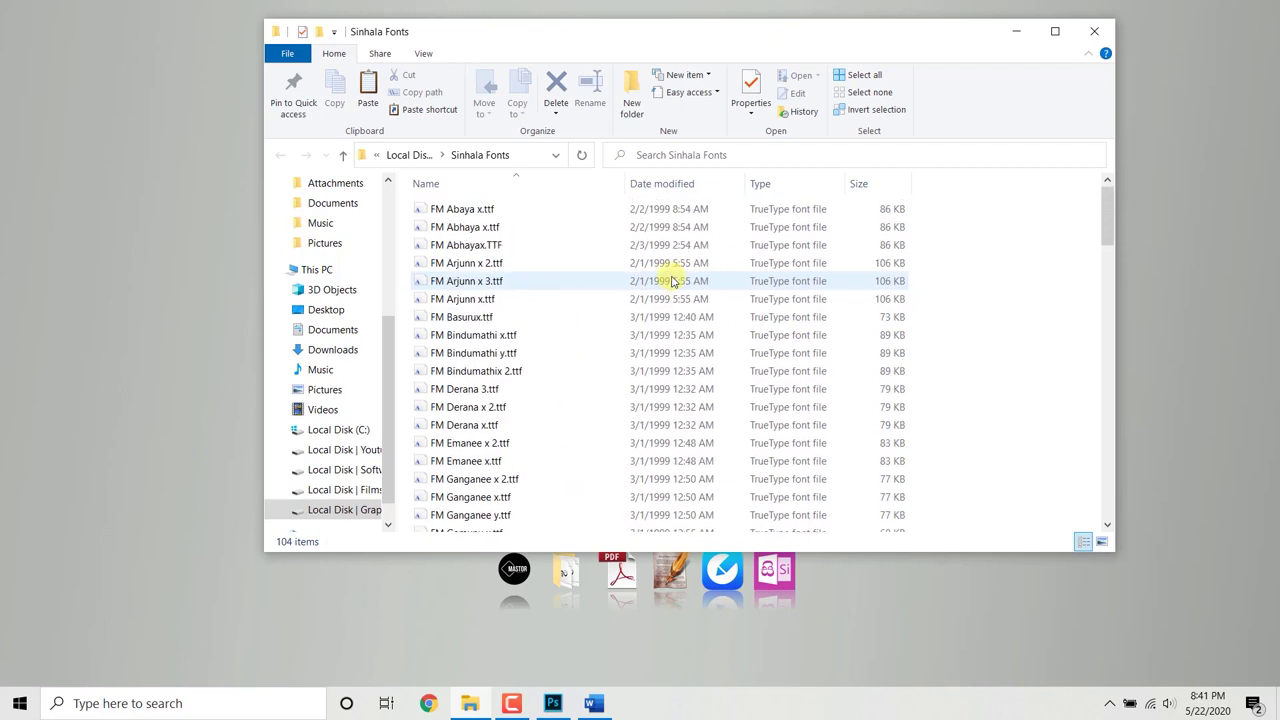
# Step: Select all font files in the Sinhala Fonts folder and bring up the command for installing them
pyautogui.hotkey('ctrl', 'a')
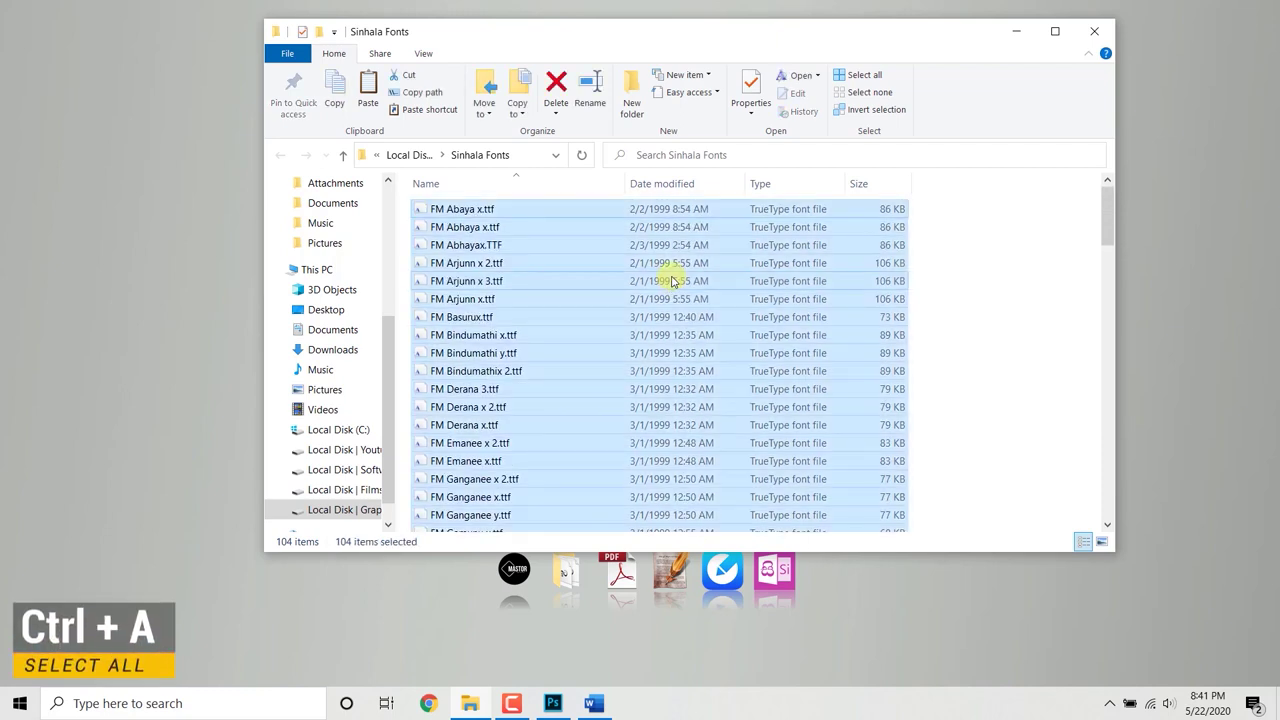
pyautogui.rightClick(533, 265)
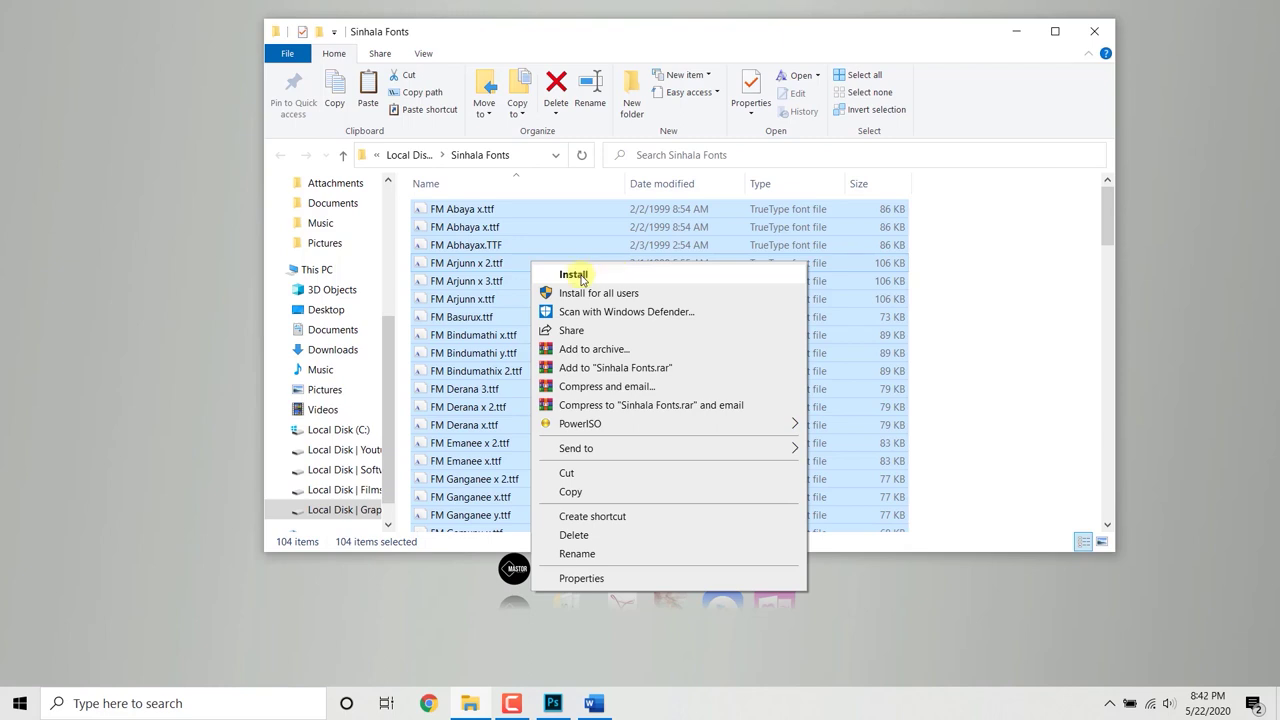
pyautogui.click(990, 278)
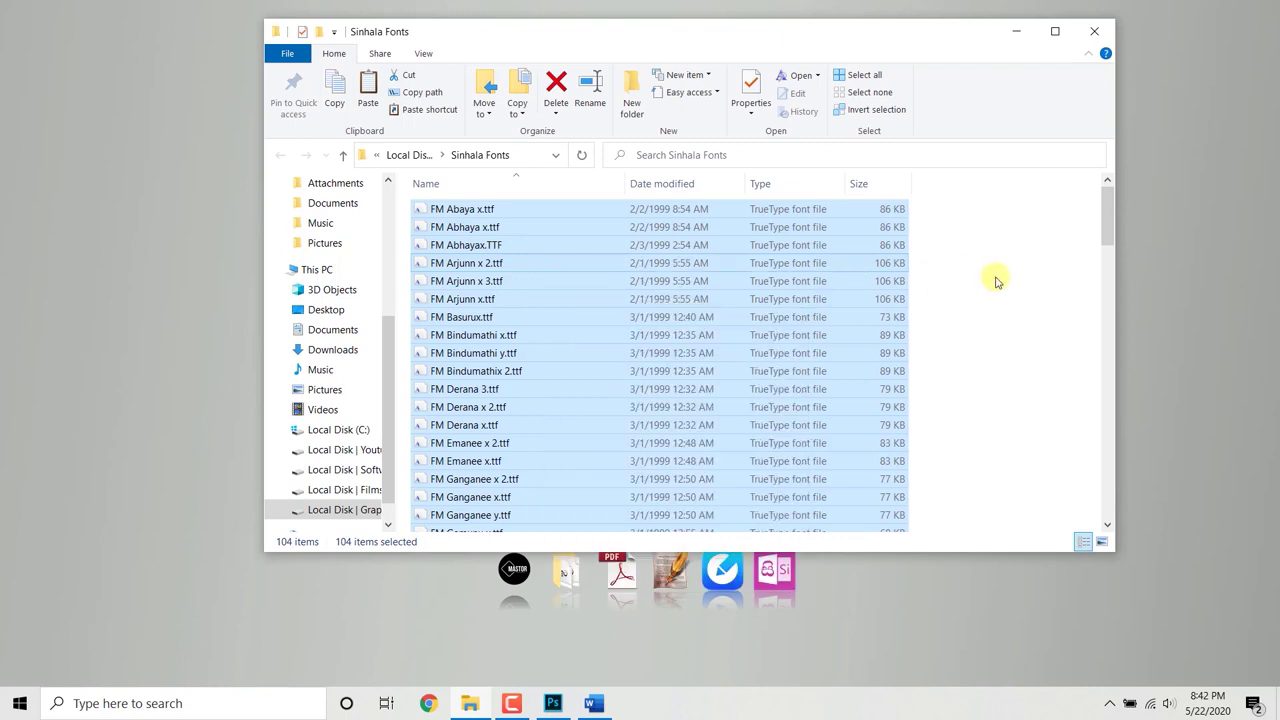
pyautogui.click(996, 282)
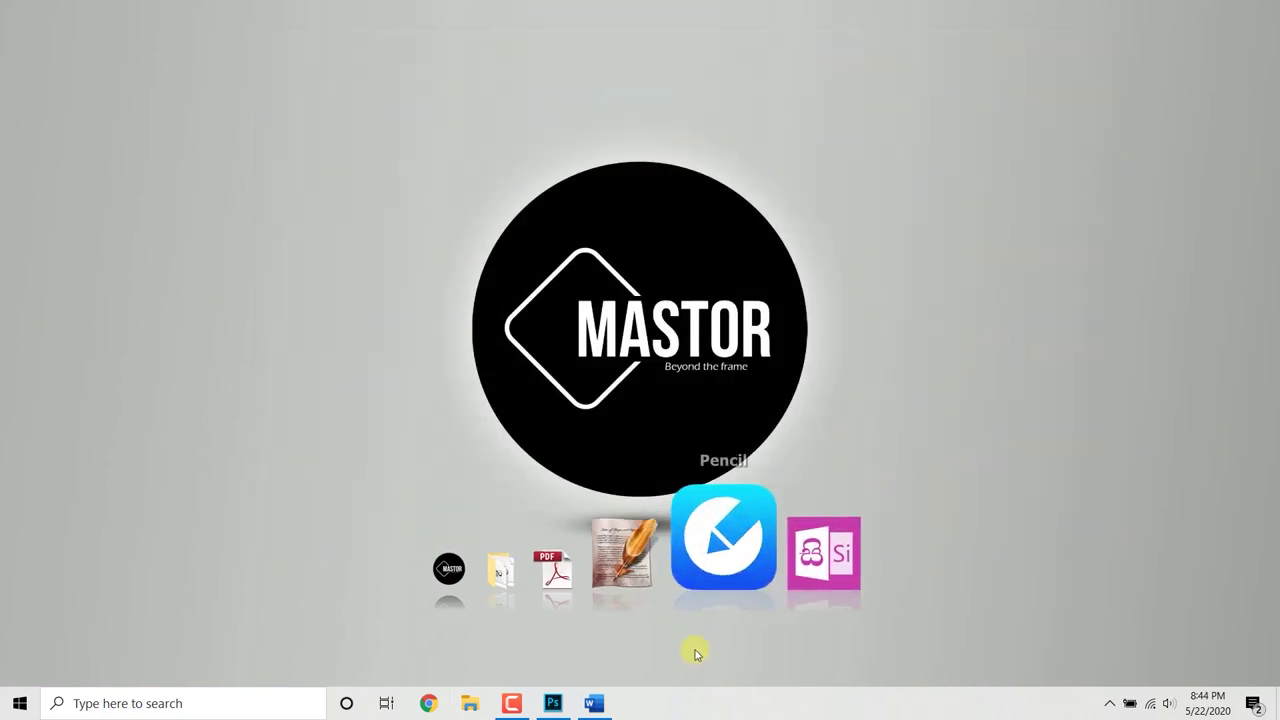
# Step: Switch to the blank Word document and set the font to FMBindumathi at size 48
pyautogui.click(594, 703)
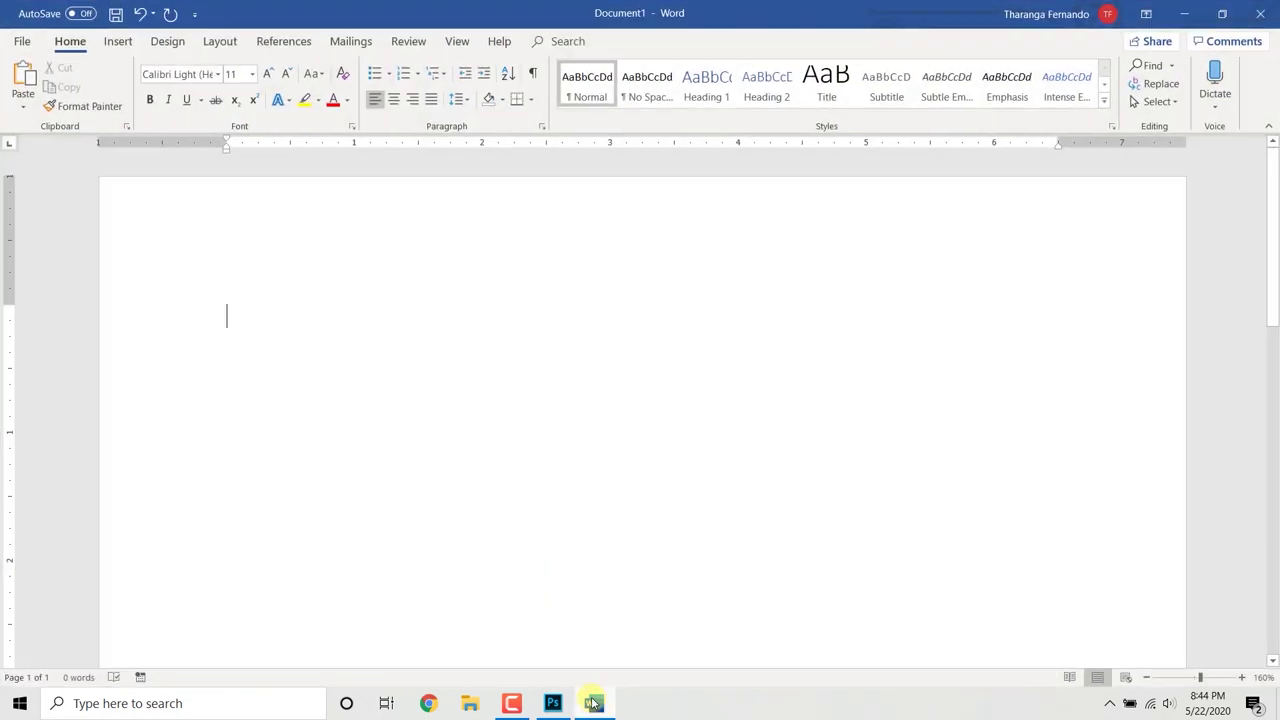
pyautogui.click(216, 75)
pyautogui.click(206, 170)
pyautogui.click(253, 74)
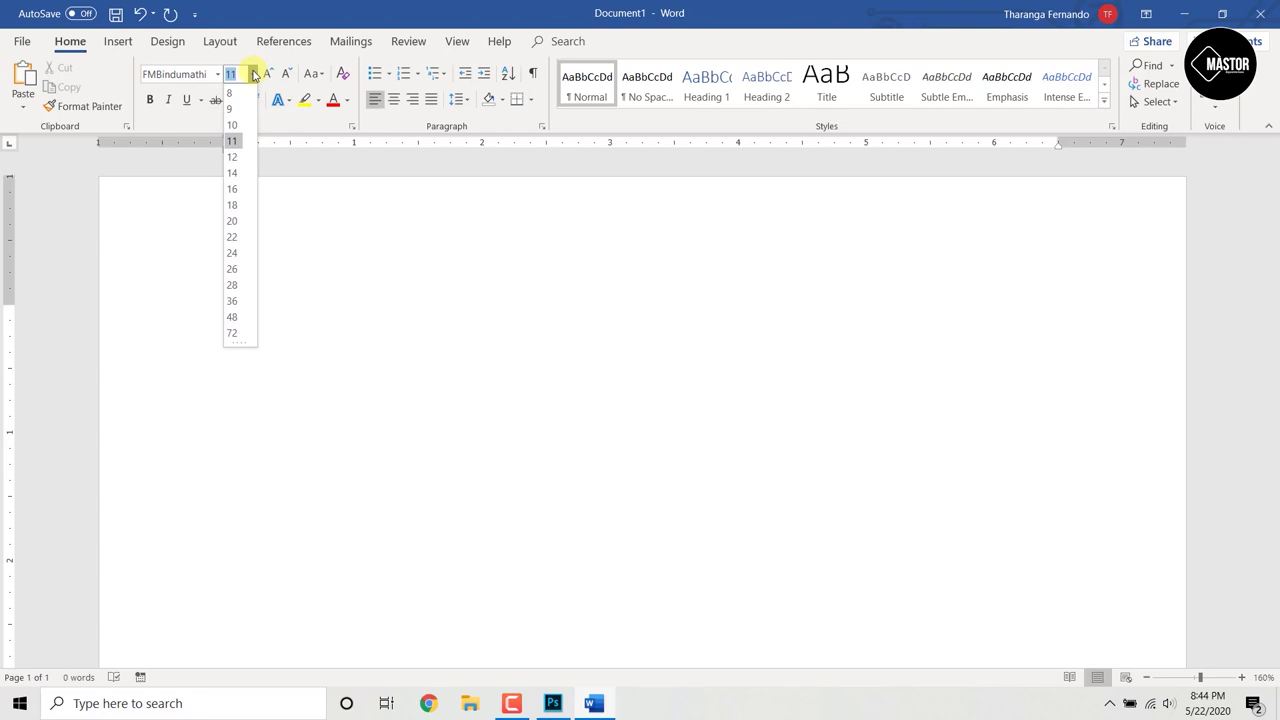
pyautogui.click(233, 317)
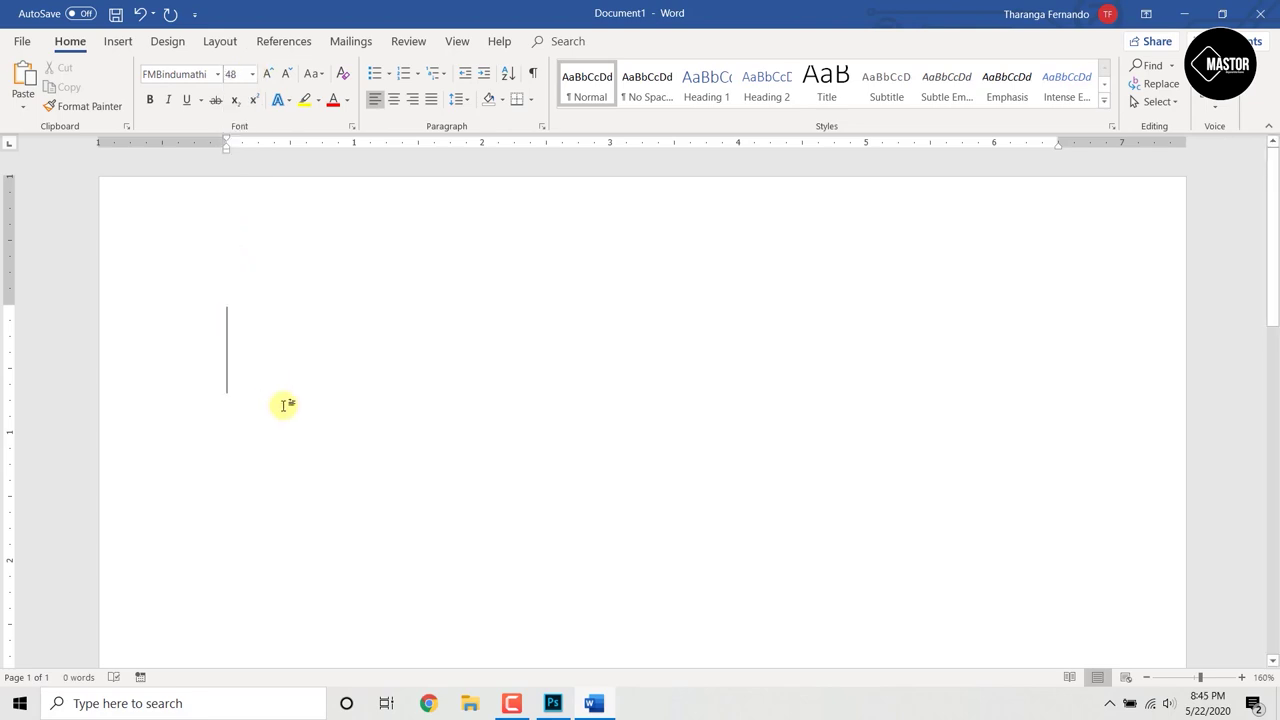
# Step: Write the Sinhala word පරිගණකය with the characters mrs.Klh and undo the automatic capitalization of its first letter
pyautogui.write('urs.')
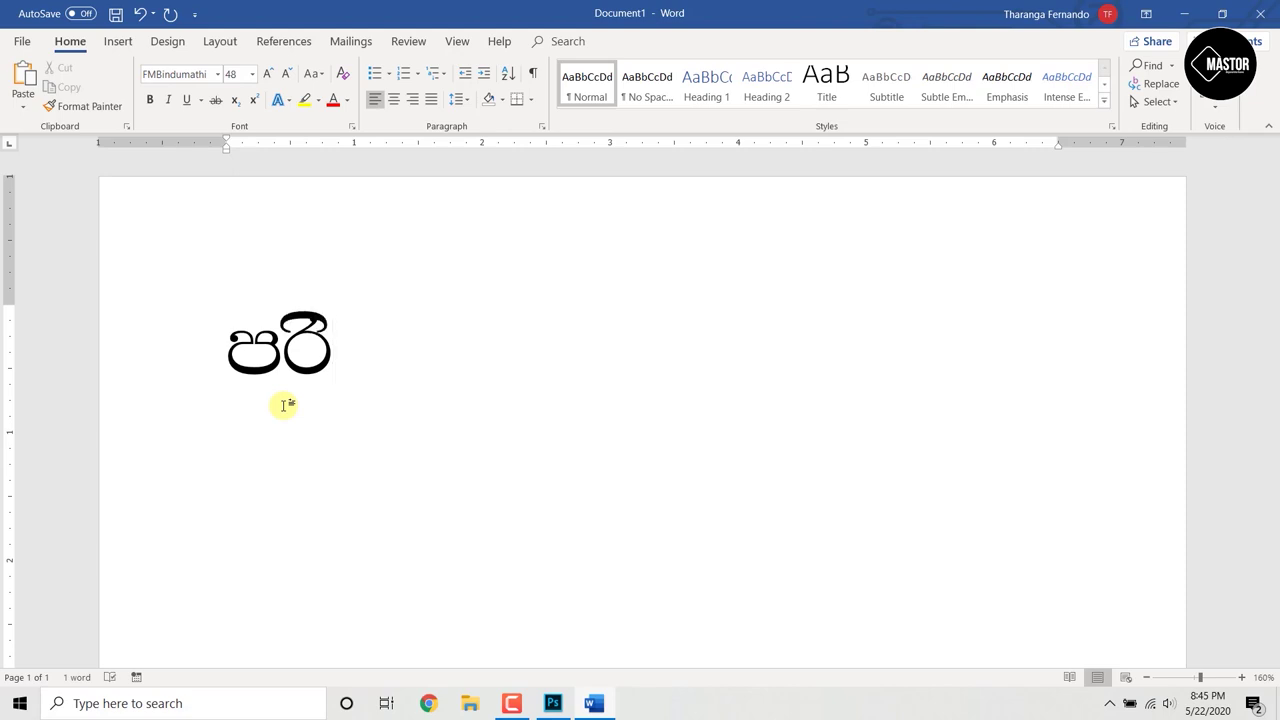
pyautogui.write('Klh')
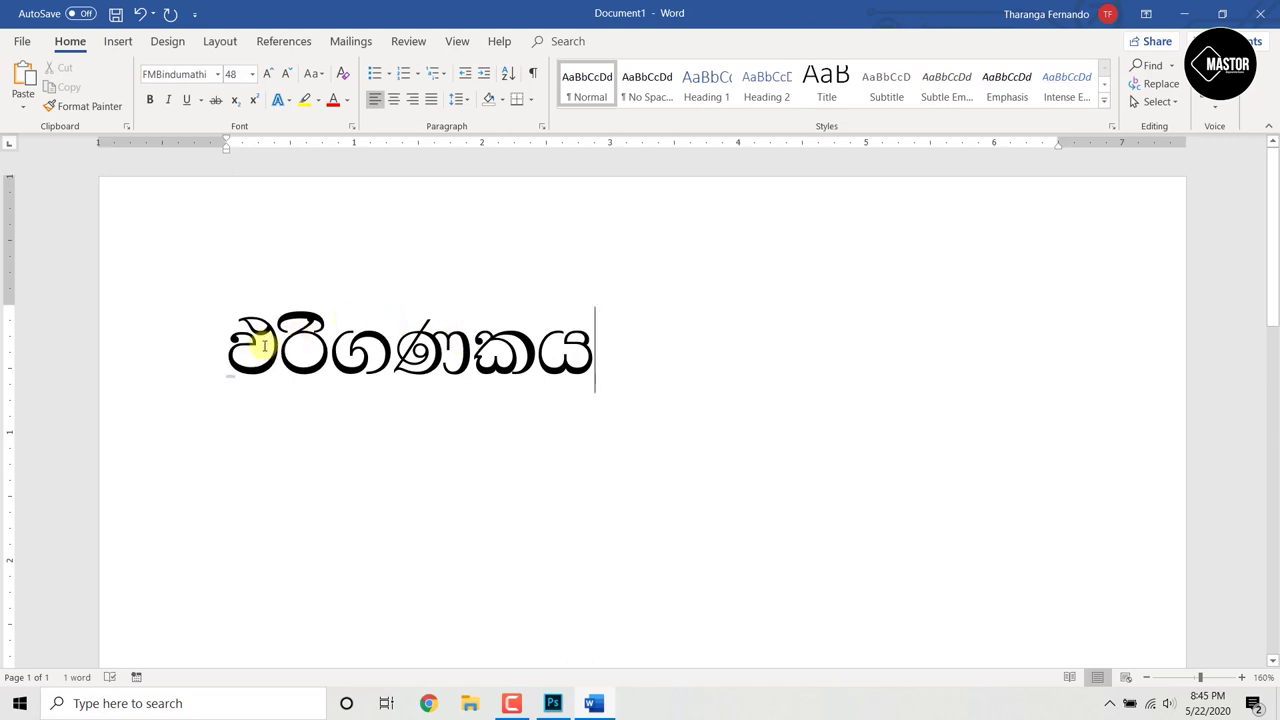
pyautogui.click(238, 381)
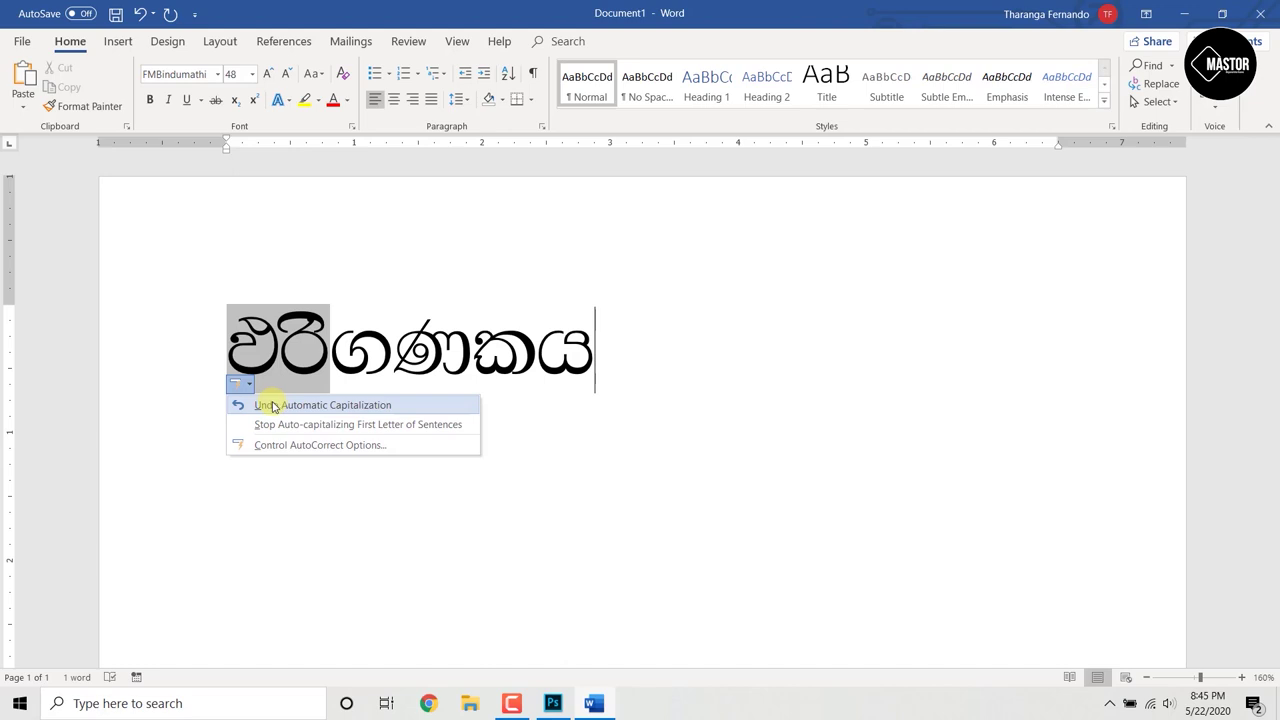
pyautogui.click(272, 405)
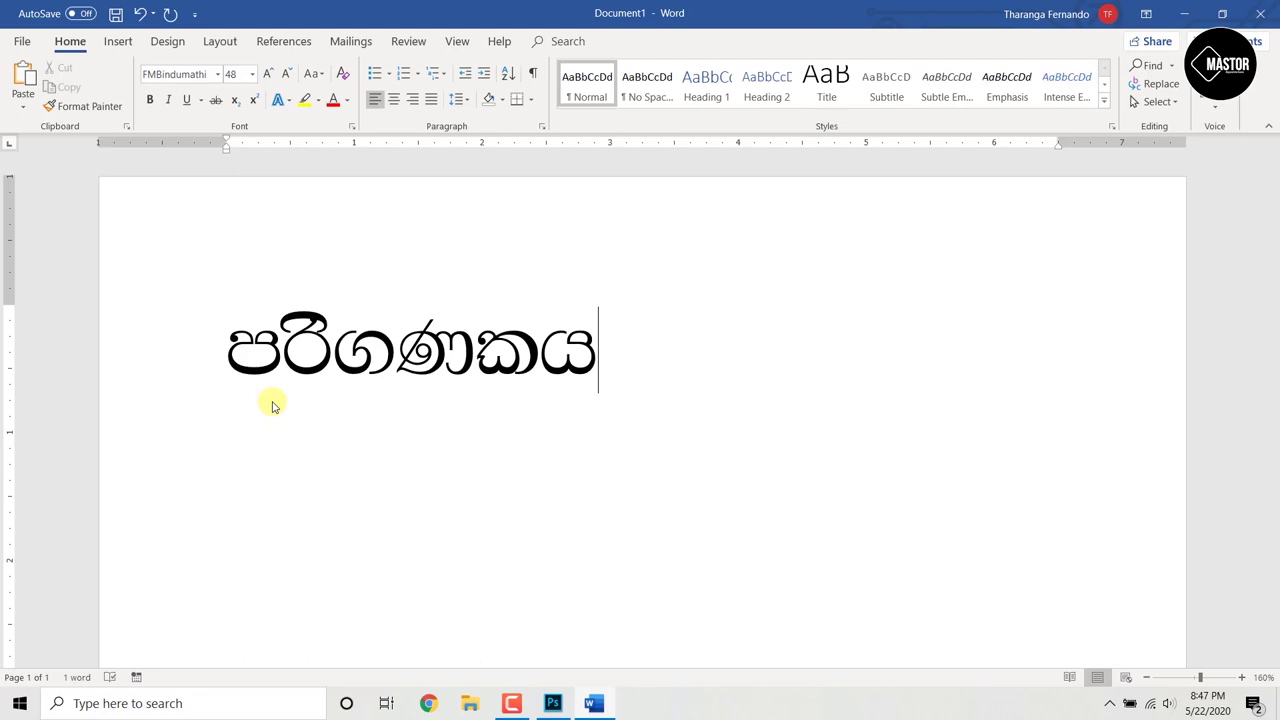
# Step: Copy the word පරිගණකය and paste it on a new line below
pyautogui.moveTo(234, 354); pyautogui.dragTo(671, 409)
pyautogui.hotkey('ctrl', 'c')
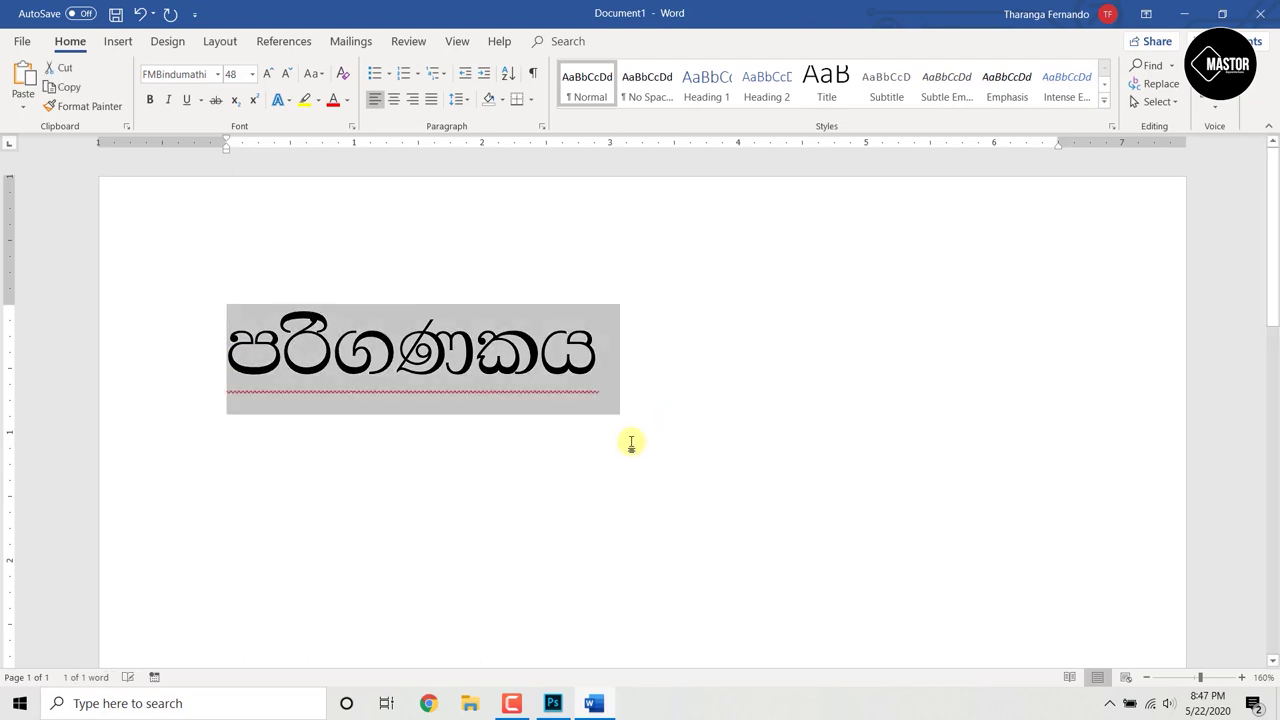
pyautogui.click(645, 362)
pyautogui.press('Return')
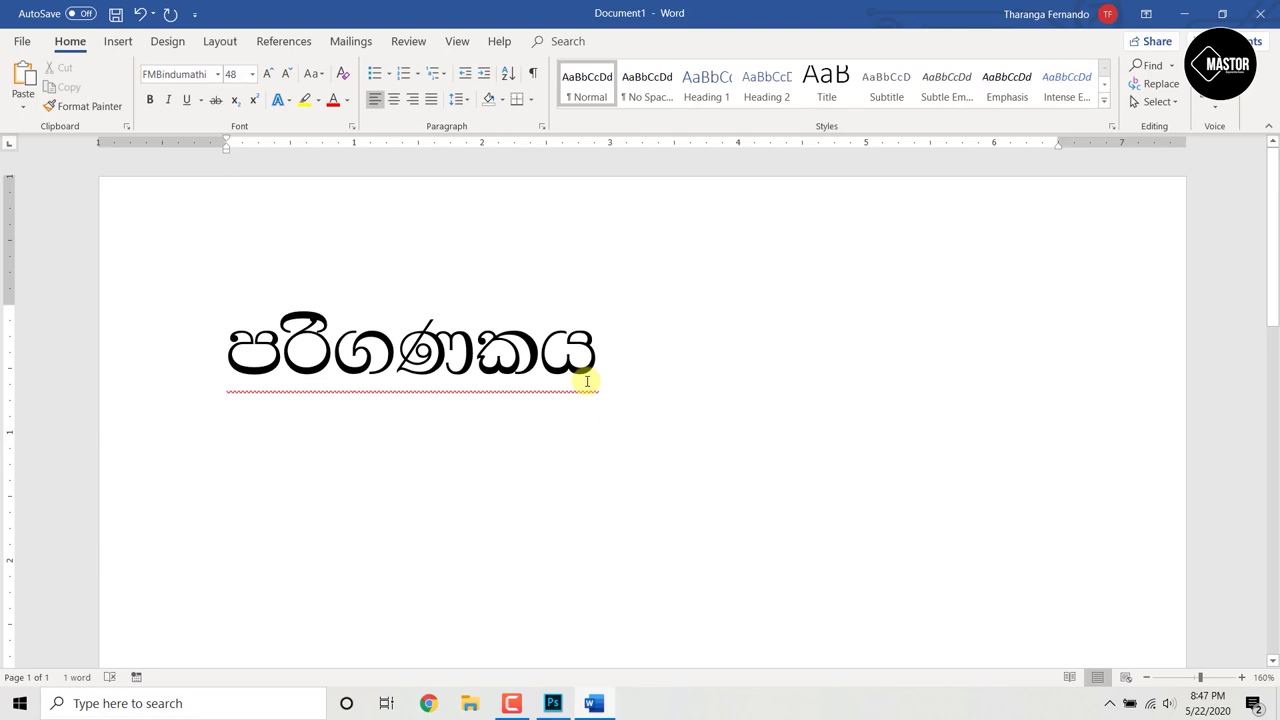
pyautogui.hotkey('ctrl', 'v')
# Step: Change the font of the pasted copy on the second line to Calibri Light
pyautogui.moveTo(598, 462); pyautogui.dragTo(196, 455)
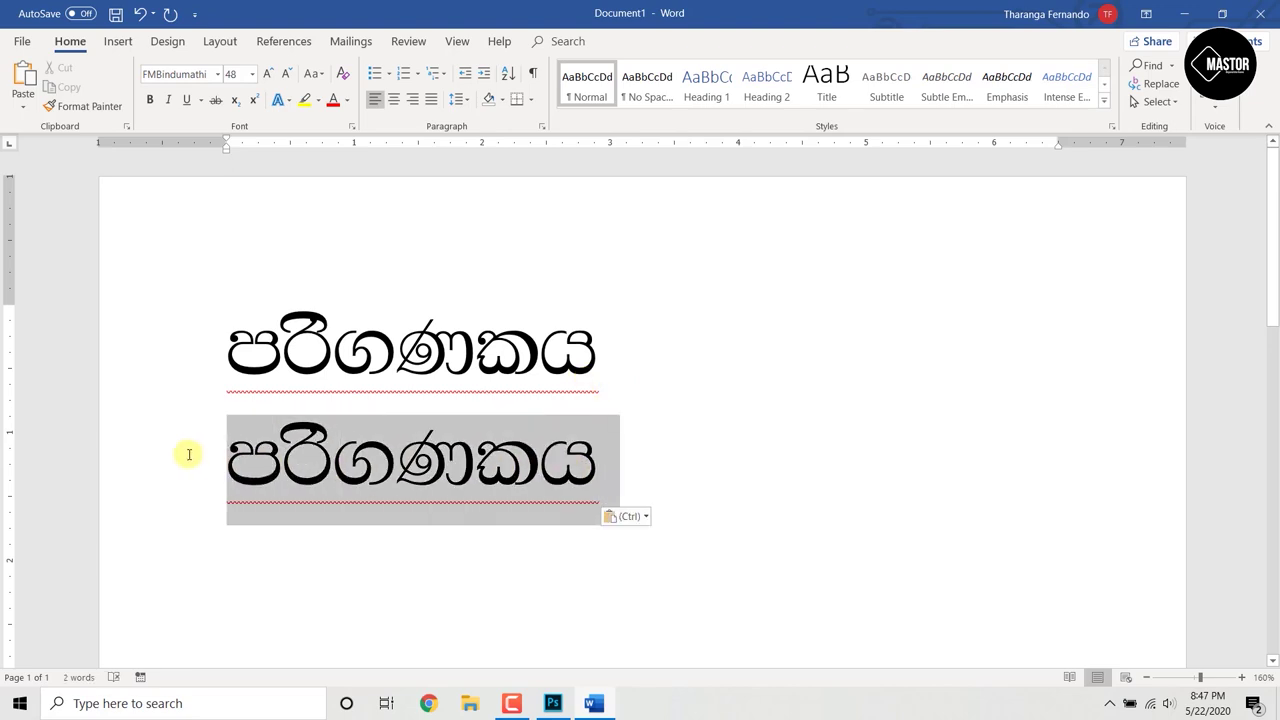
pyautogui.click(218, 76)
pyautogui.click(205, 105)
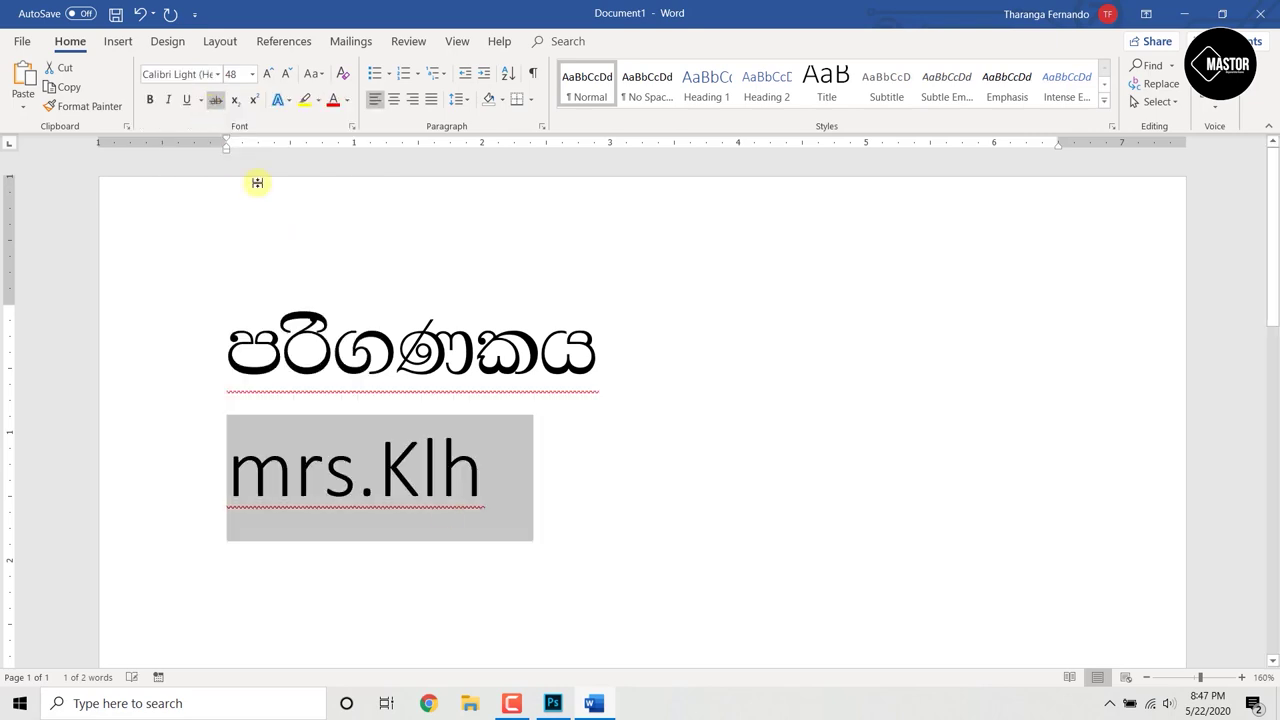
pyautogui.click(540, 491)
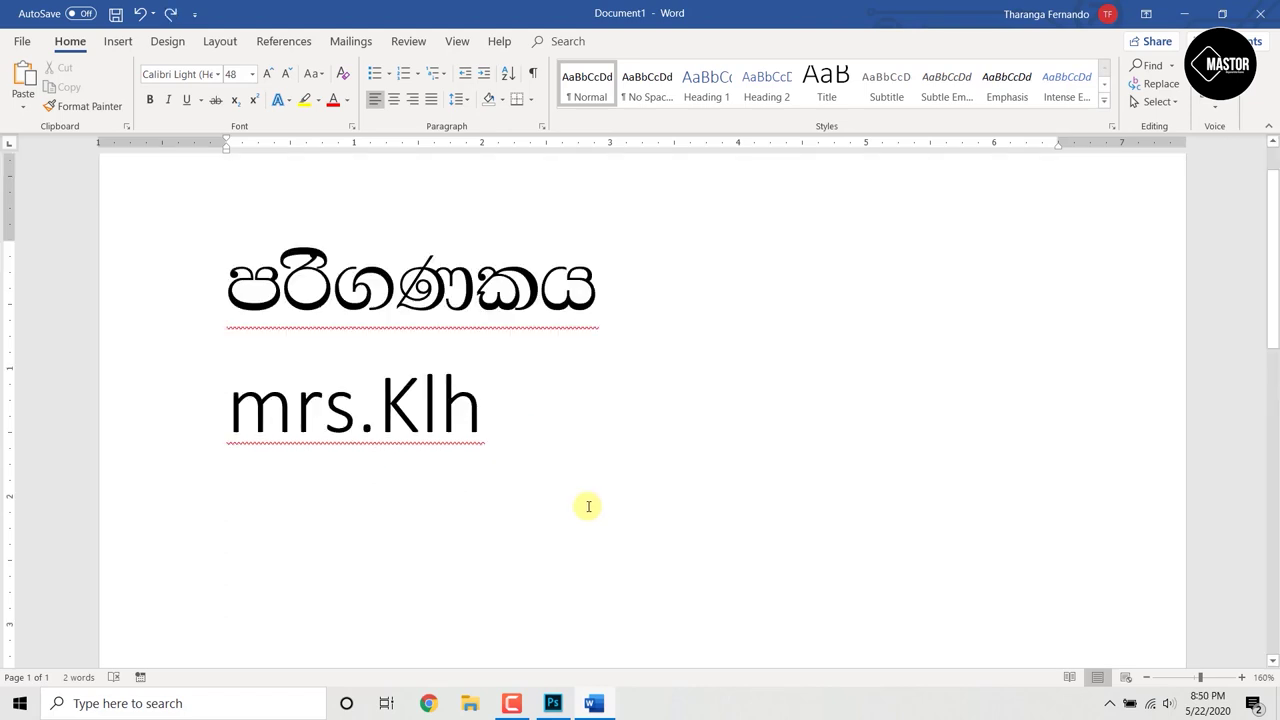
pyautogui.press('Return')
pyautogui.scroll(-1, 590, 500)
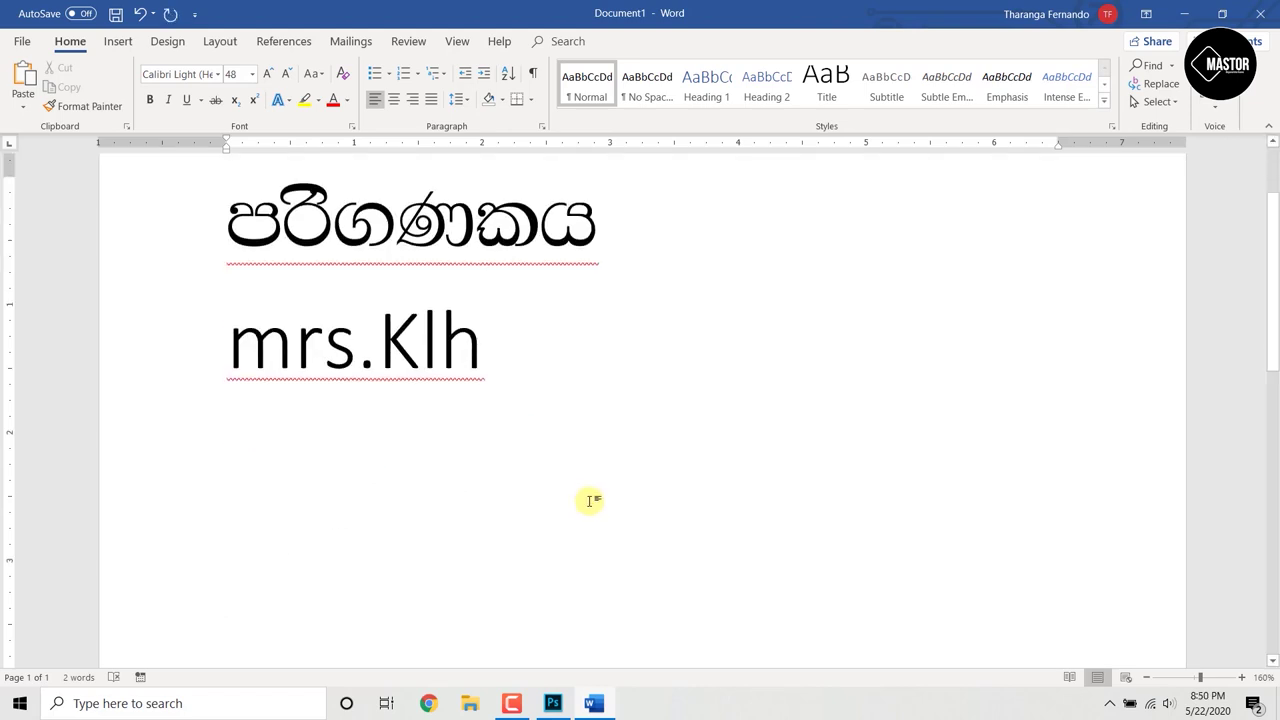
pyautogui.write('Pri')
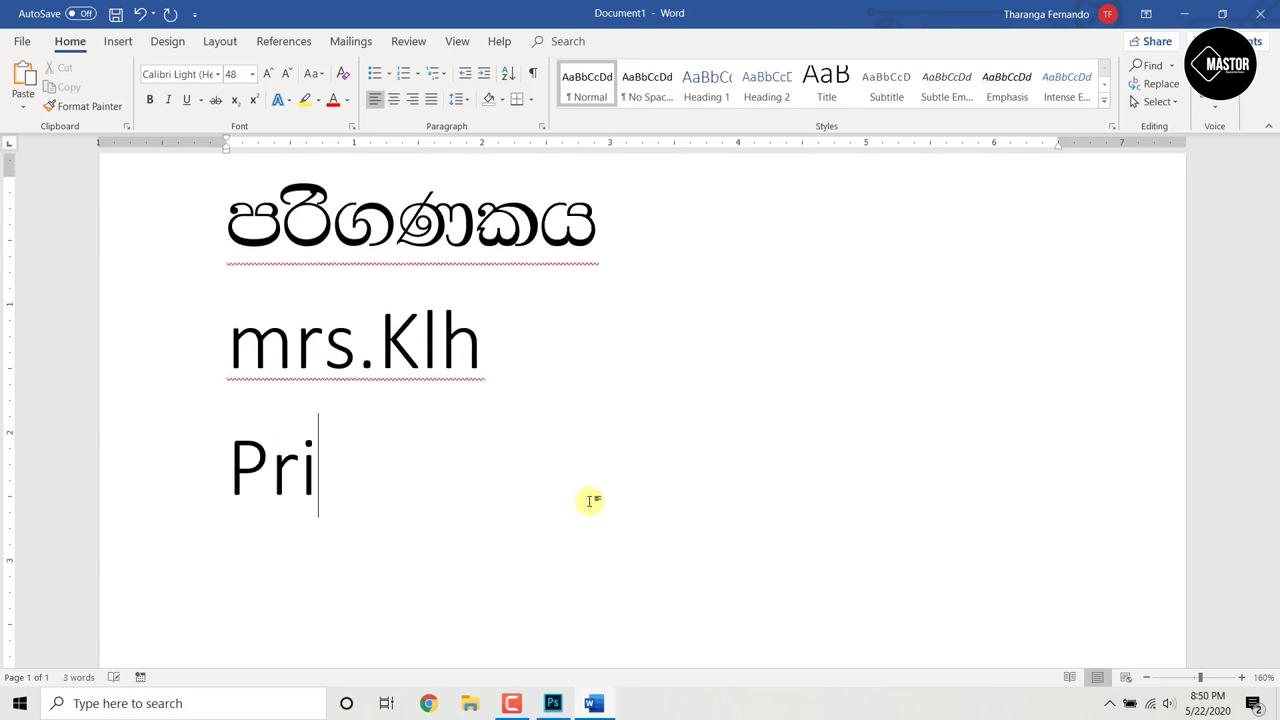
pyautogui.write('gaNakaya')
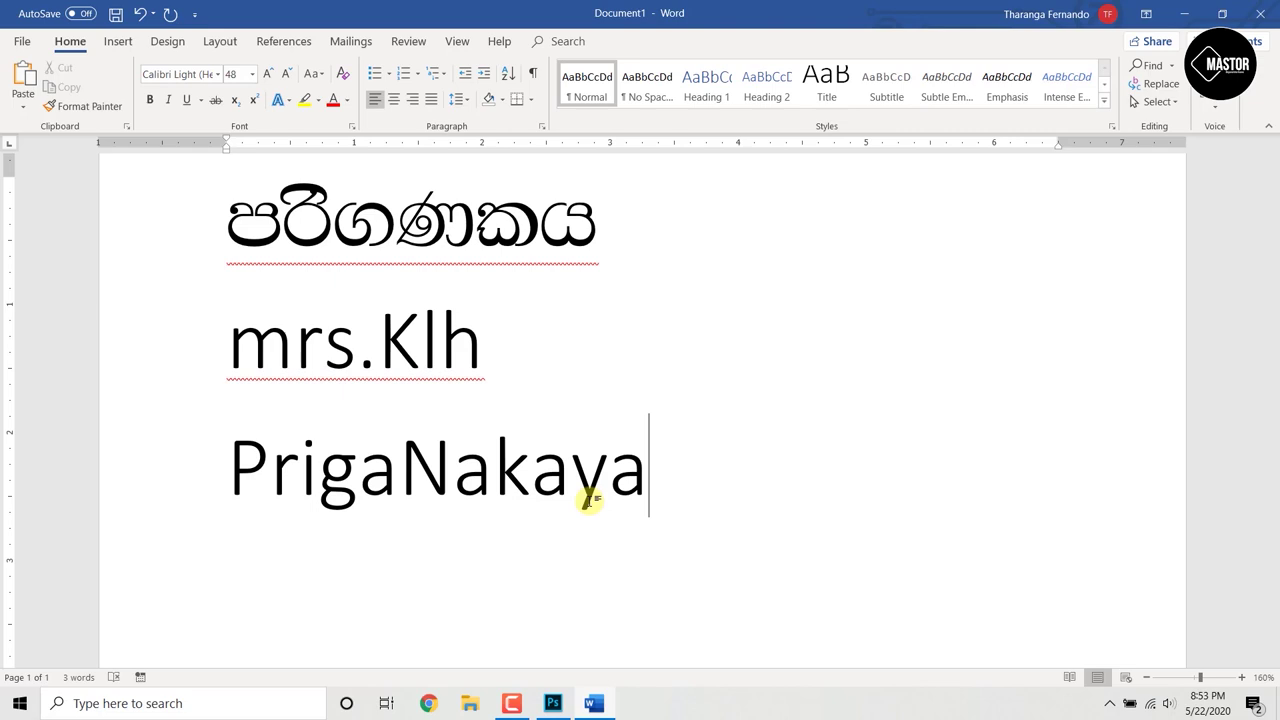
# Step: Minimize Word, open Sinhala Keyboard.pdf in Adobe Reader and examine the chart of letters with their plain and Shift keys
pyautogui.click(1183, 13)
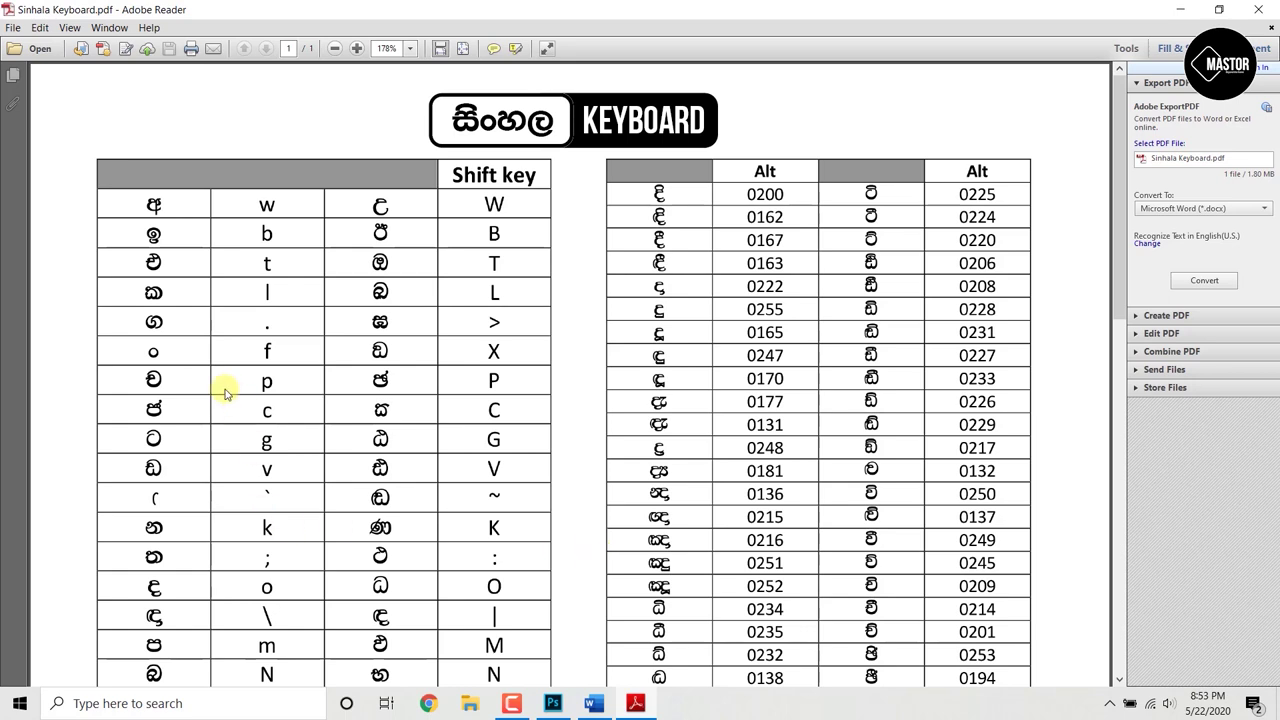
pyautogui.scroll(-1, 205, 283)
pyautogui.scroll(-1, 205, 283)
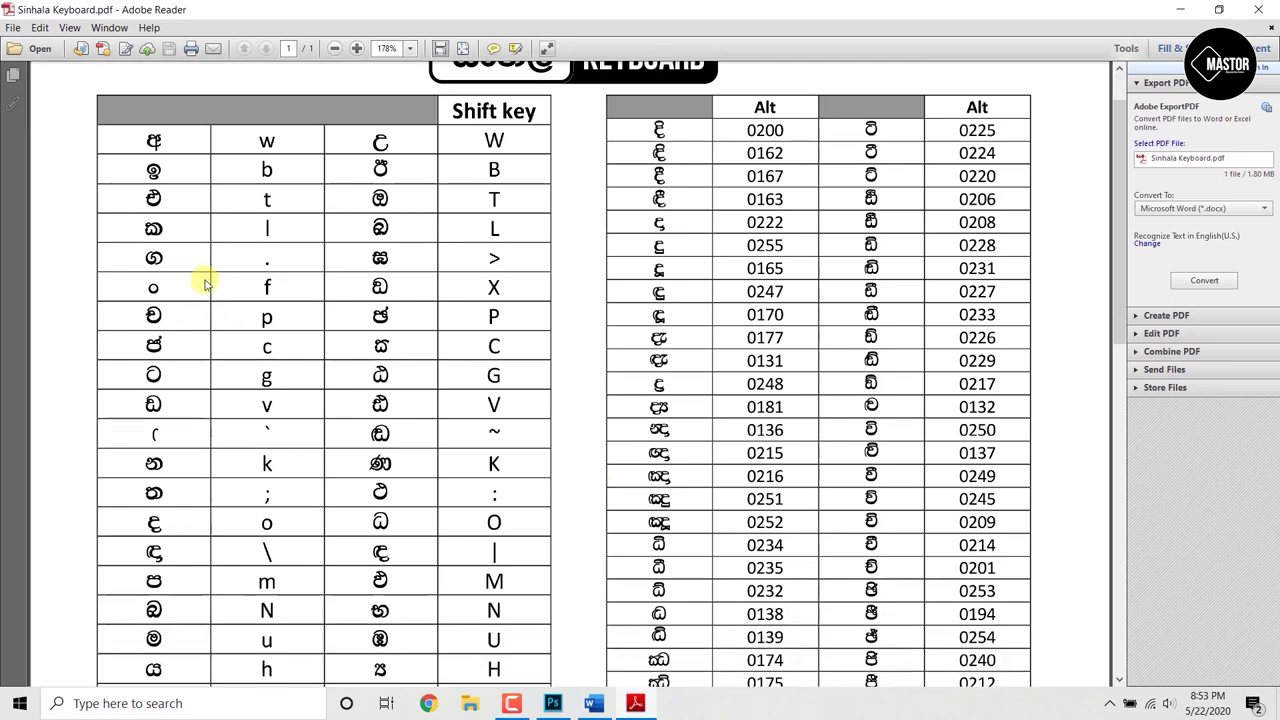
pyautogui.scroll(-5, 205, 283)
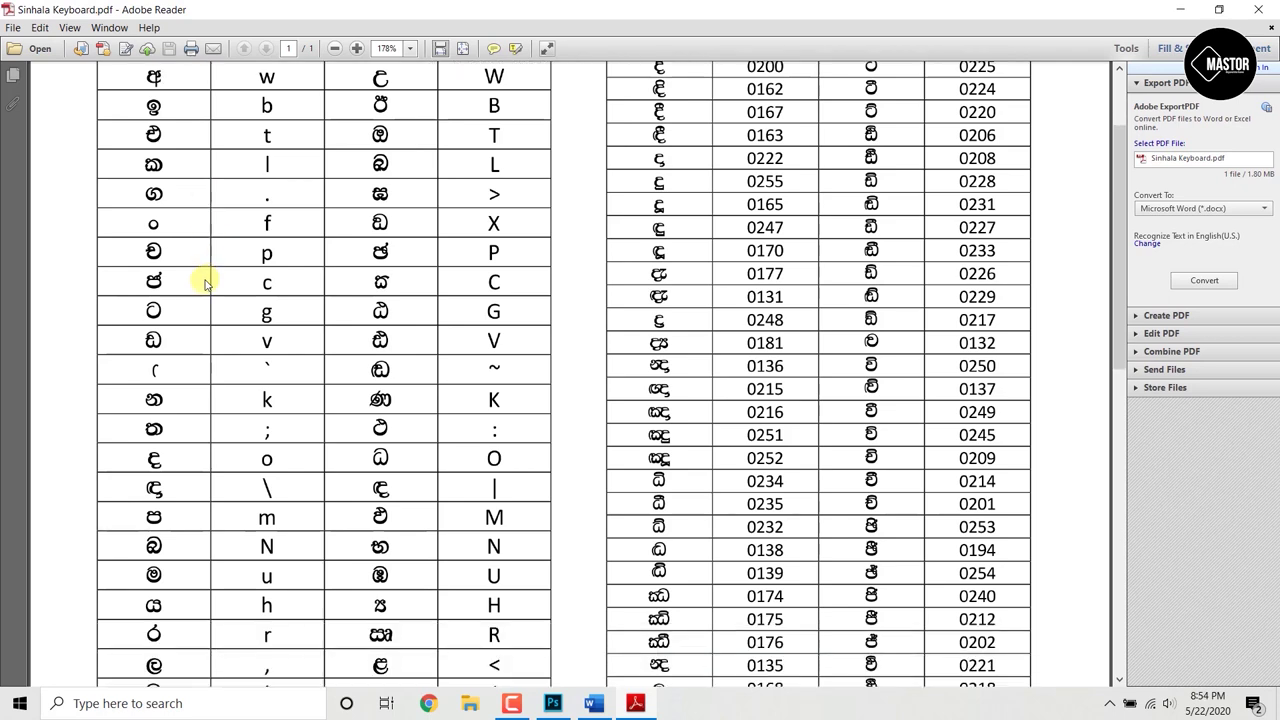
pyautogui.scroll(5, 205, 283)
pyautogui.scroll(2, 205, 283)
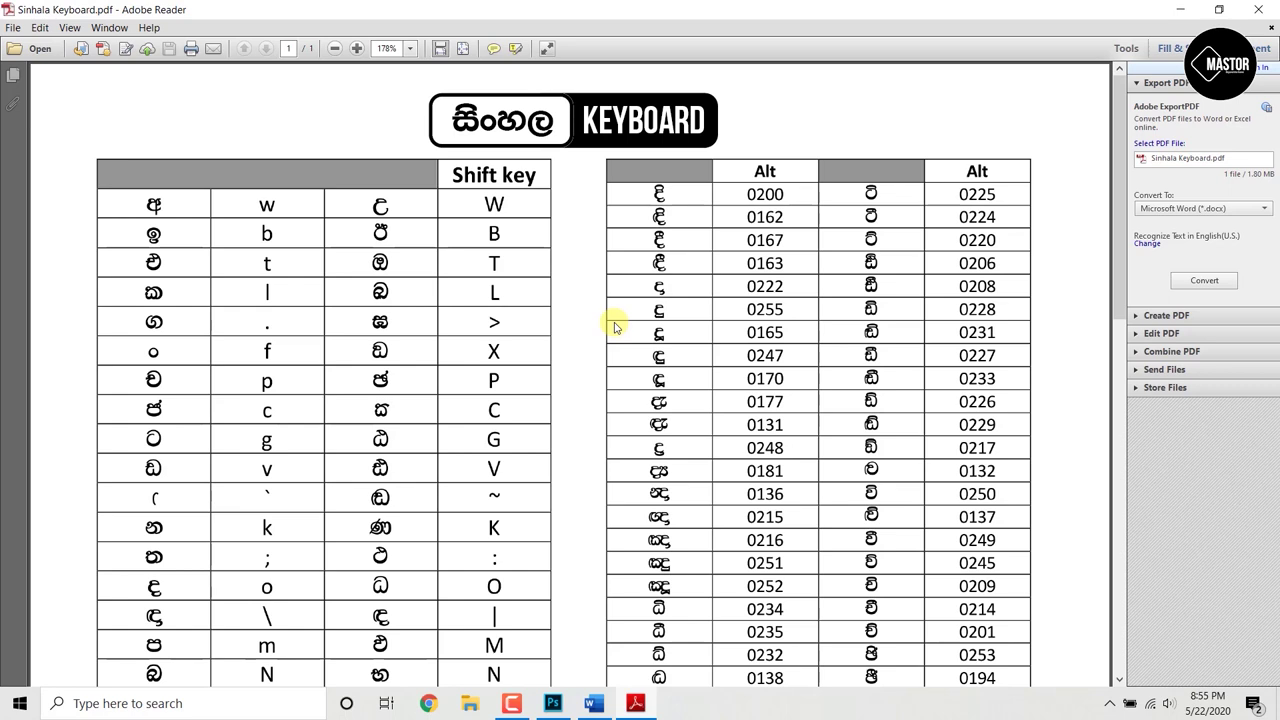
# Step: View the whole keyboard chart page at a reduced zoom, and enlarge it back to 150%
pyautogui.click(334, 48)
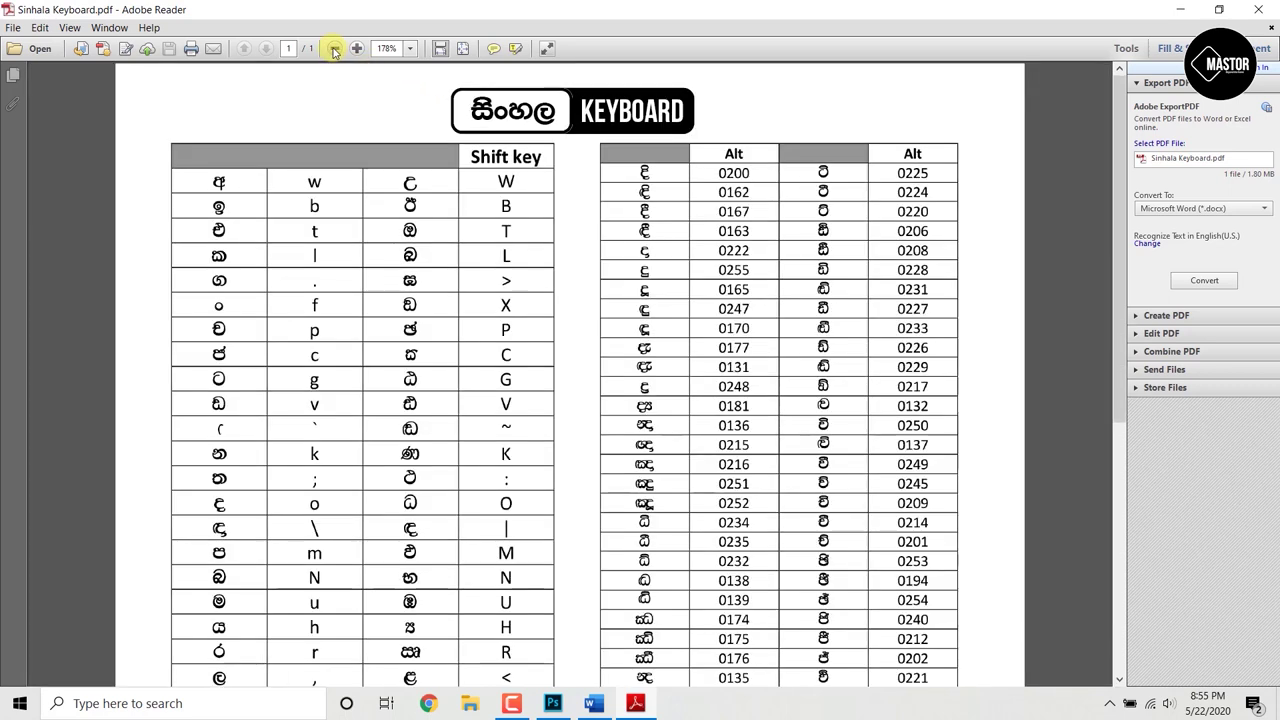
pyautogui.click(334, 48)
pyautogui.click(334, 48)
pyautogui.click(334, 48)
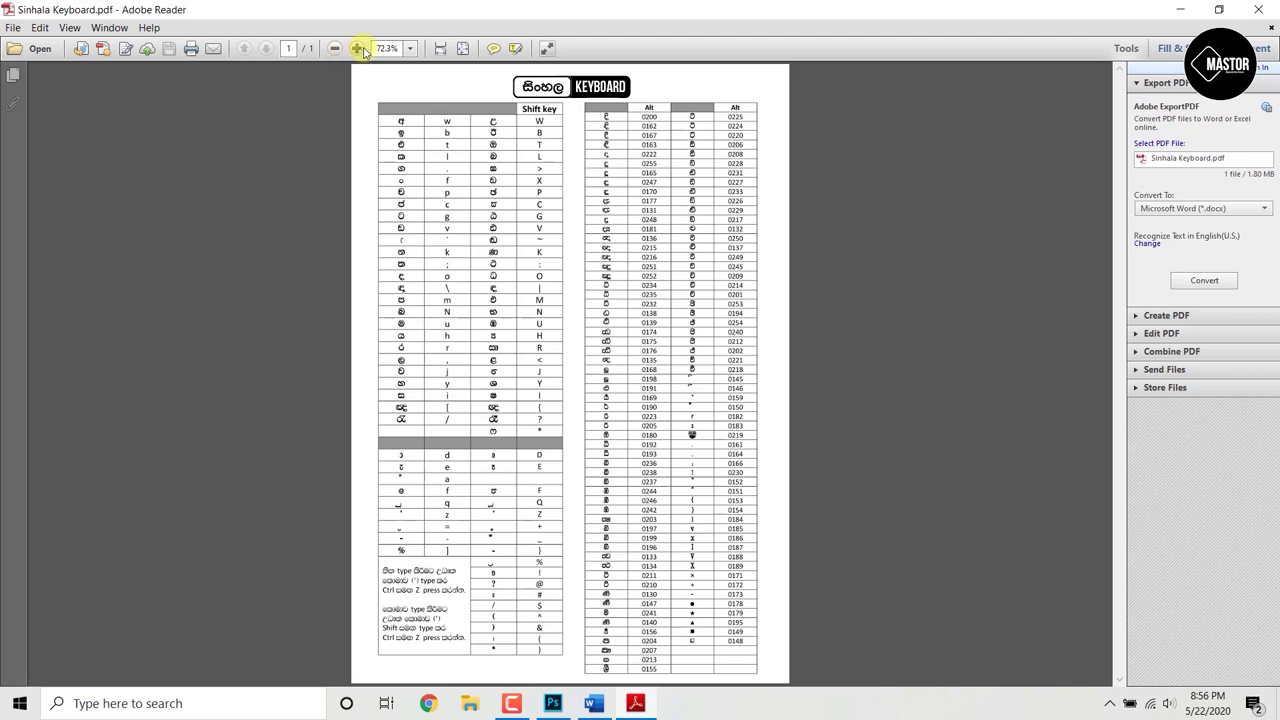
pyautogui.click(358, 48)
pyautogui.click(358, 48)
pyautogui.click(358, 48)
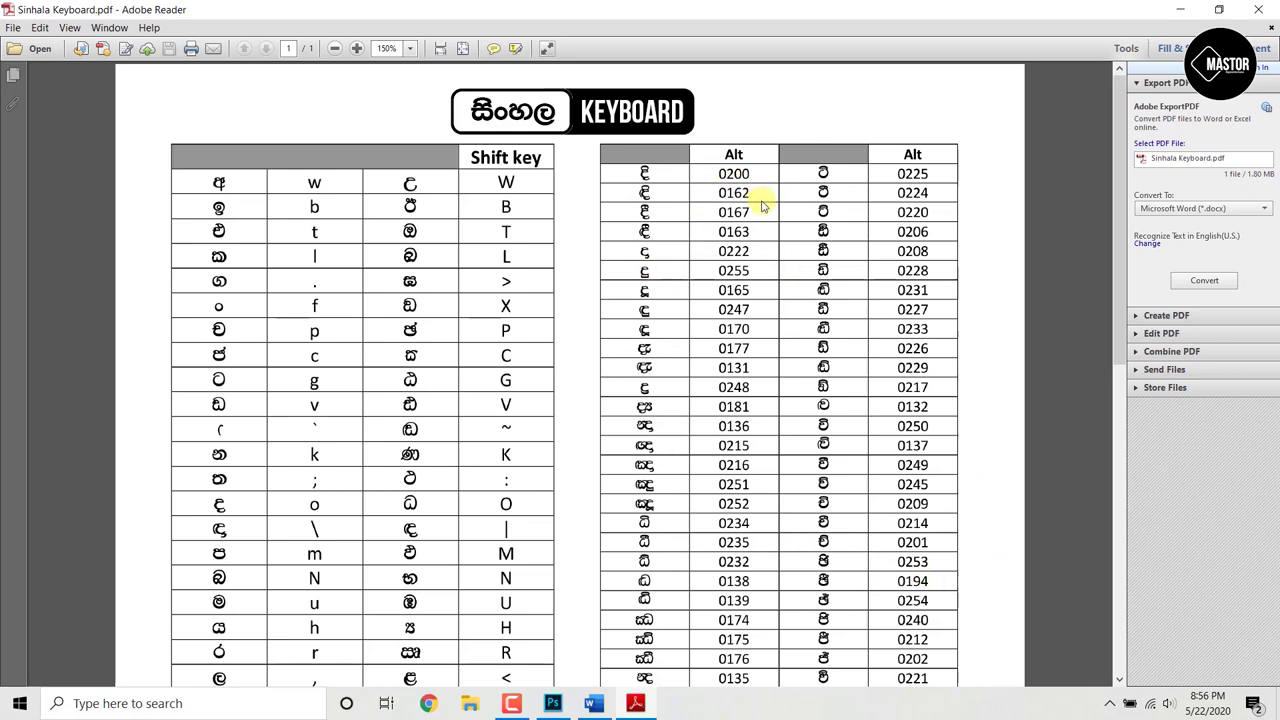
# Step: Enlarge the chart to 200% and examine the table of Alt codes for the combined Sinhala characters
pyautogui.hotkey('ctrl', '+')
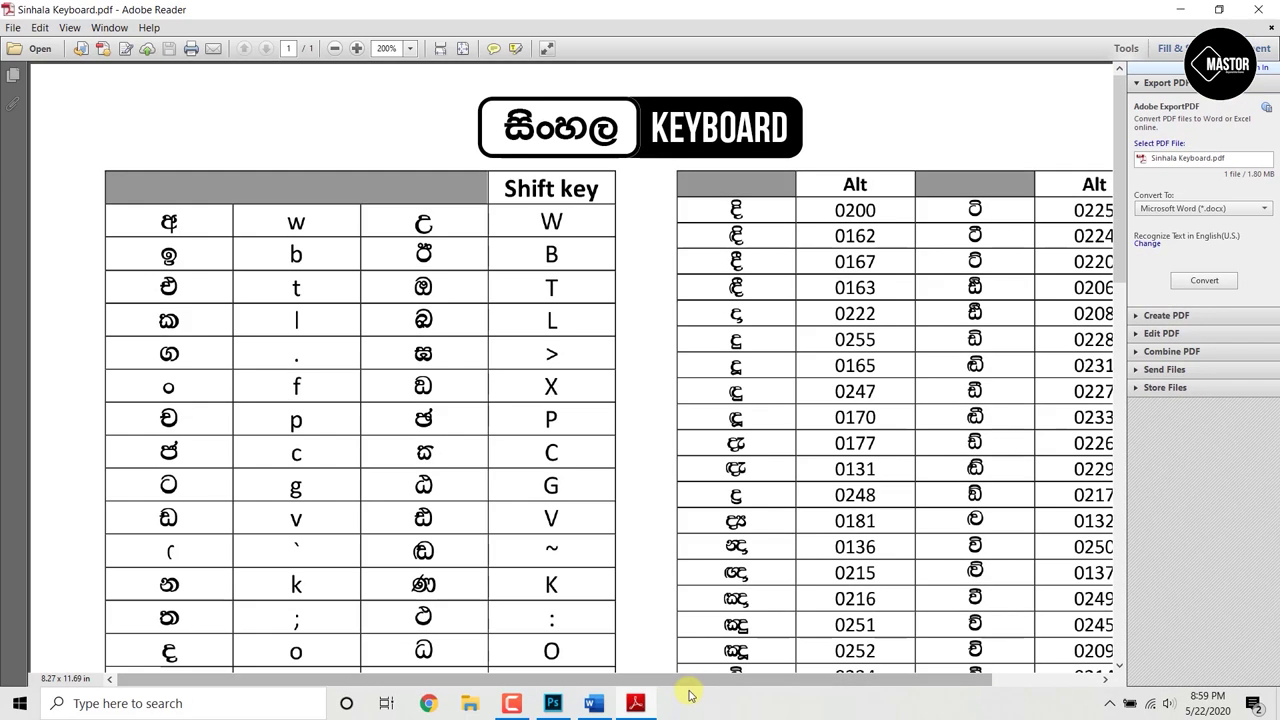
pyautogui.moveTo(686, 680); pyautogui.dragTo(828, 680)
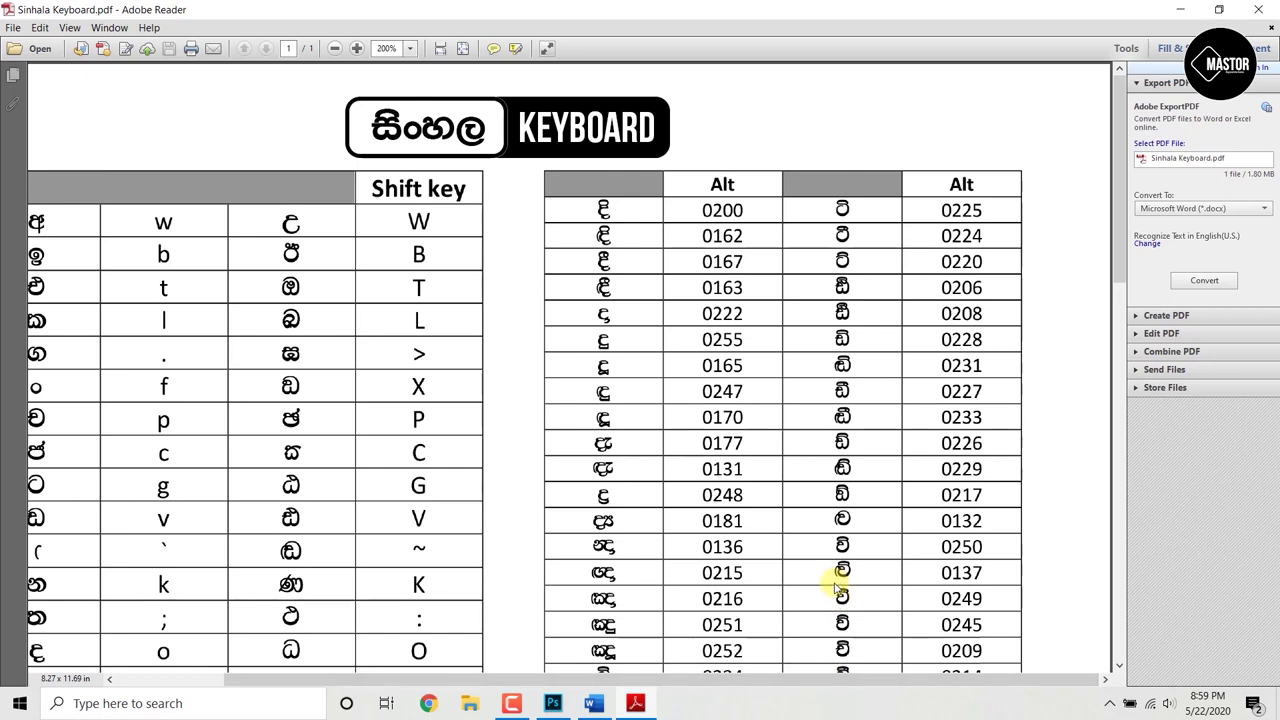
pyautogui.scroll(-2, 838, 585)
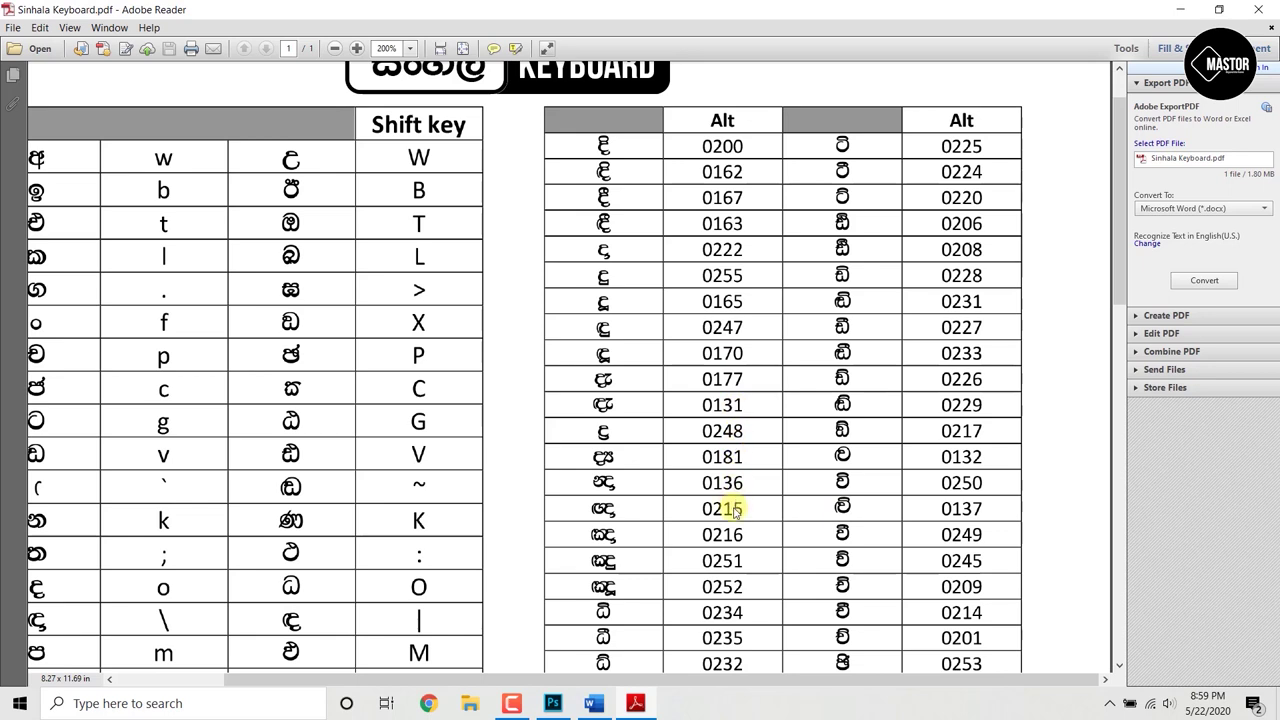
pyautogui.scroll(-5, 730, 525)
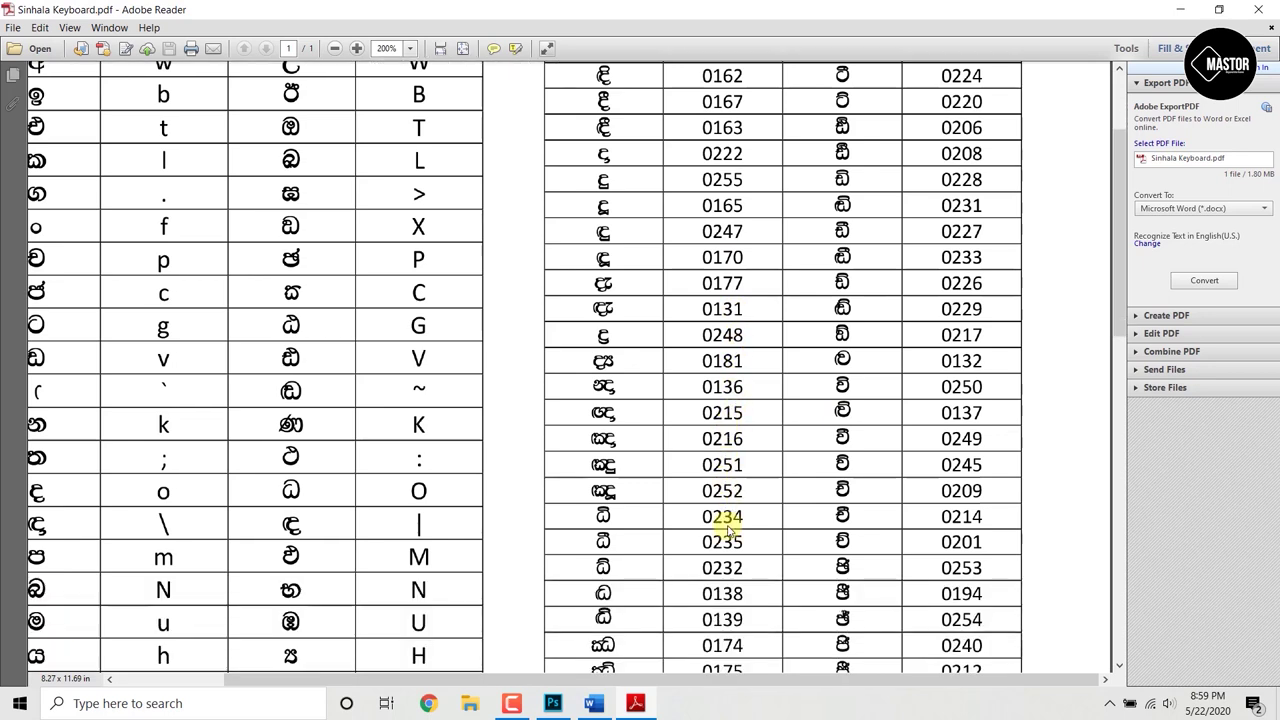
pyautogui.scroll(-17, 722, 529)
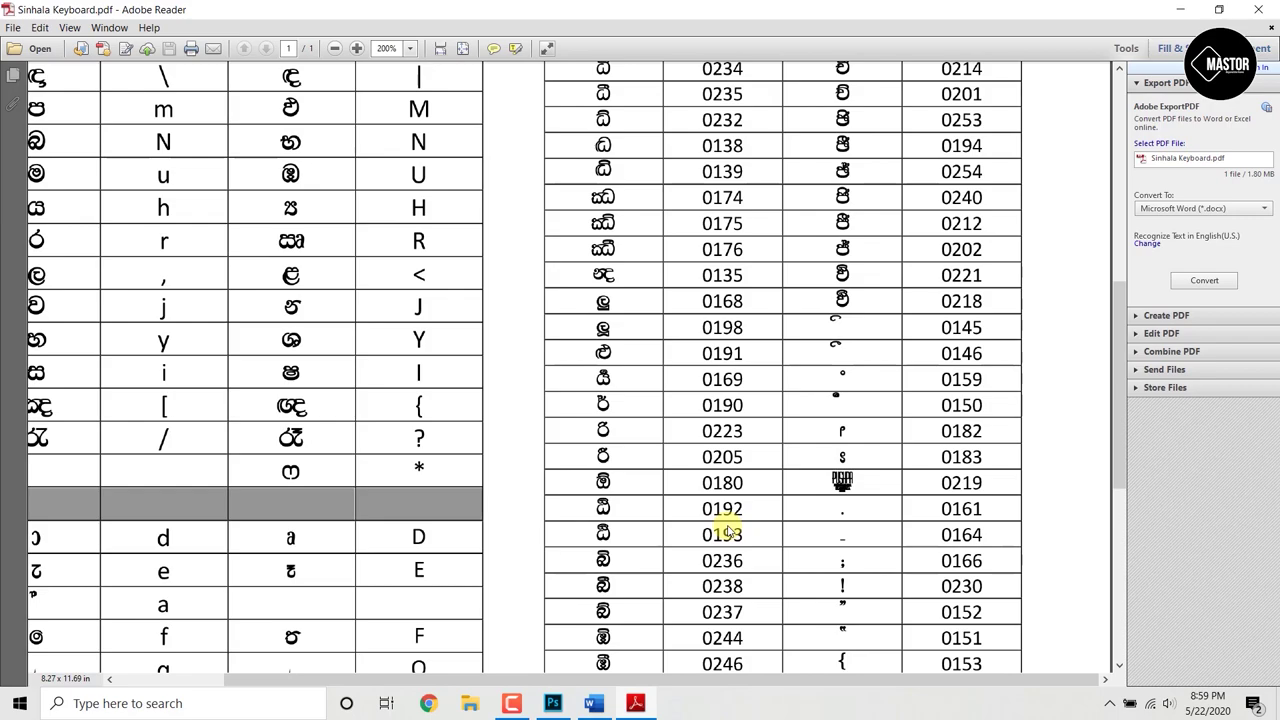
pyautogui.scroll(-10, 726, 531)
pyautogui.scroll(13, 730, 535)
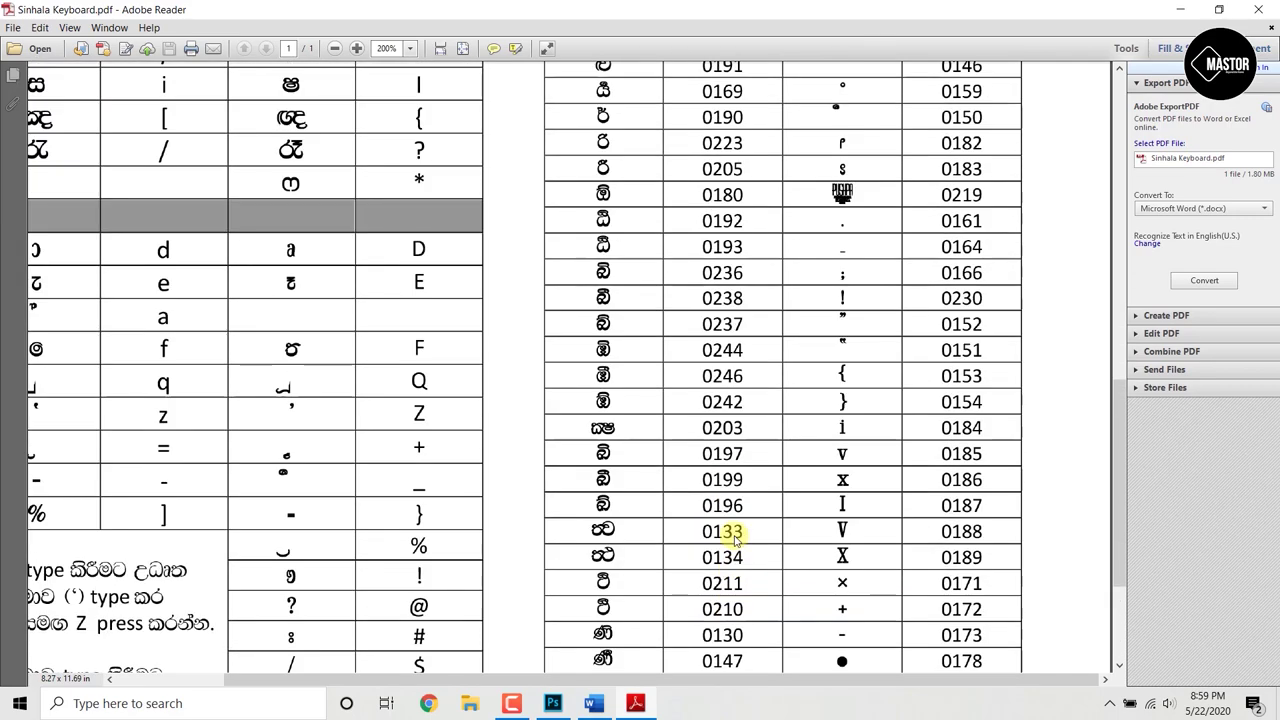
# Step: Review the chart's Alt code table from its start, and compare its combined characters with the Sinhala text in the Word document
pyautogui.scroll(17, 736, 540)
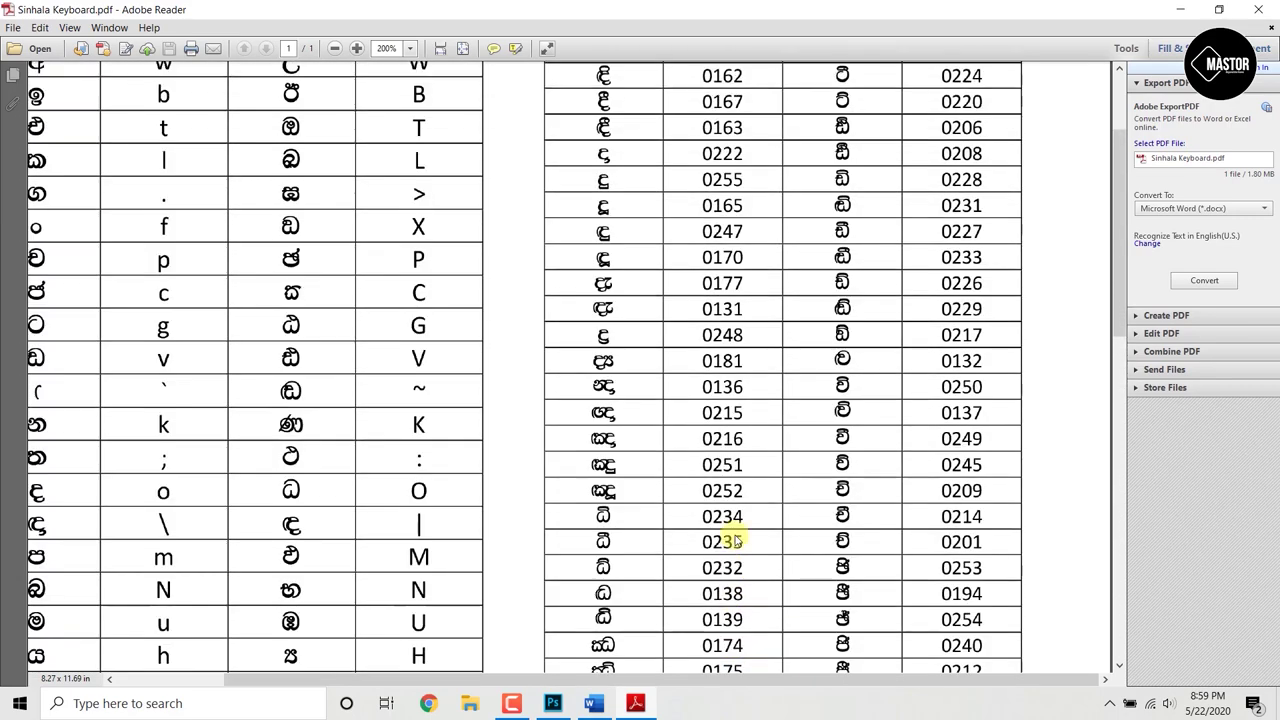
pyautogui.scroll(4, 736, 540)
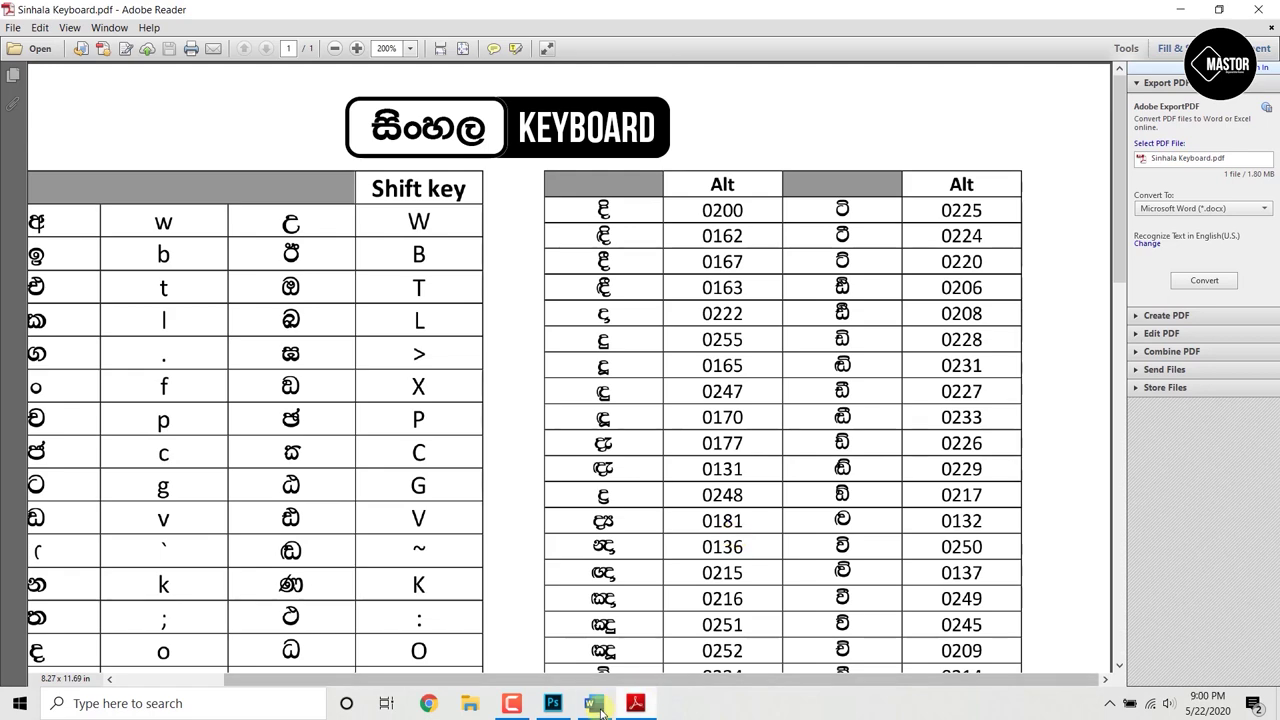
pyautogui.click(594, 704)
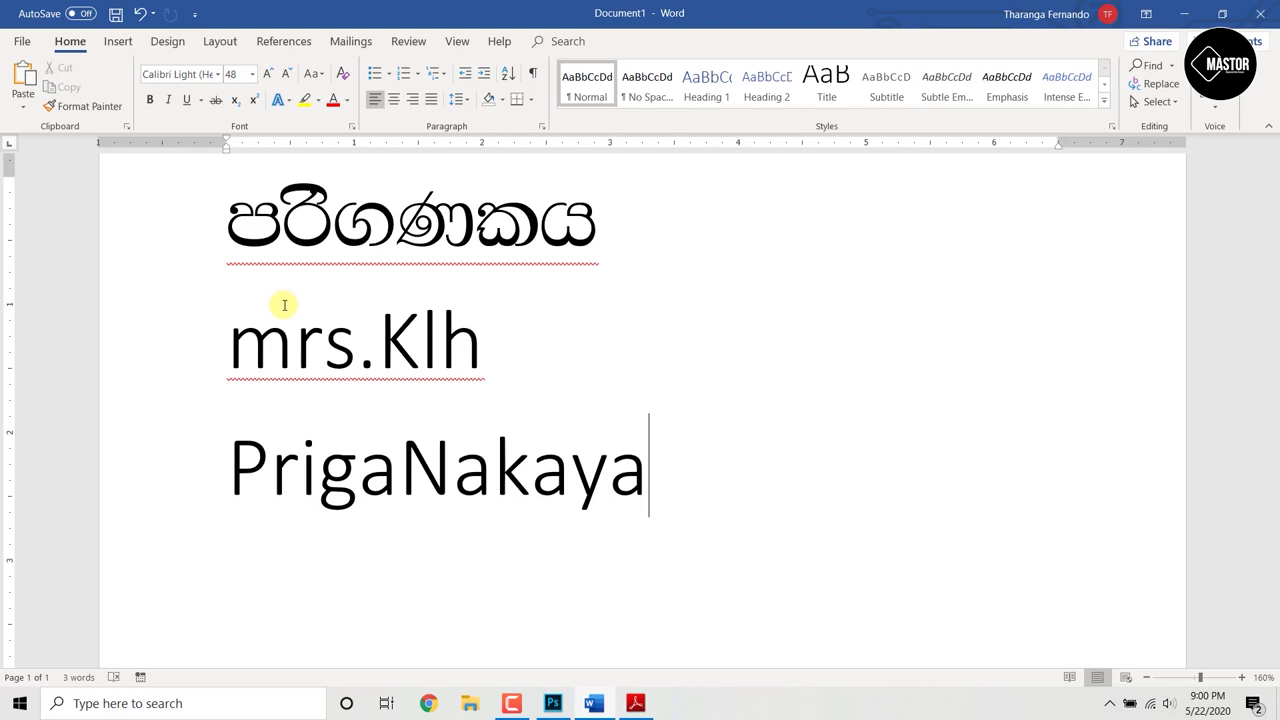
pyautogui.click(638, 700)
pyautogui.scroll(-10, 737, 477)
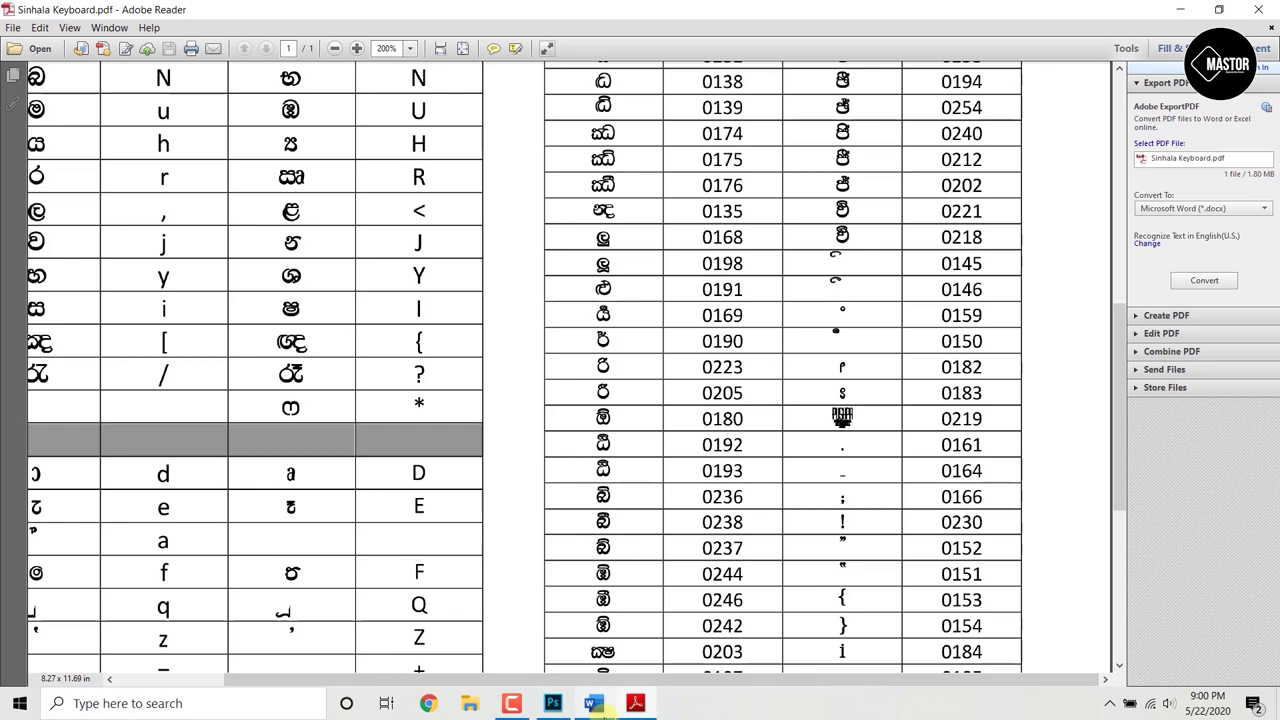
# Step: Switch to Word and replace the second letter of පරිගණකය on the first line with the combined character රි from the Alt code chart
pyautogui.click(594, 703)
pyautogui.scroll(1, 446, 452)
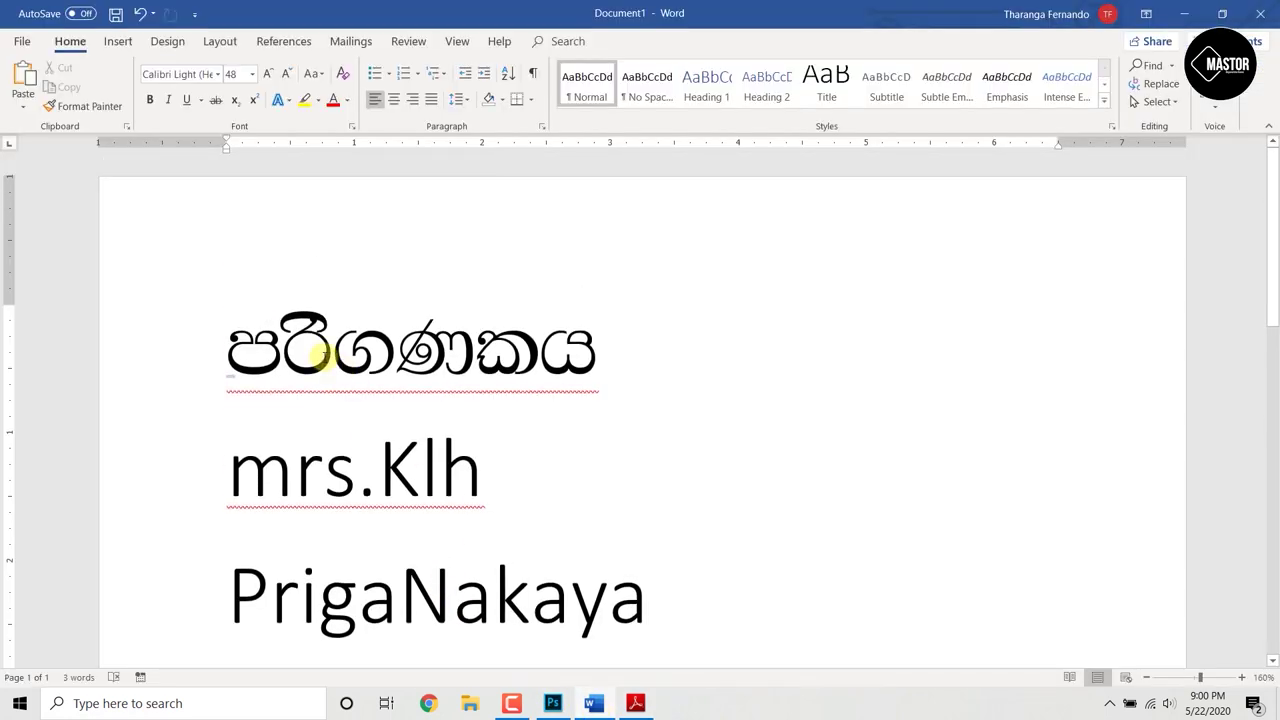
pyautogui.moveTo(336, 365); pyautogui.dragTo(290, 355)
pyautogui.press('Delete')
pyautogui.press('Delete')
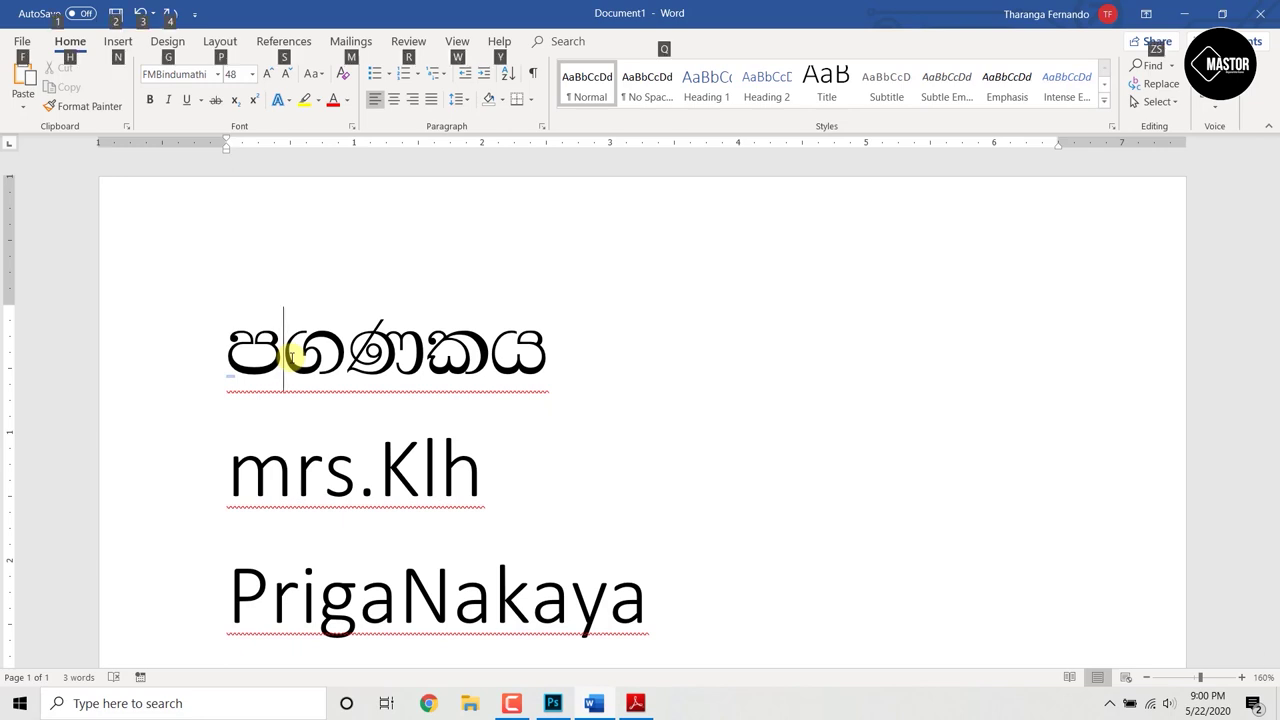
pyautogui.write('rs')
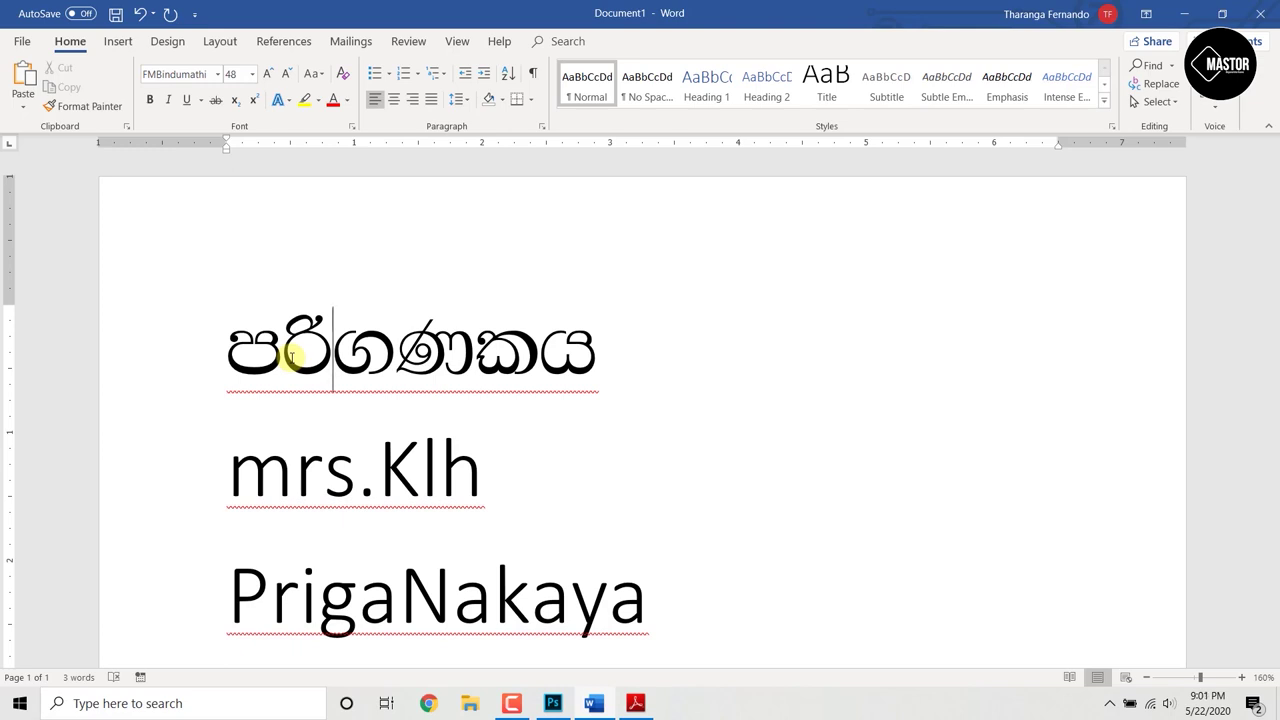
# Step: Return to the keyboard chart in Adobe Reader and examine its notes on typing the full stop and comma, and the symbol keys beside them
pyautogui.click(635, 703)
pyautogui.scroll(-1, 604, 520)
pyautogui.scroll(-5, 604, 520)
pyautogui.scroll(2, 604, 520)
pyautogui.moveTo(646, 677); pyautogui.dragTo(524, 676)
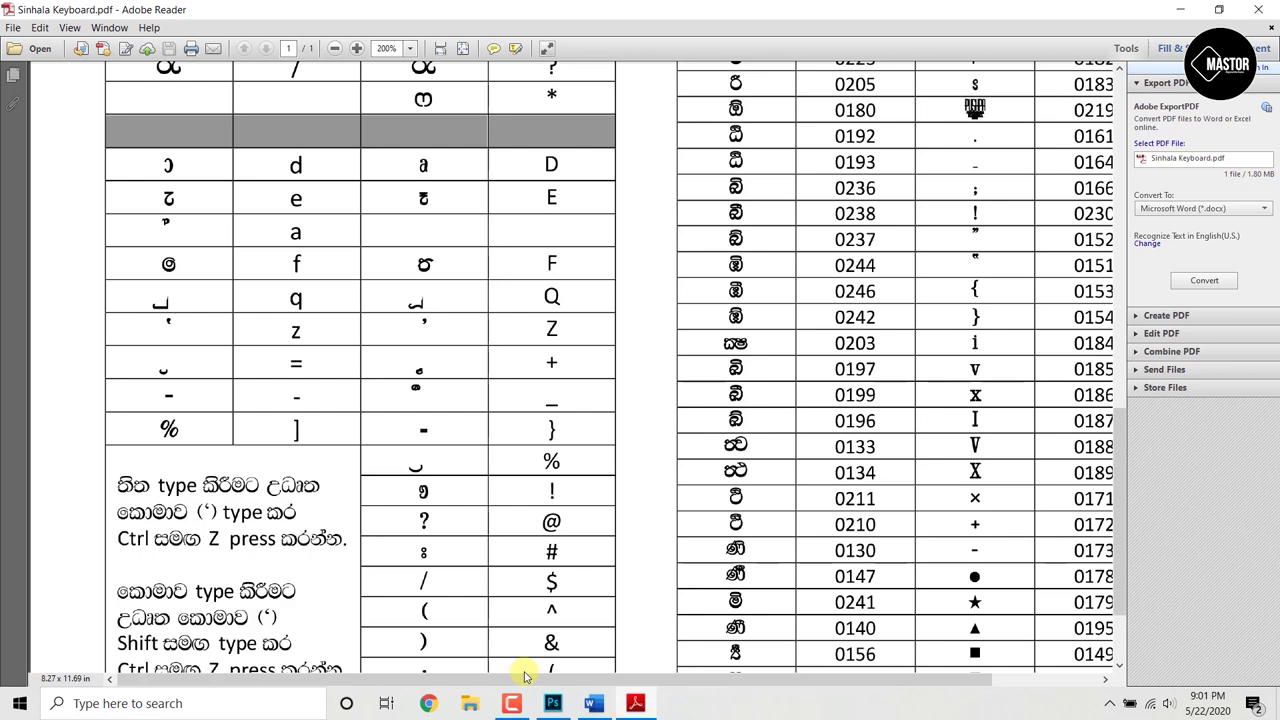
pyautogui.scroll(-2, 443, 534)
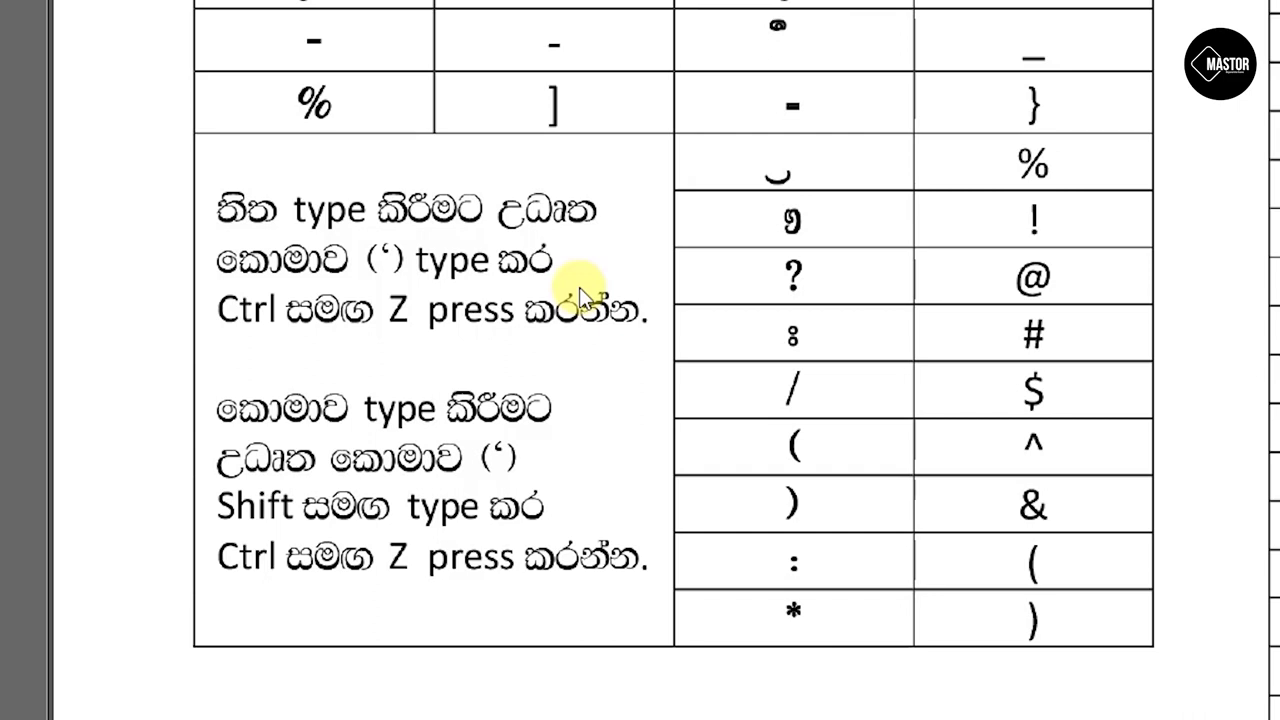
pyautogui.scroll(-1, 636, 500)
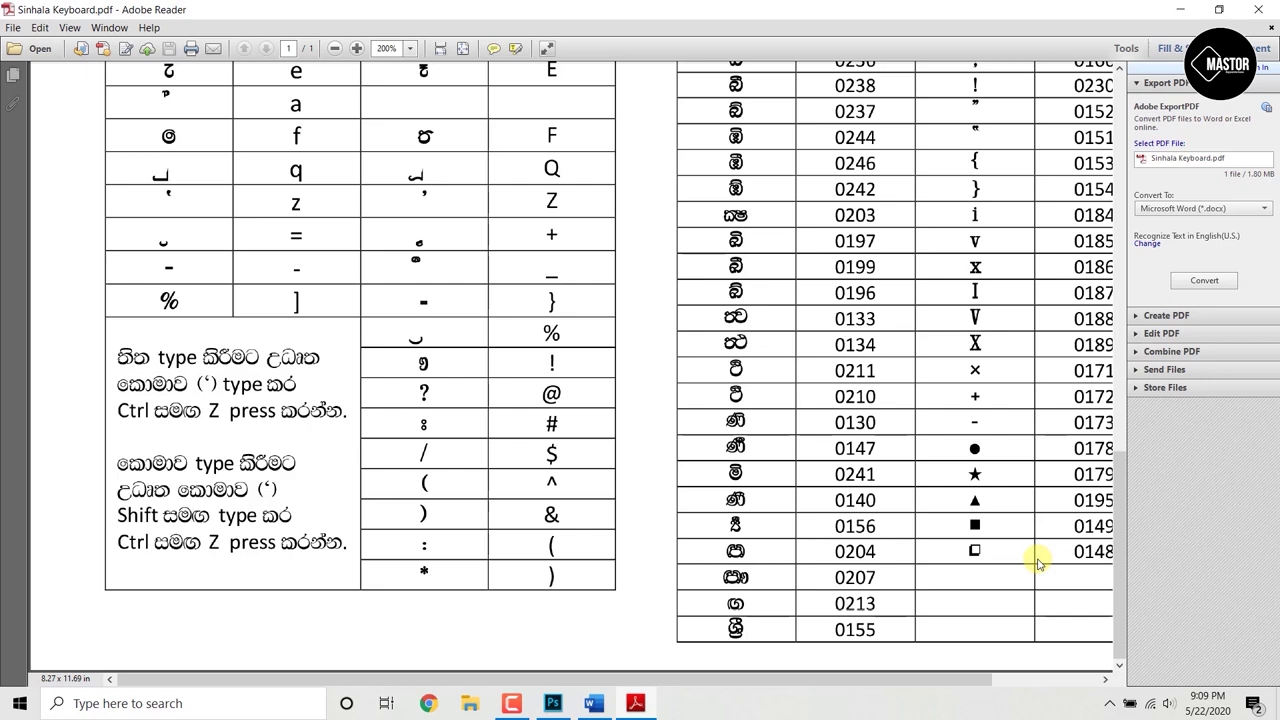
# Step: Switch to Photoshop and add a text layer reading විසඳුම in the FMGanganee font at 60 pt
pyautogui.click(552, 703)
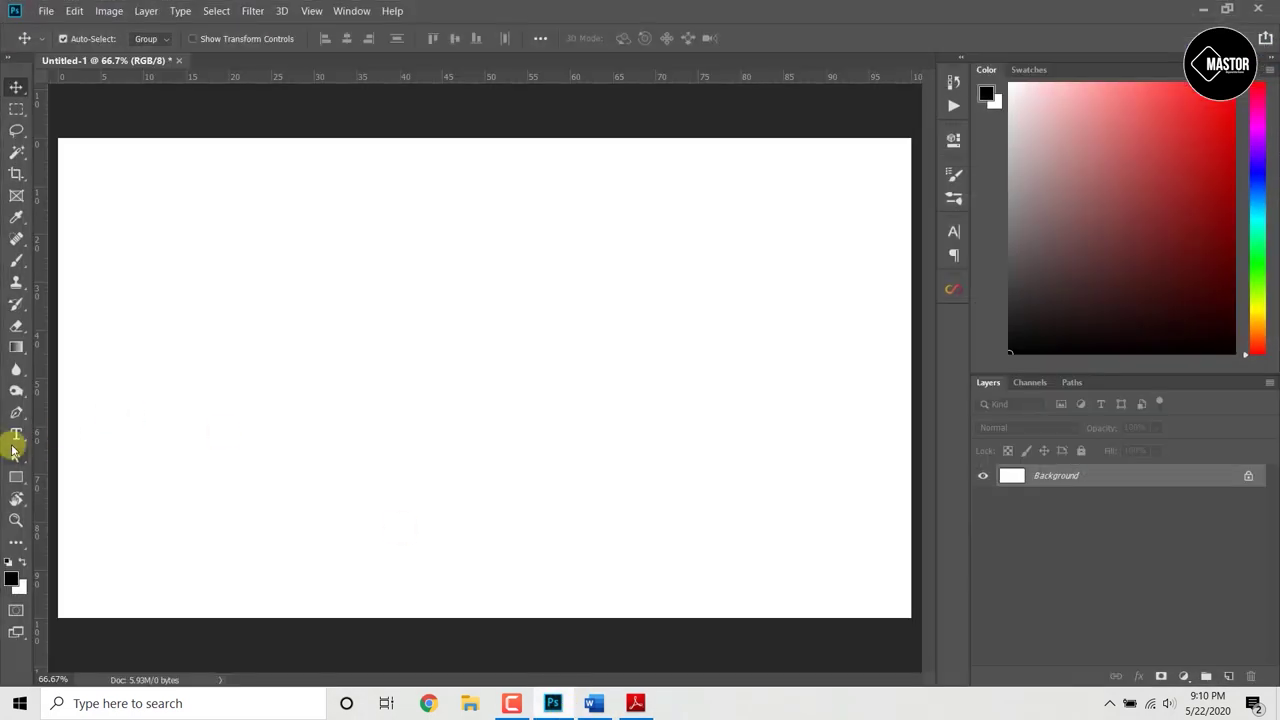
pyautogui.click(15, 438)
pyautogui.click(171, 357)
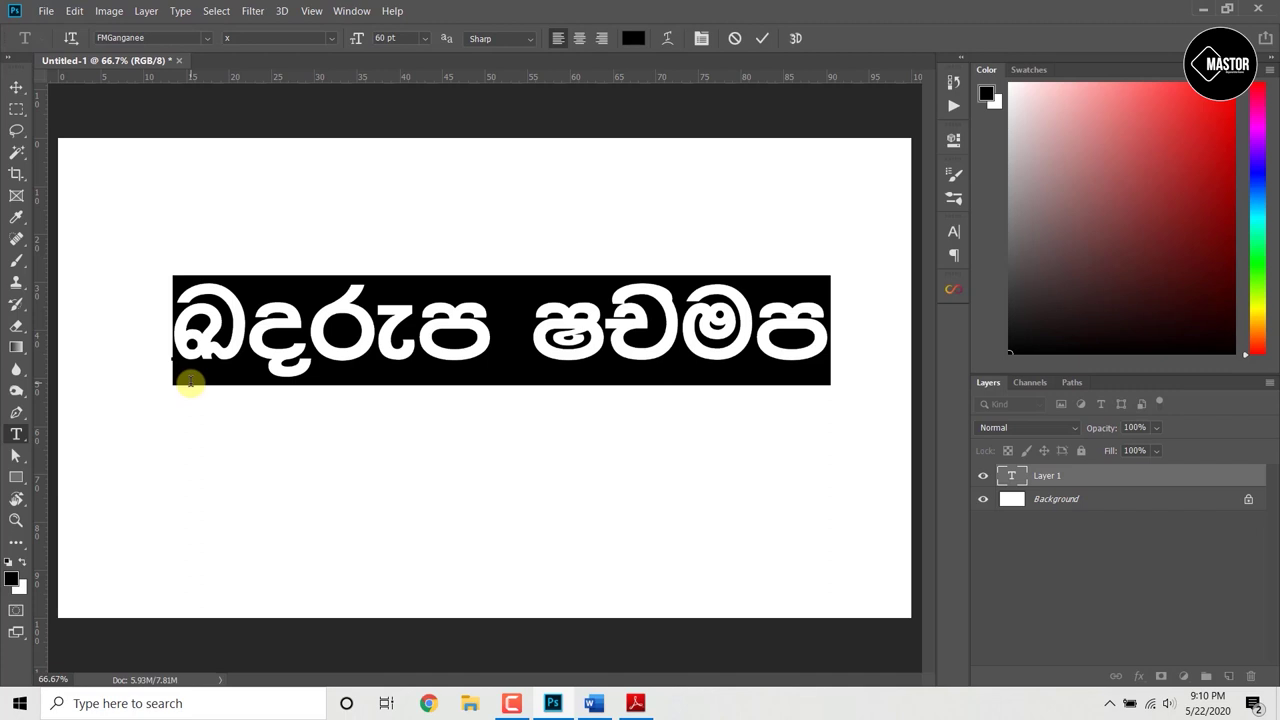
pyautogui.write('g')
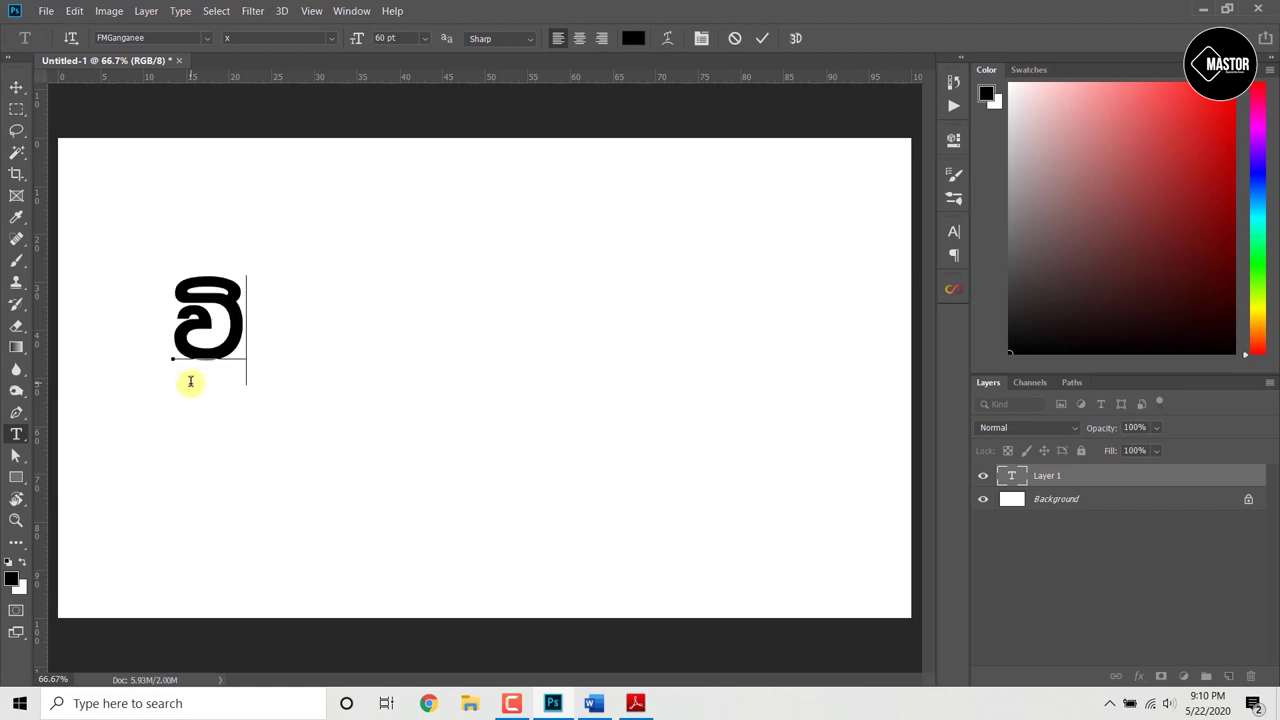
pyautogui.write('si')
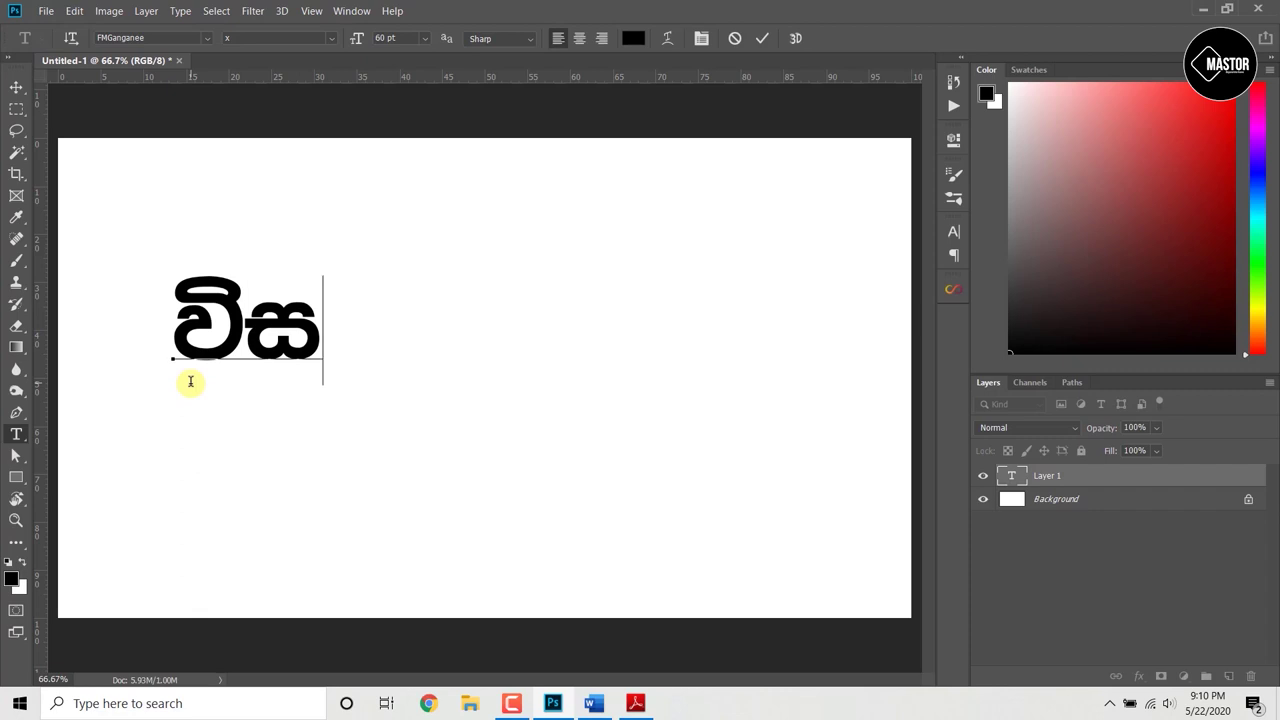
pyautogui.write('|q')
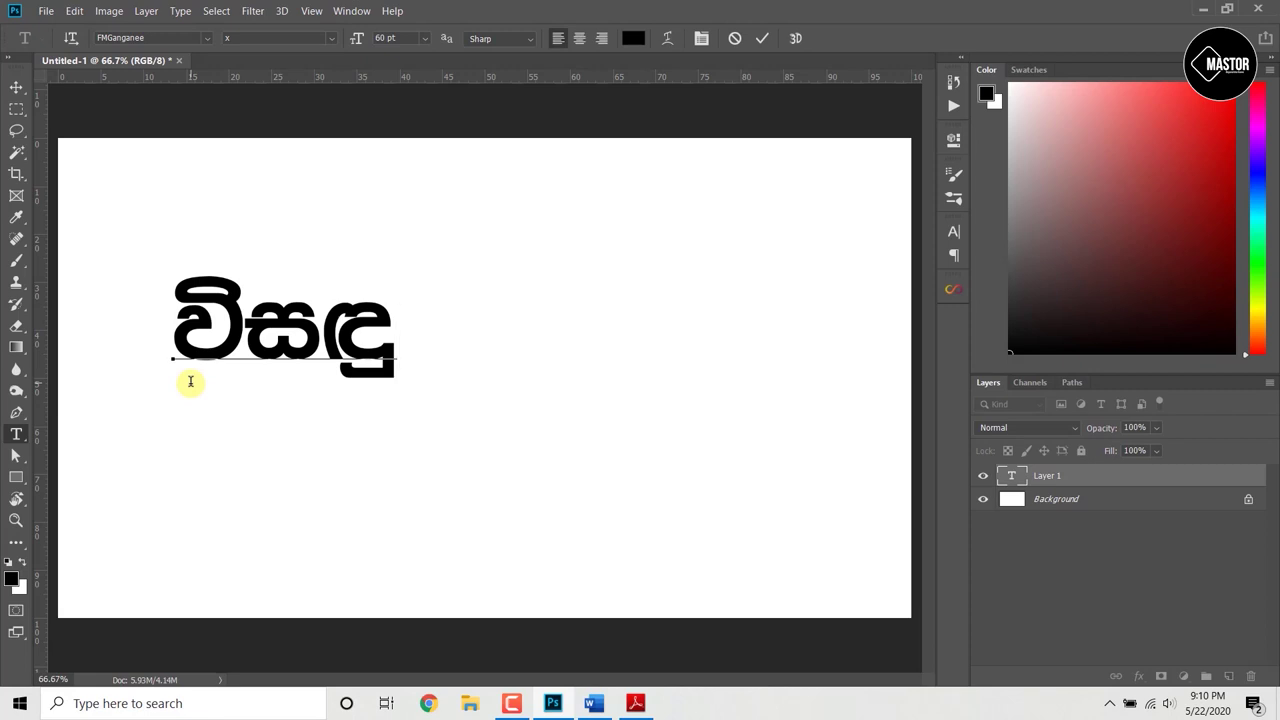
pyautogui.write('u')
pyautogui.hotkey('ctrl', 'Return')
pyautogui.press('v')
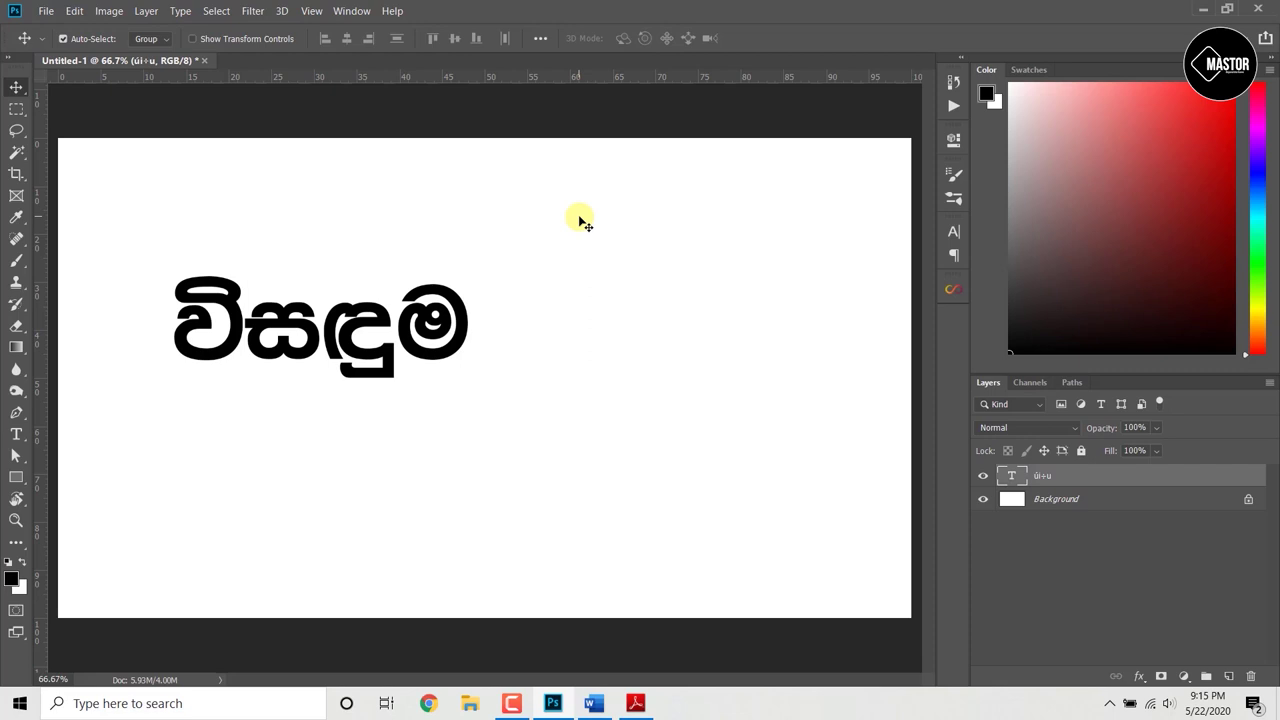
# Step: Add a second text layer below විසඳුම, entering the letter ව and its vowel sign as js
pyautogui.click(15, 435)
pyautogui.click(394, 472)
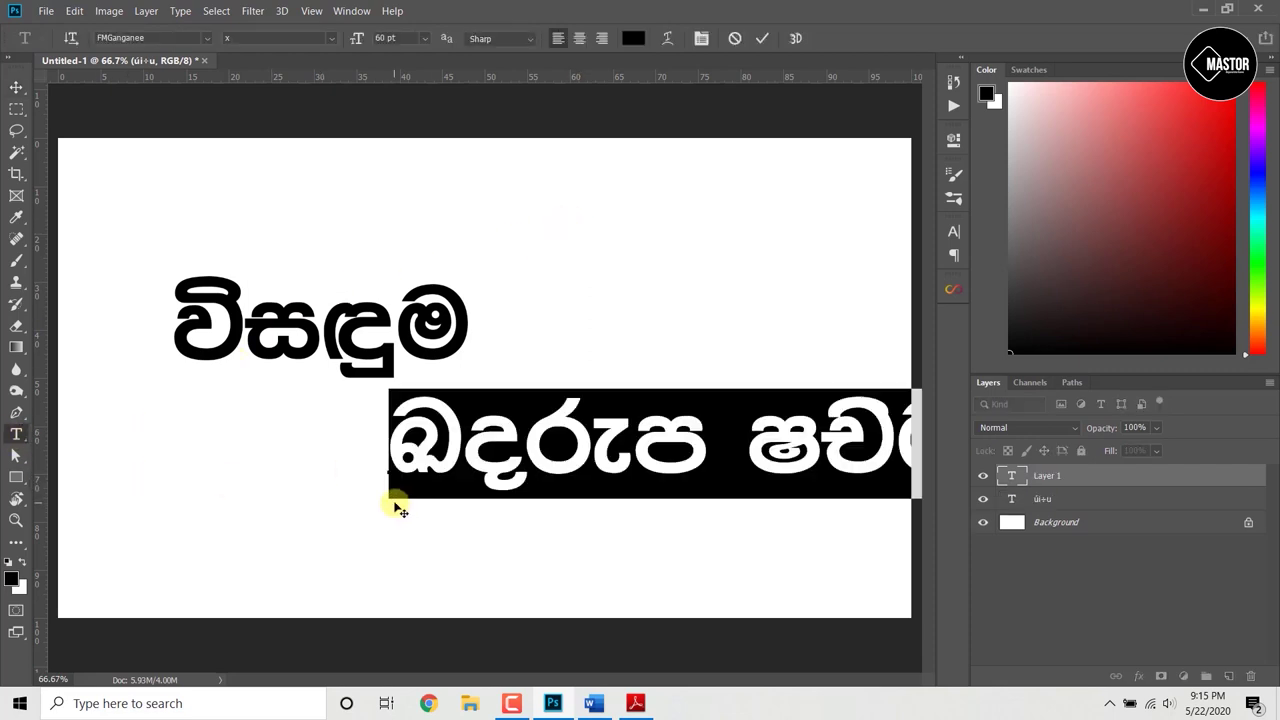
pyautogui.write('j')
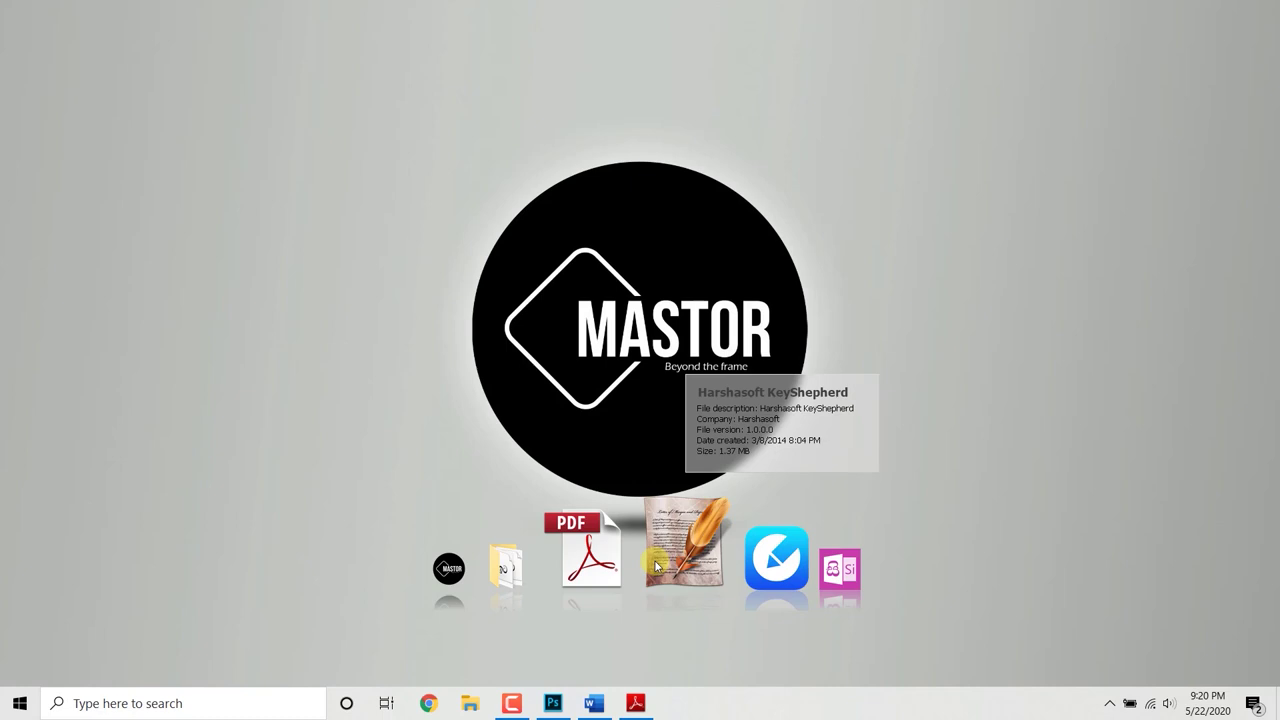
# Step: Launch Harshasoft KeyShepherd from the desktop dock, switch on its key conversion, and check the hidden notification icons
pyautogui.click(657, 567)
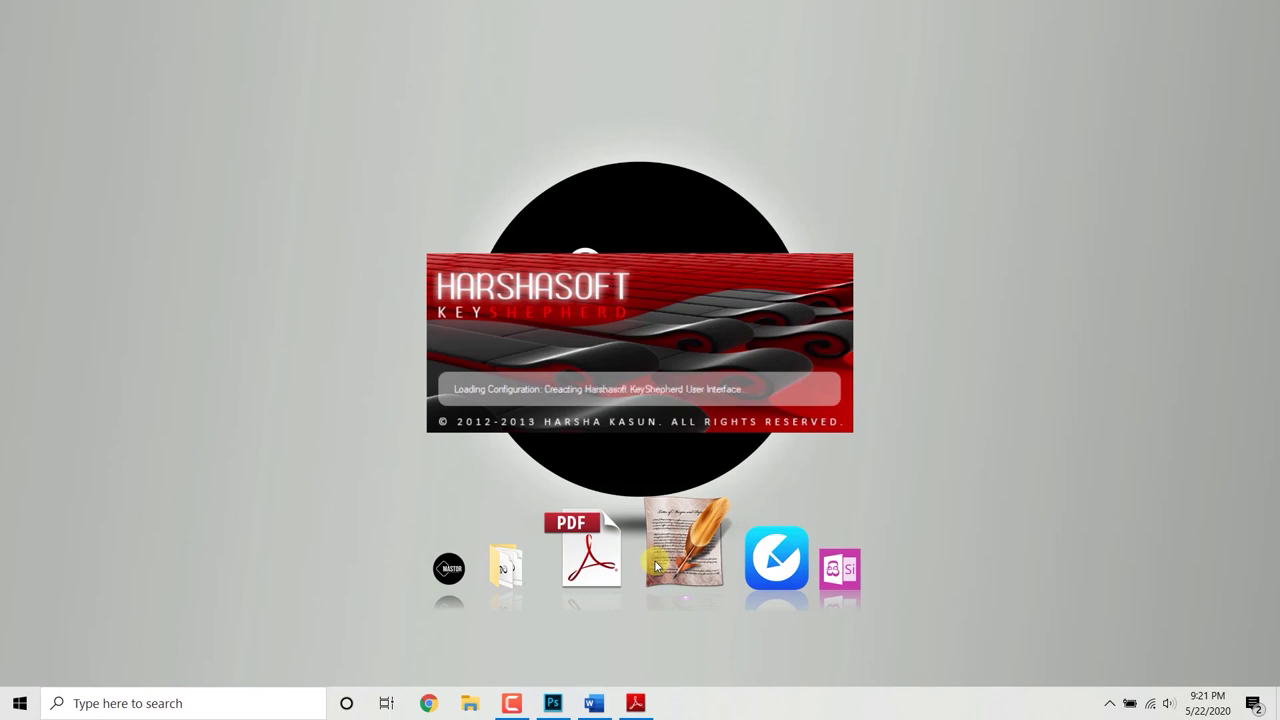
pyautogui.click(1003, 541)
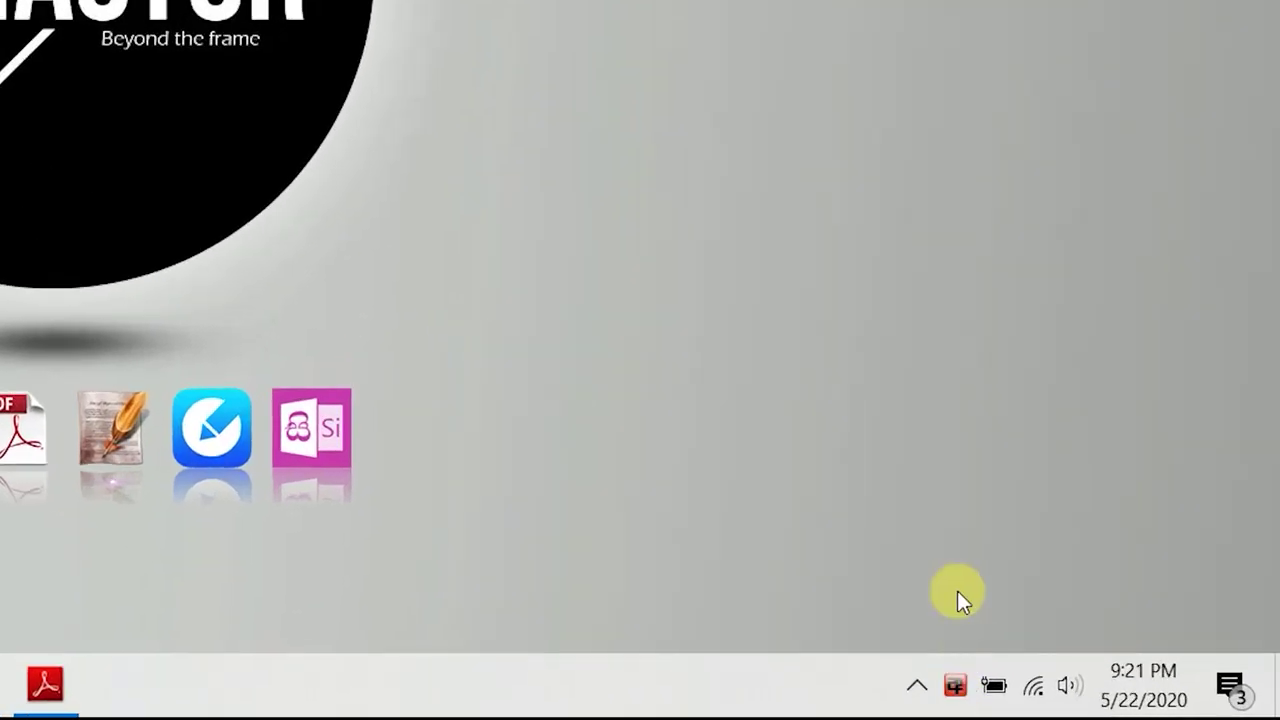
pyautogui.click(955, 688)
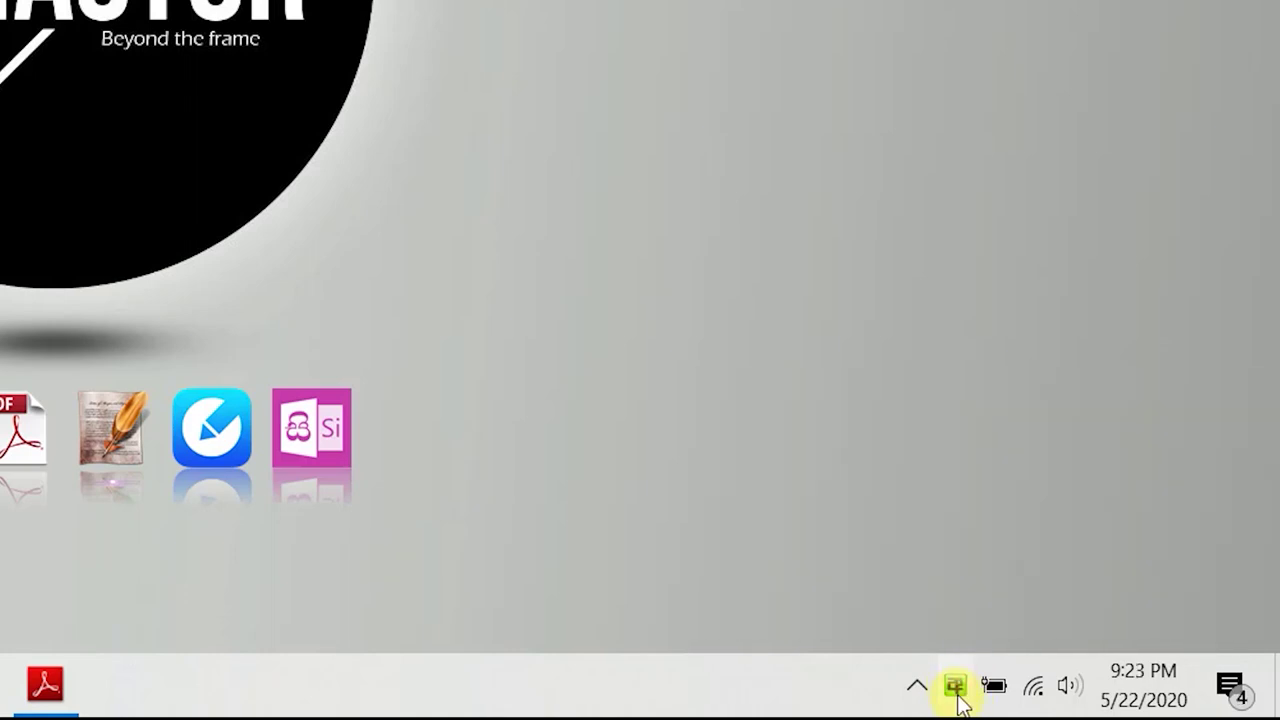
pyautogui.click(916, 690)
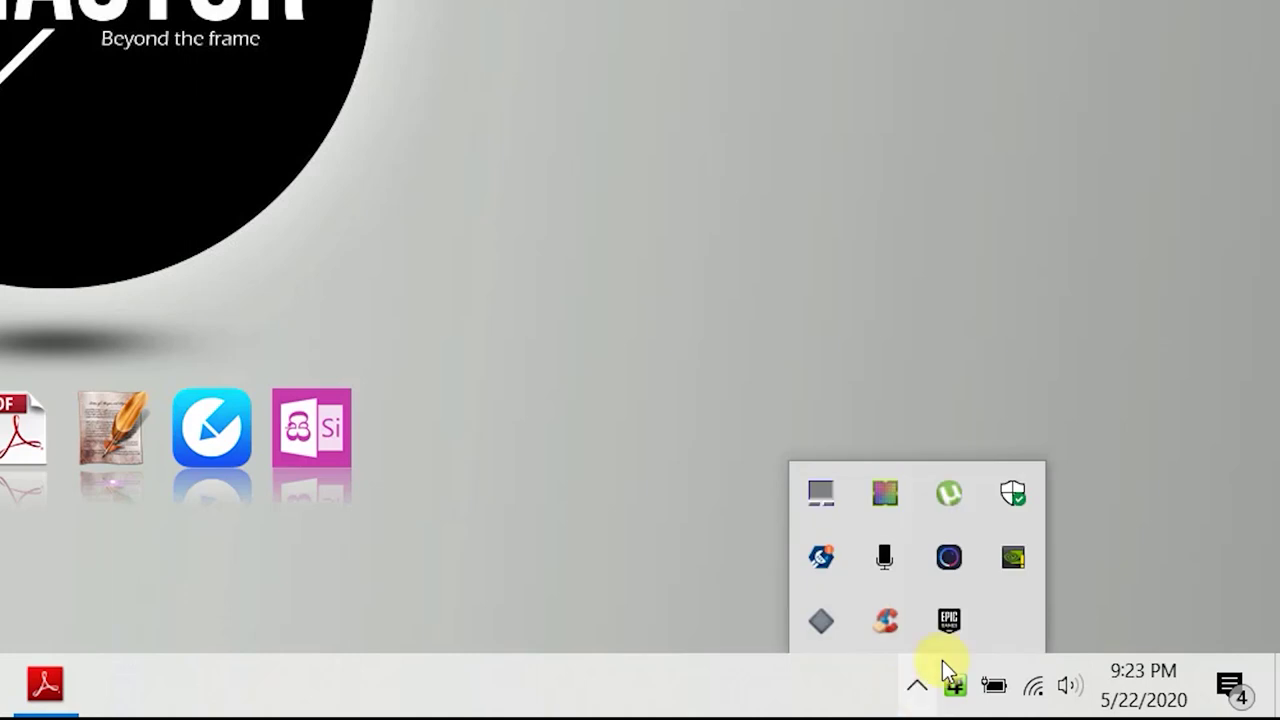
pyautogui.click(1129, 589)
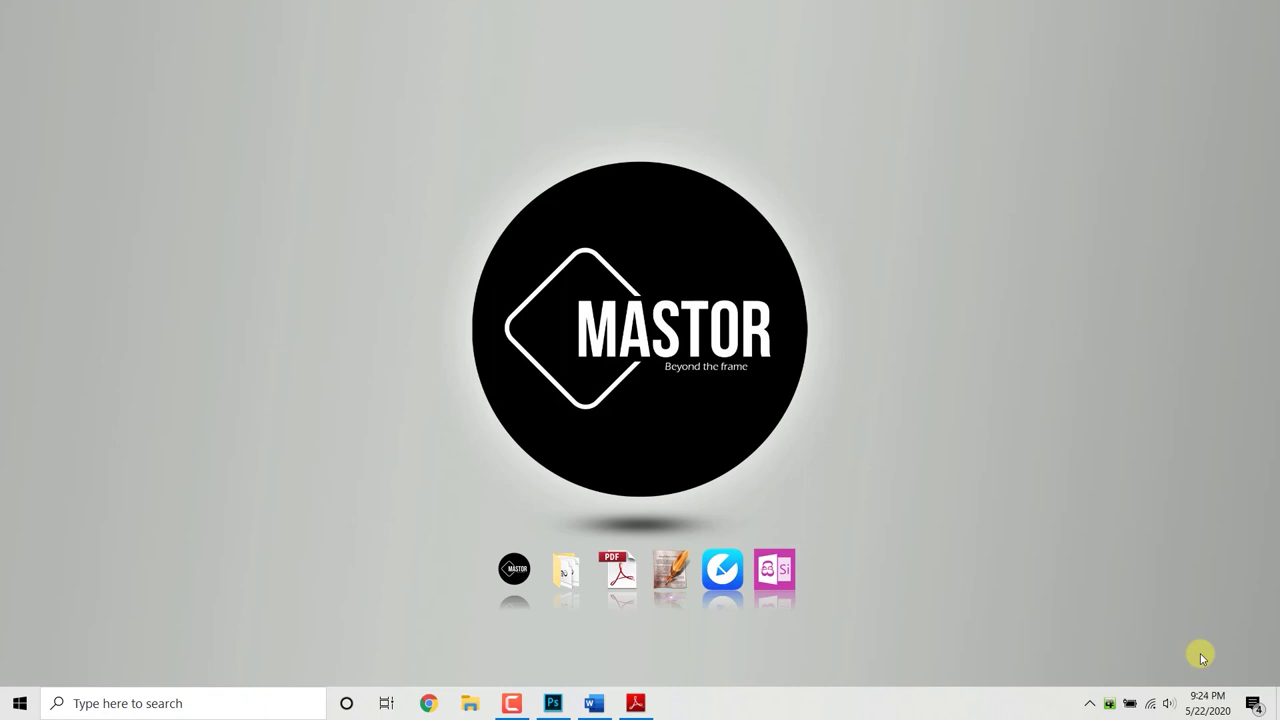
# Step: Return to Photoshop and move the js text layer to the left, beneath the middle of විසඳුම
pyautogui.click(553, 705)
pyautogui.click(16, 87)
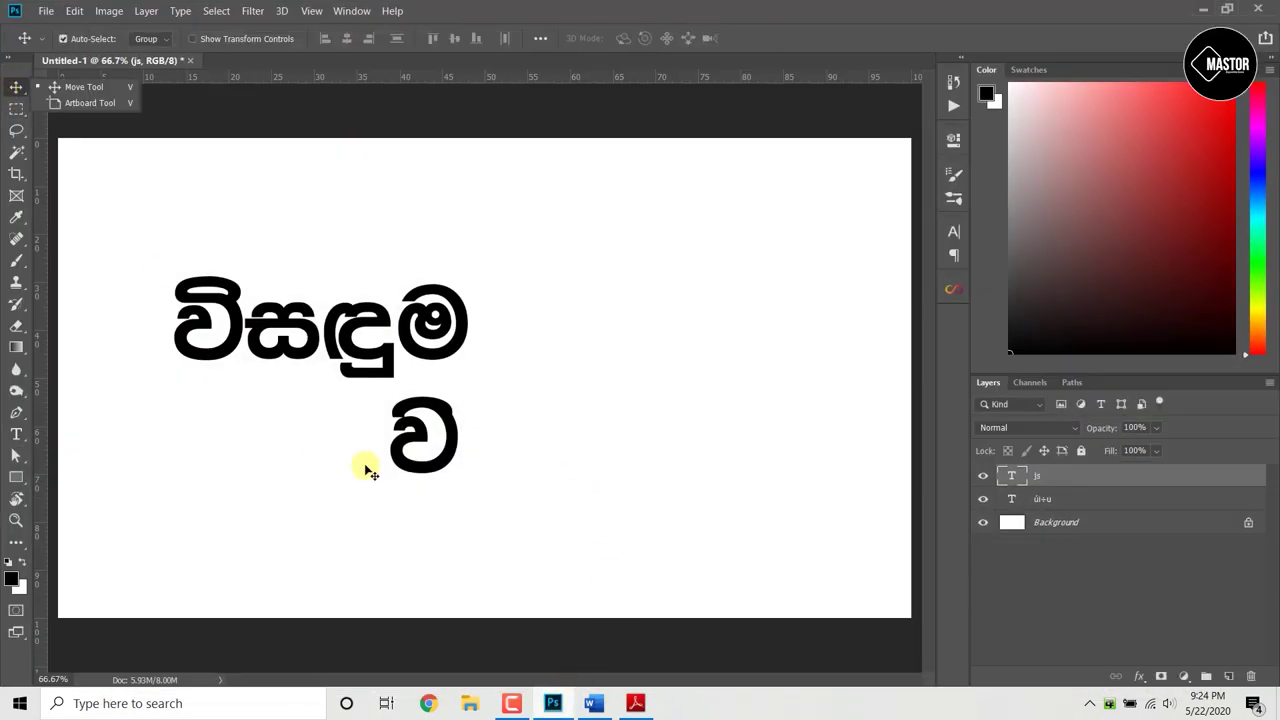
pyautogui.moveTo(391, 450); pyautogui.dragTo(270, 460)
# Step: Add another text layer to the right of the js layer, entering js to form the combined character වි
pyautogui.click(16, 434)
pyautogui.click(551, 451)
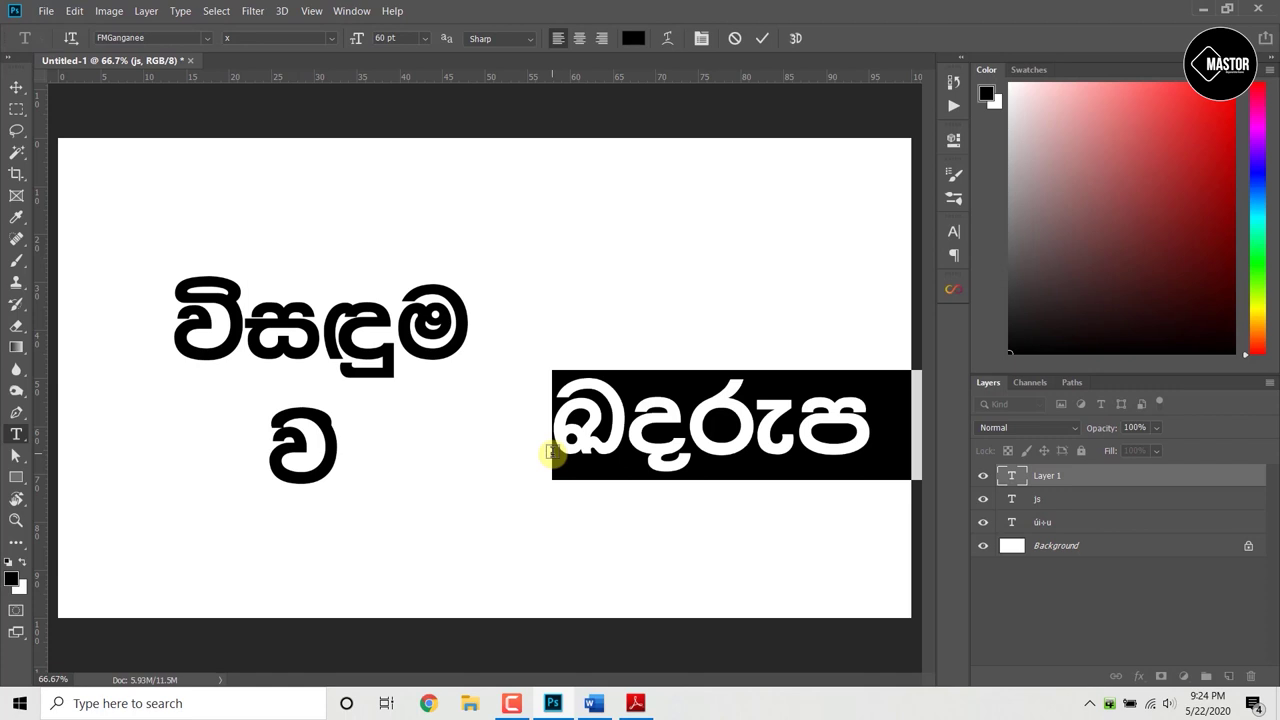
pyautogui.write('j')
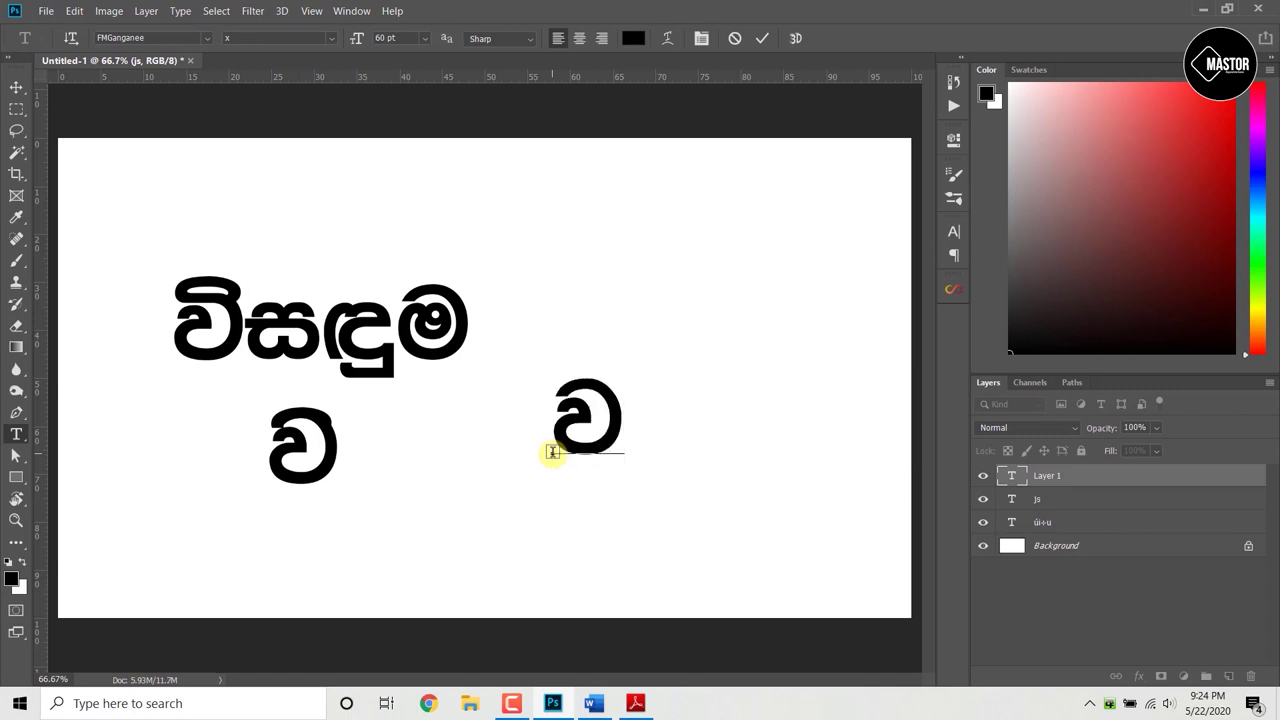
pyautogui.write('s')
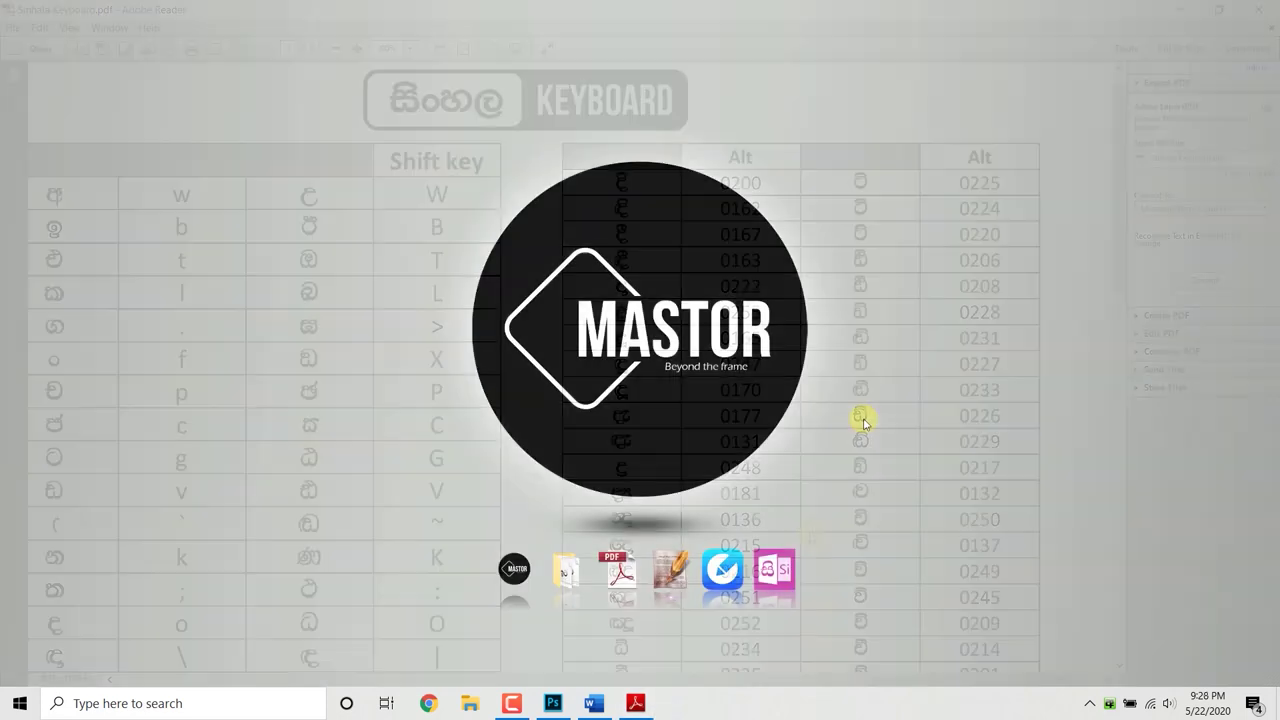
# Step: Switch off KeyShepherd's key conversion
pyautogui.moveTo(677, 566)
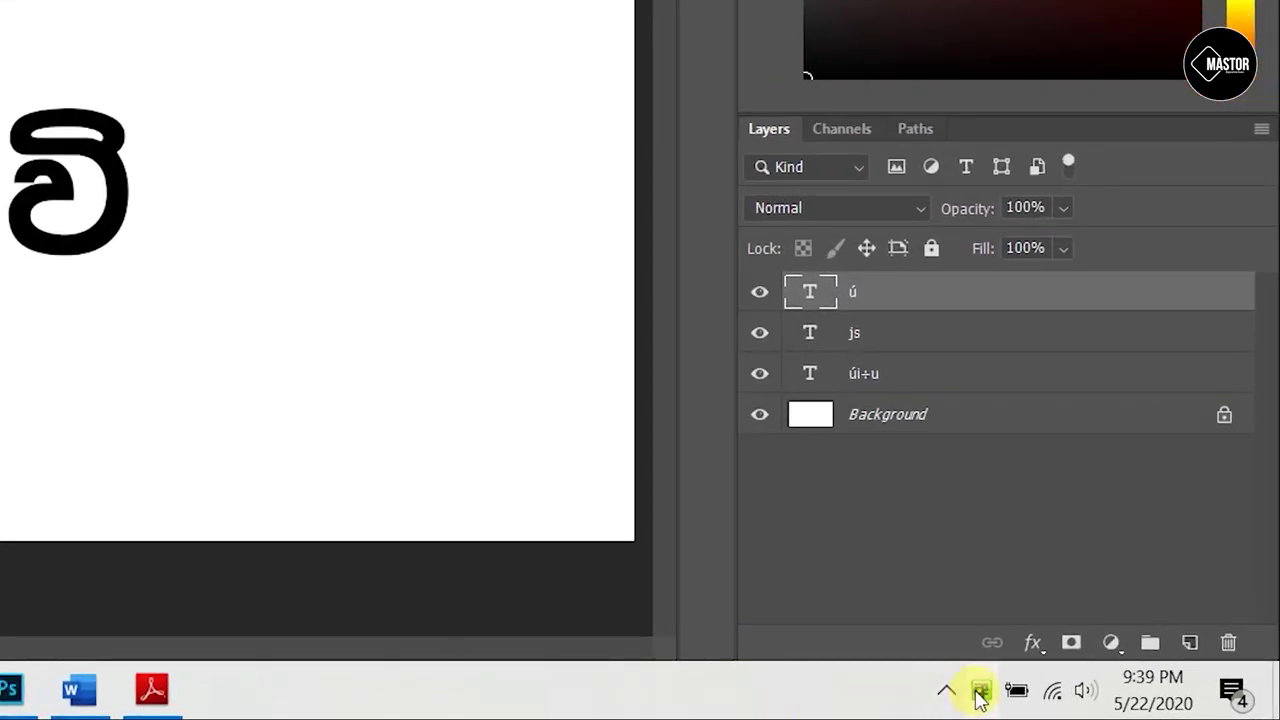
pyautogui.click(980, 693)
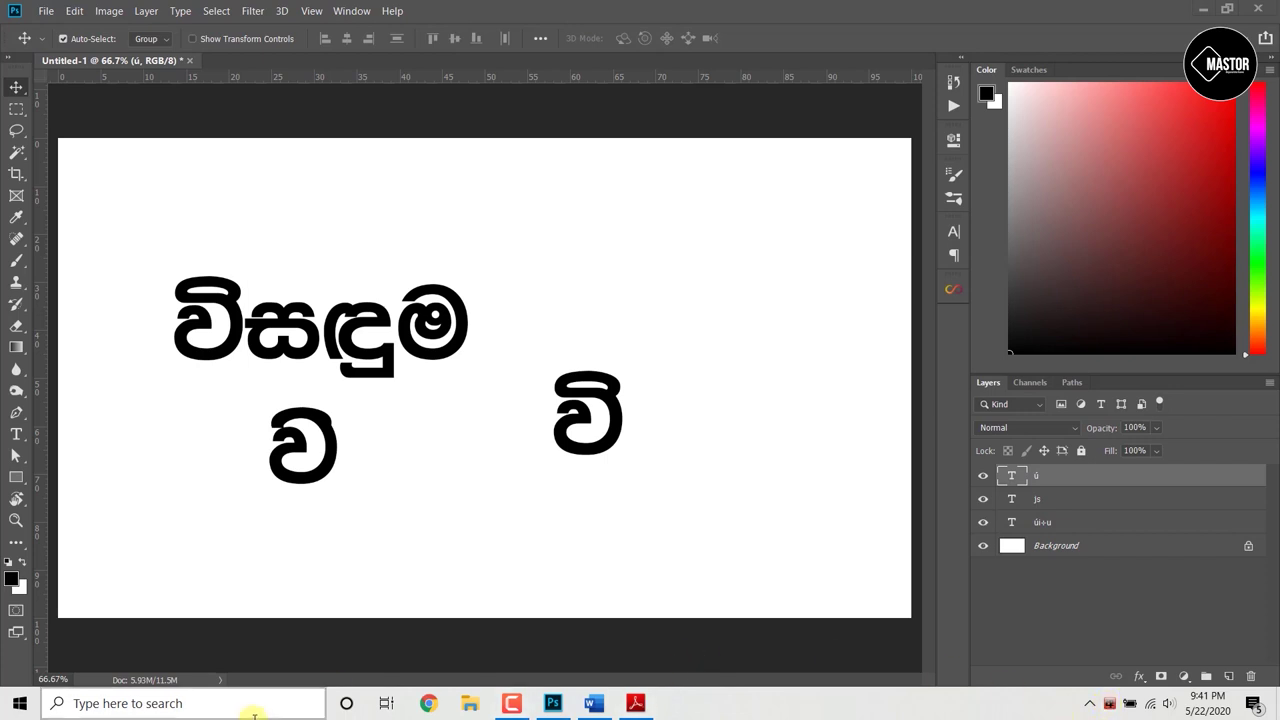
# Step: Search Windows for chara, open Character Map, and place its window over the middle of the Photoshop canvas
pyautogui.click(250, 710)
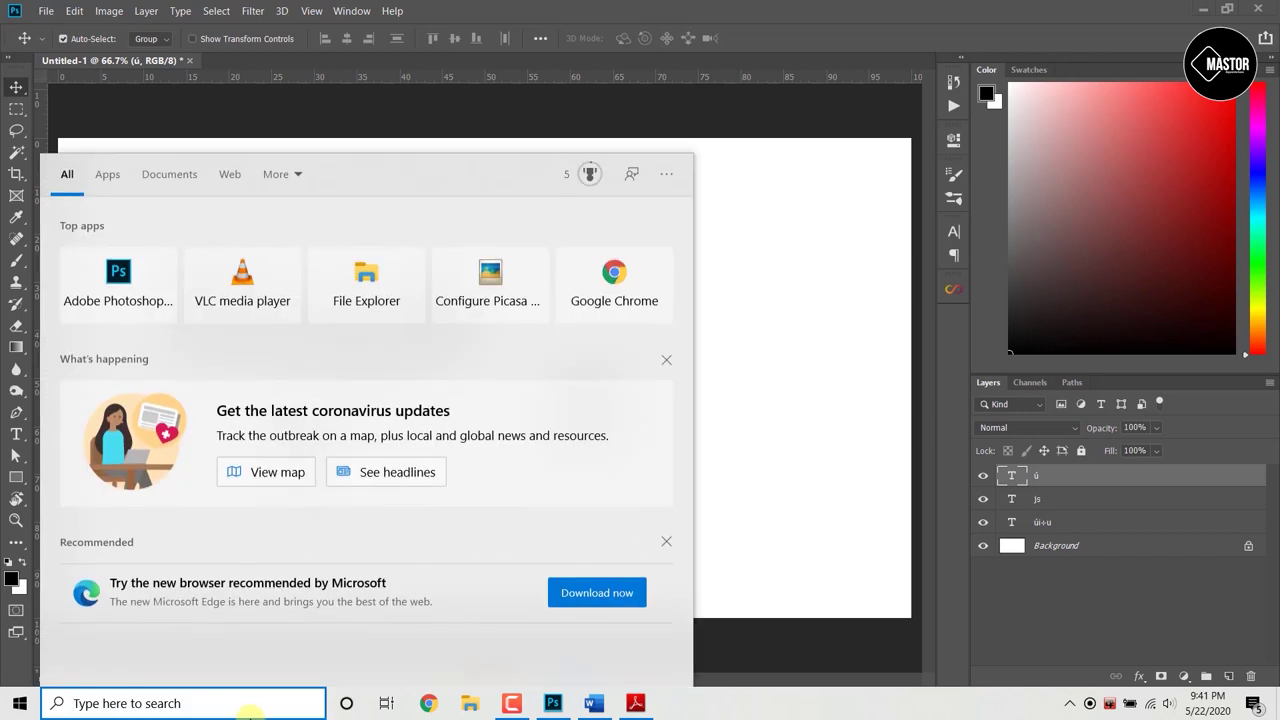
pyautogui.write('chara')
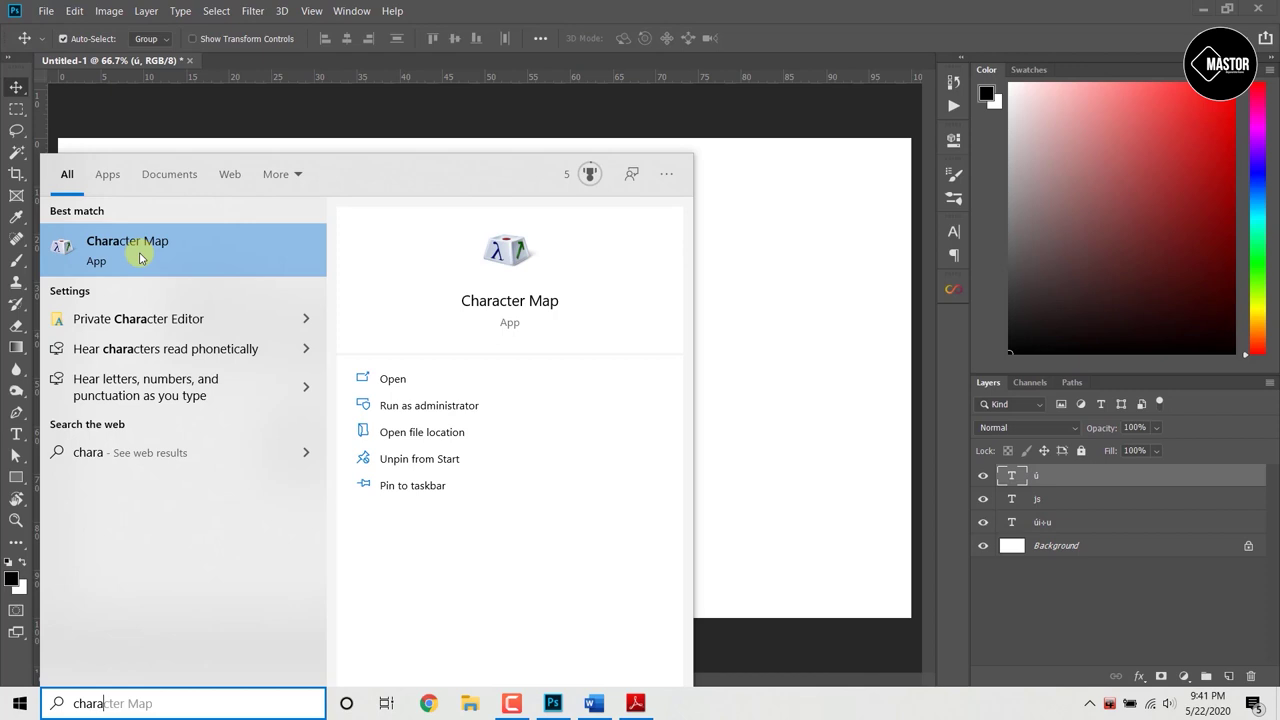
pyautogui.click(140, 258)
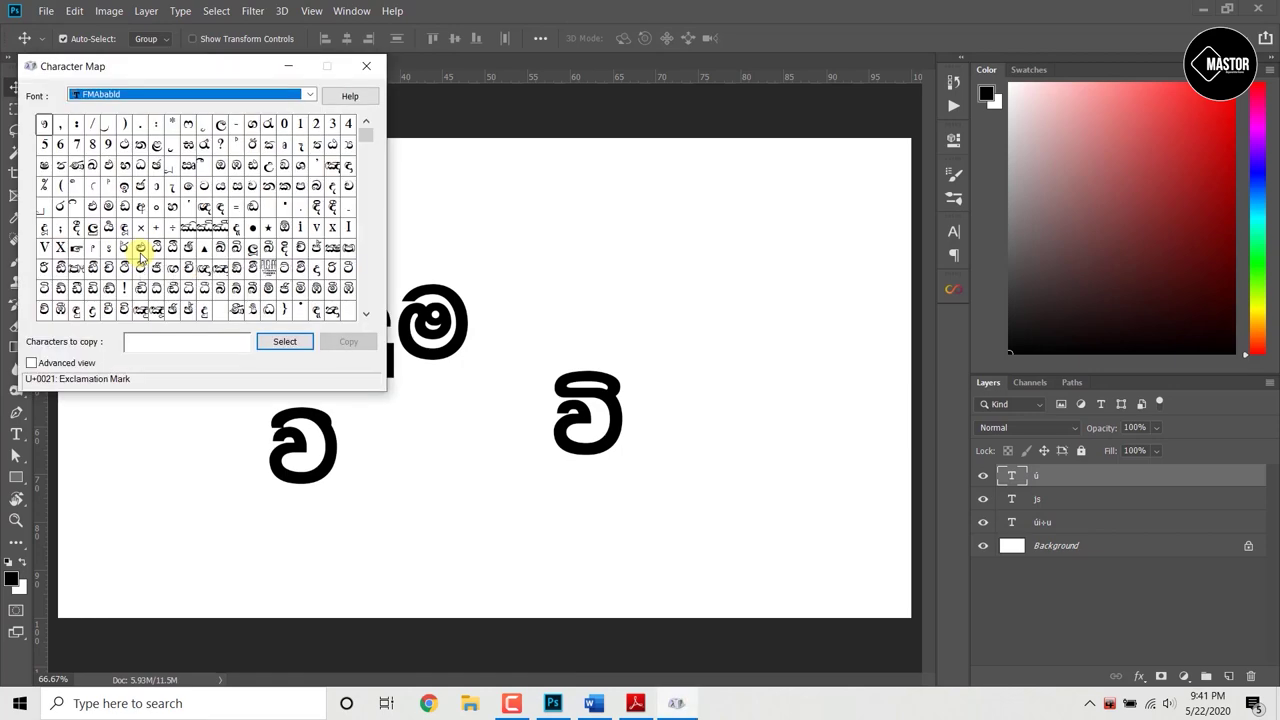
pyautogui.moveTo(183, 68); pyautogui.dragTo(605, 127)
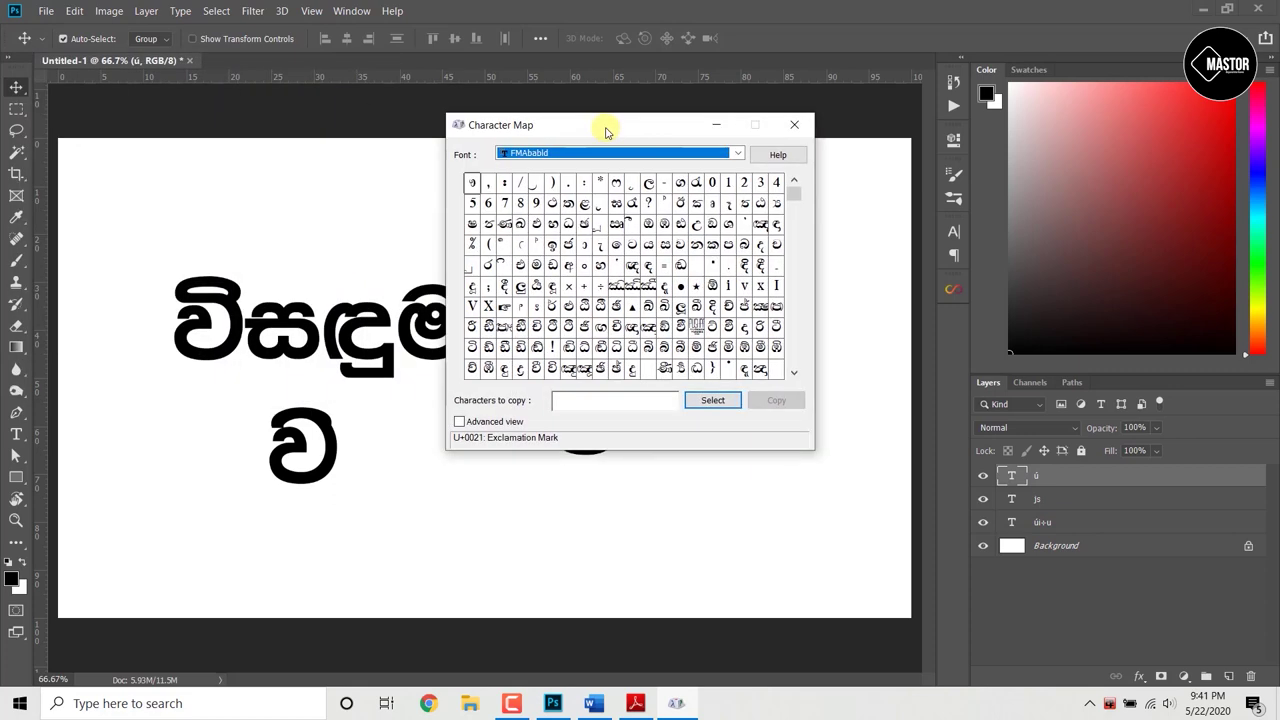
# Step: Set the Character Map font to FMBasuru and enlarge the character assigned to the left curly bracket
pyautogui.click(731, 154)
pyautogui.scroll(-2, 538, 235)
pyautogui.scroll(3, 538, 240)
pyautogui.click(587, 265)
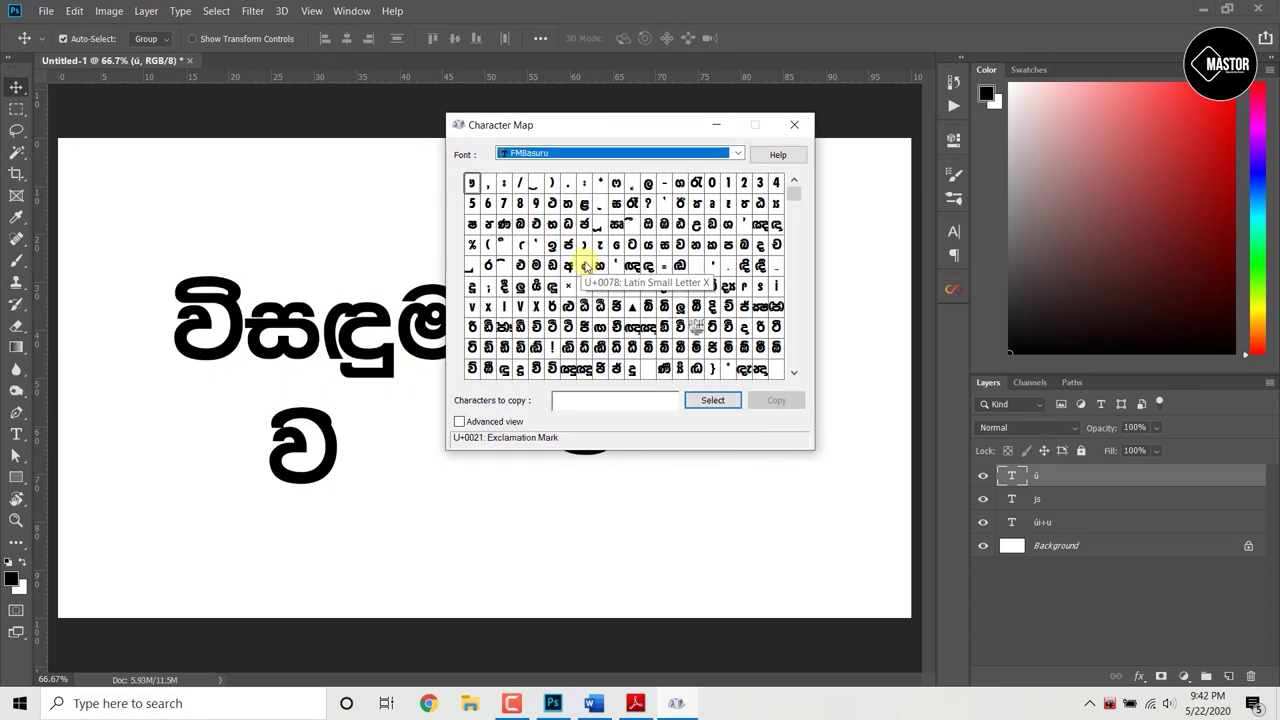
pyautogui.click(632, 263)
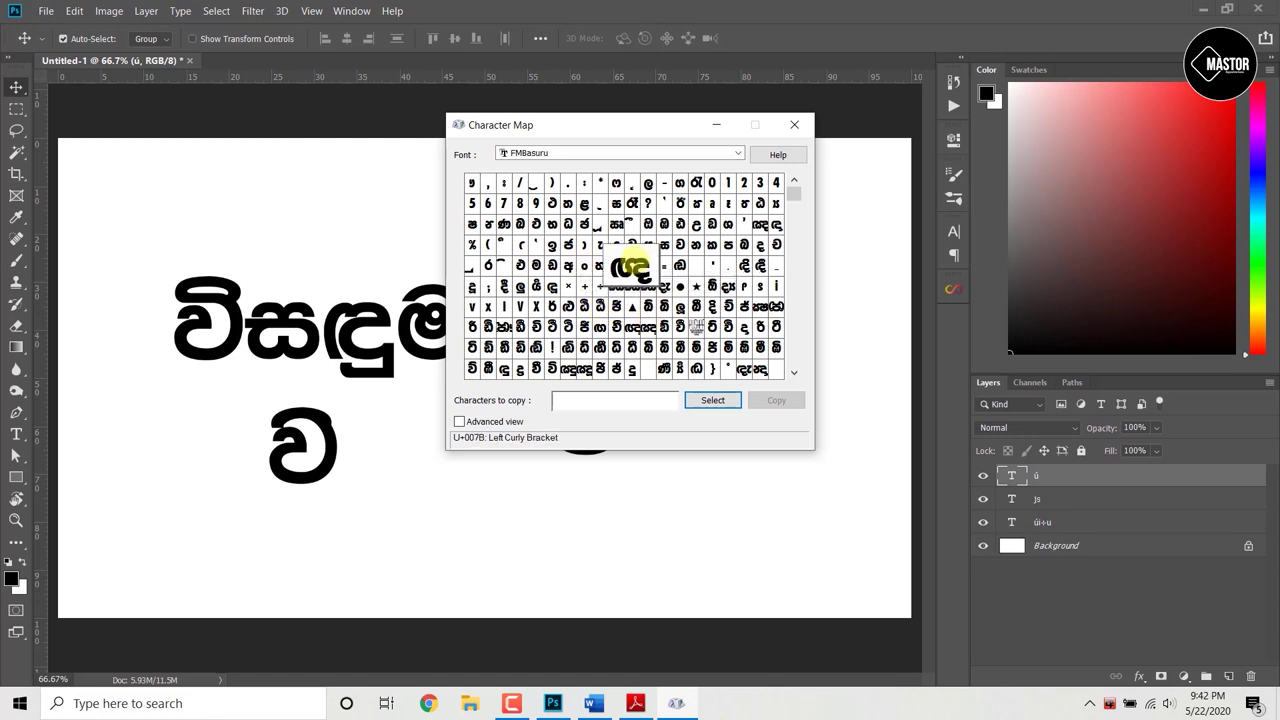
# Step: Add the enlarged left curly bracket character of FMBasuru to the characters to copy and copy it
pyautogui.click(702, 404)
pyautogui.click(705, 408)
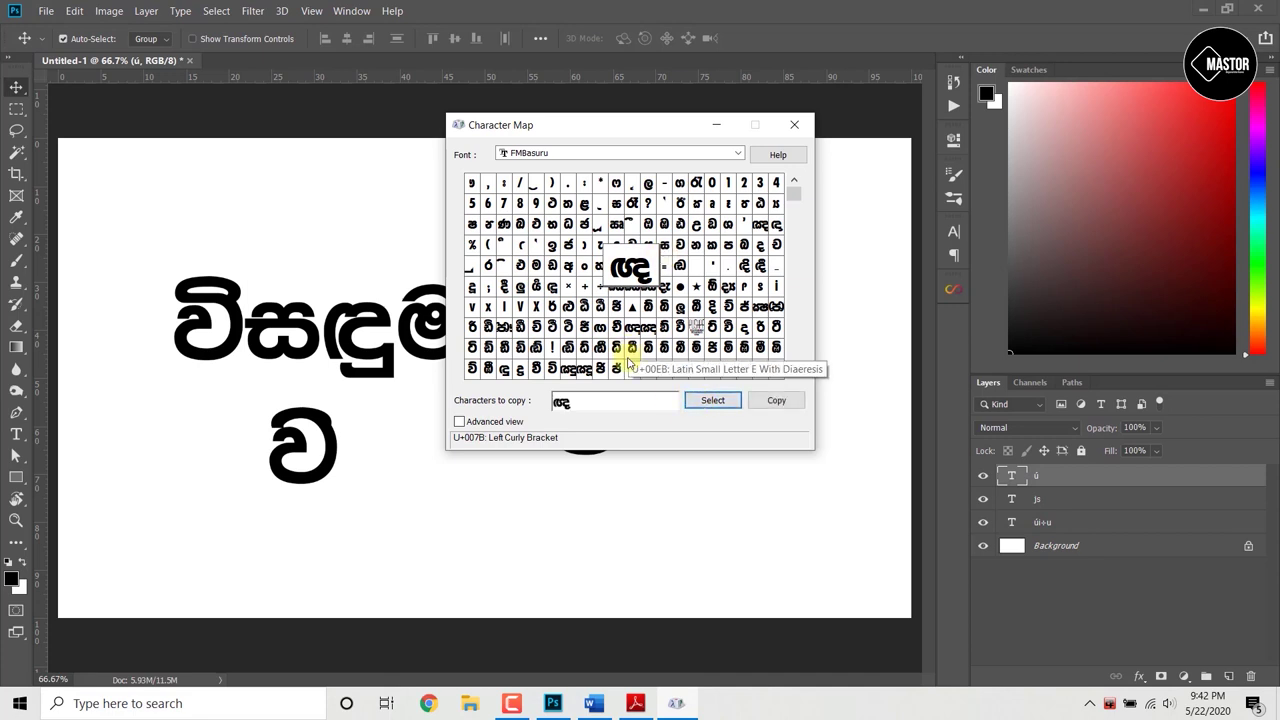
pyautogui.moveTo(600, 401); pyautogui.dragTo(523, 402)
pyautogui.click(777, 403)
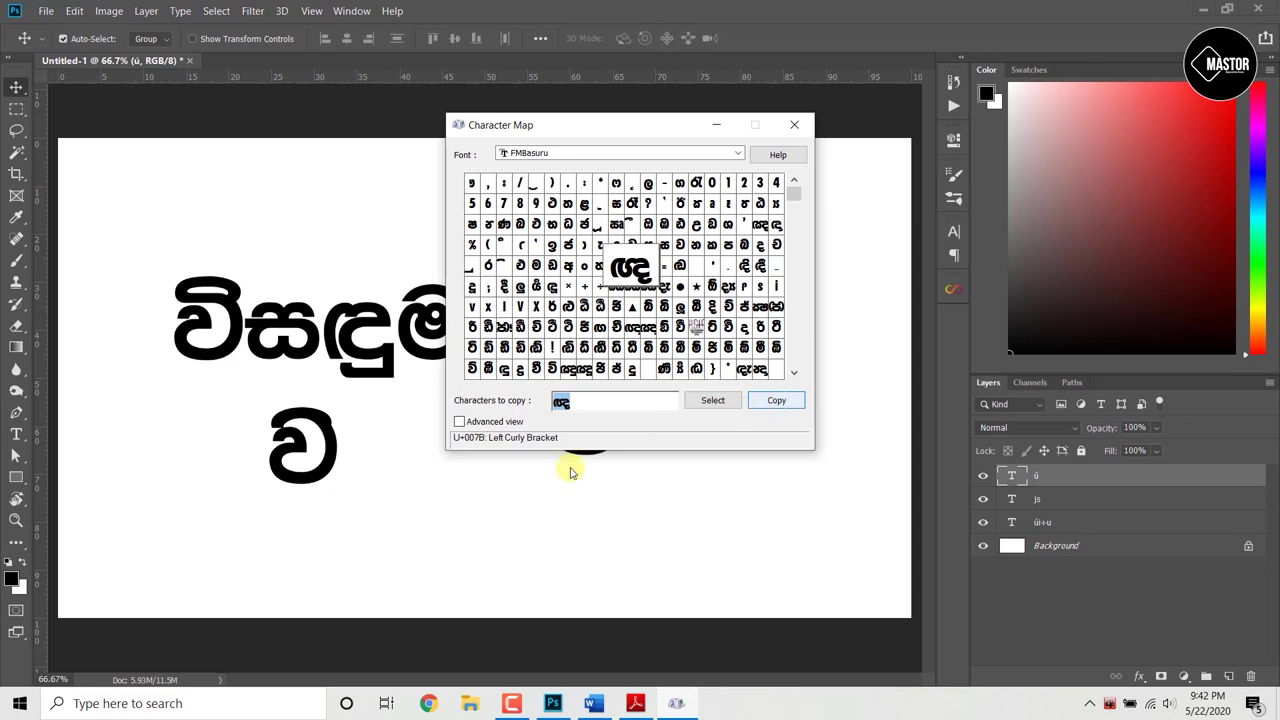
# Step: Return to the Photoshop canvas and open the single වි text for editing with the Type tool
pyautogui.click(424, 457)
pyautogui.press('t')
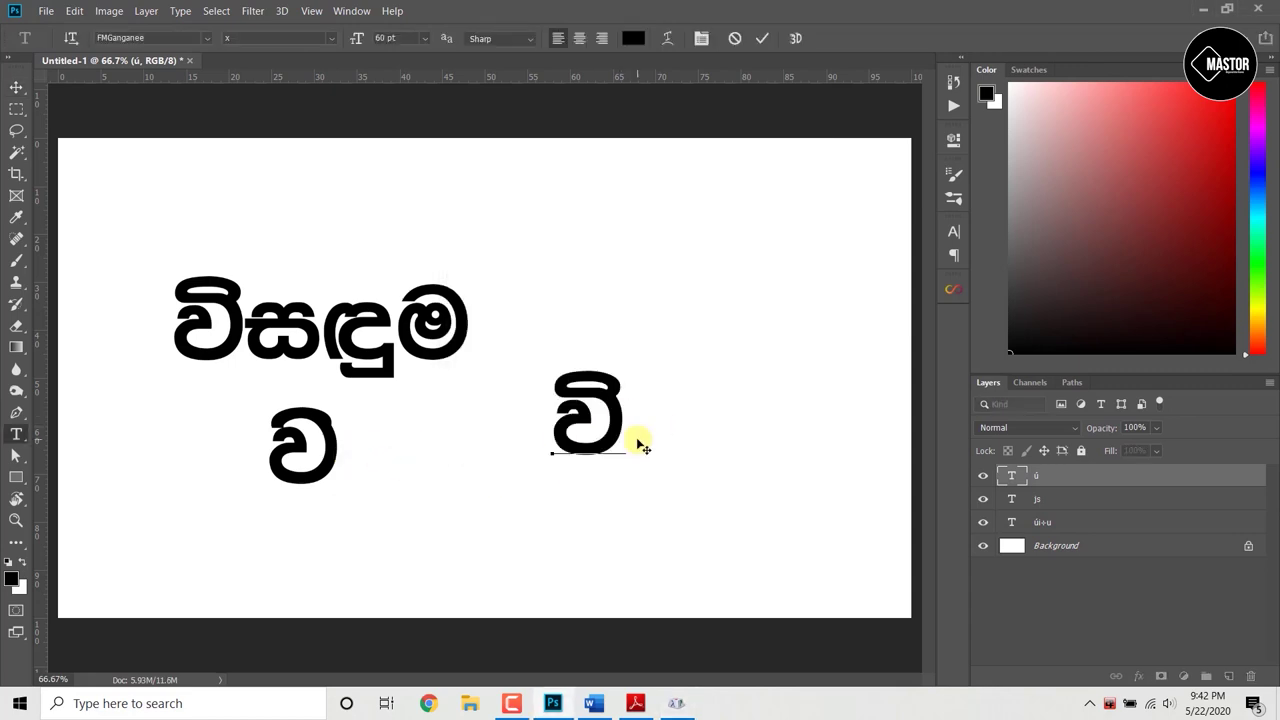
pyautogui.click(637, 440)
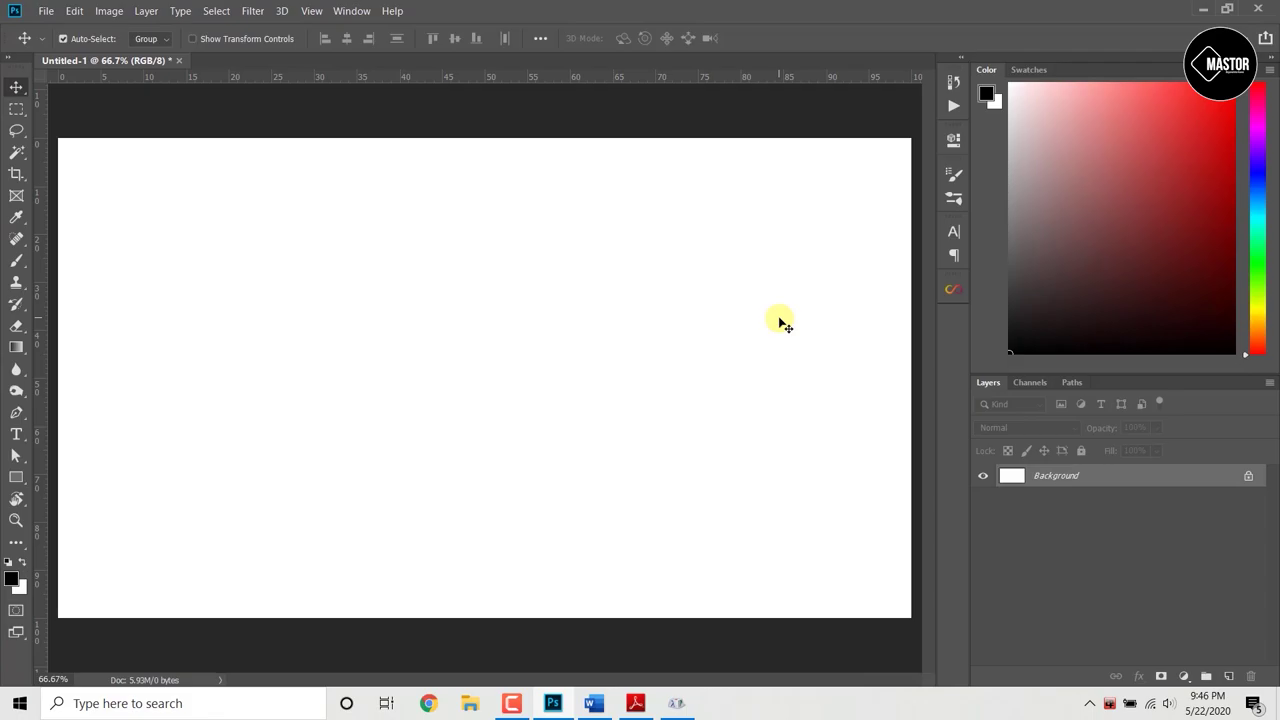
# Step: Show the desktop and launch the Pencil Singlish word processor
pyautogui.press('super+d')
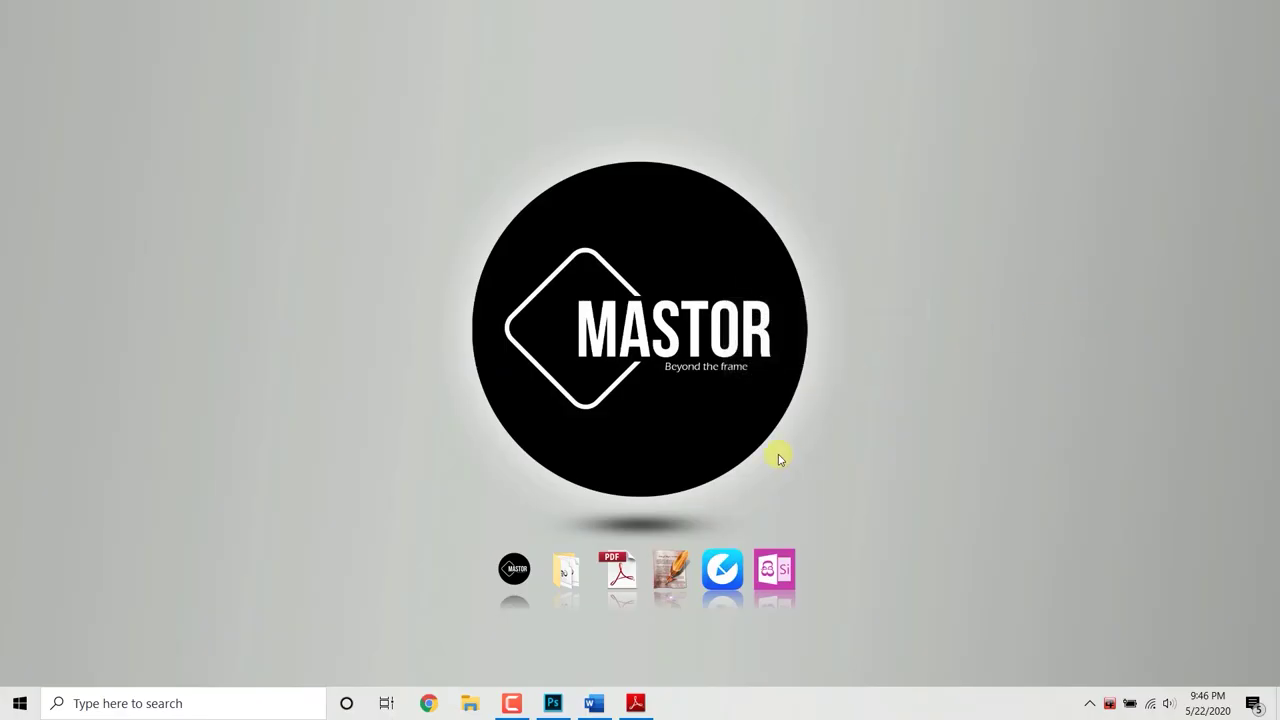
pyautogui.moveTo(725, 591)
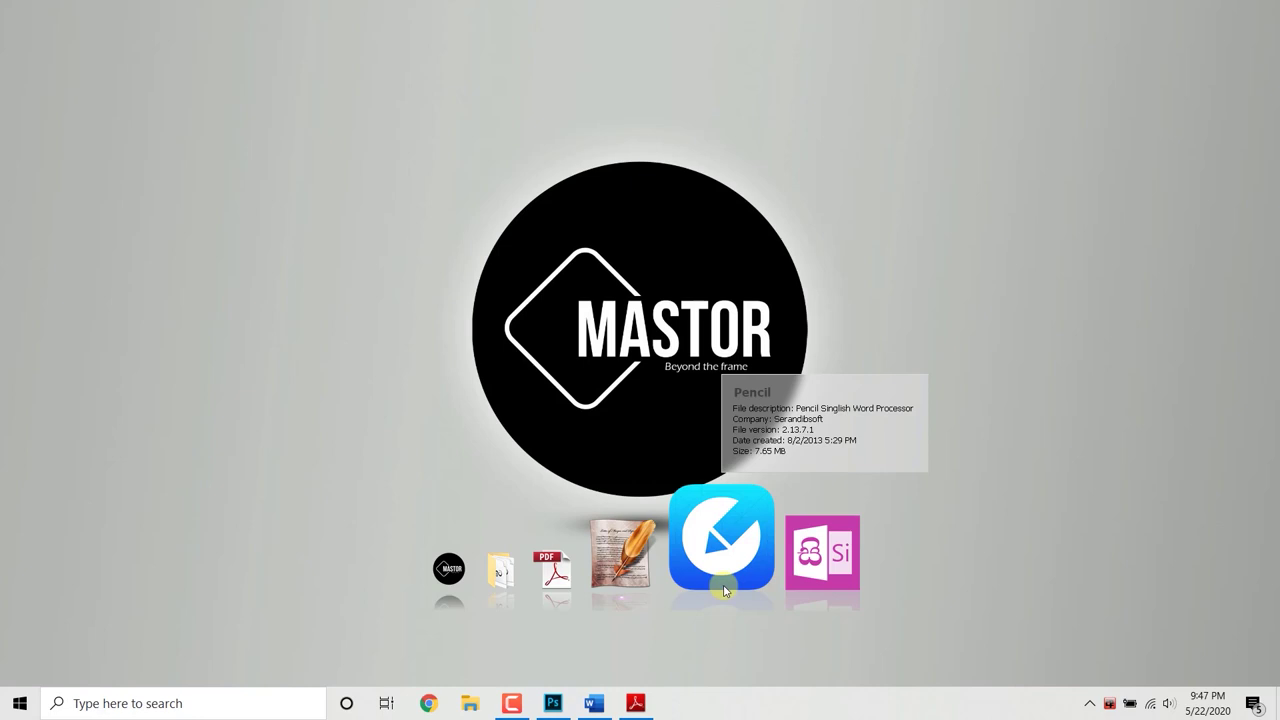
pyautogui.click(725, 591)
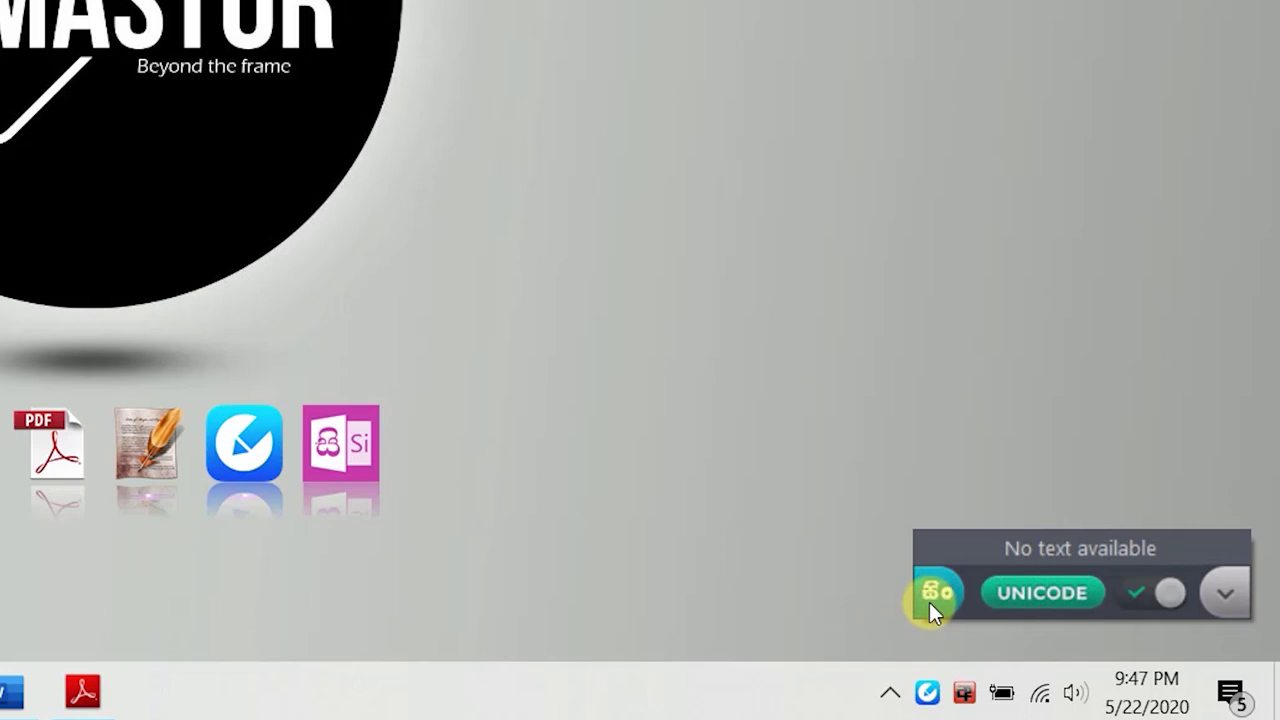
# Step: Try Pencil's Office output mode, return it to Unicode, and expand the panel's additional options
pyautogui.click(1010, 594)
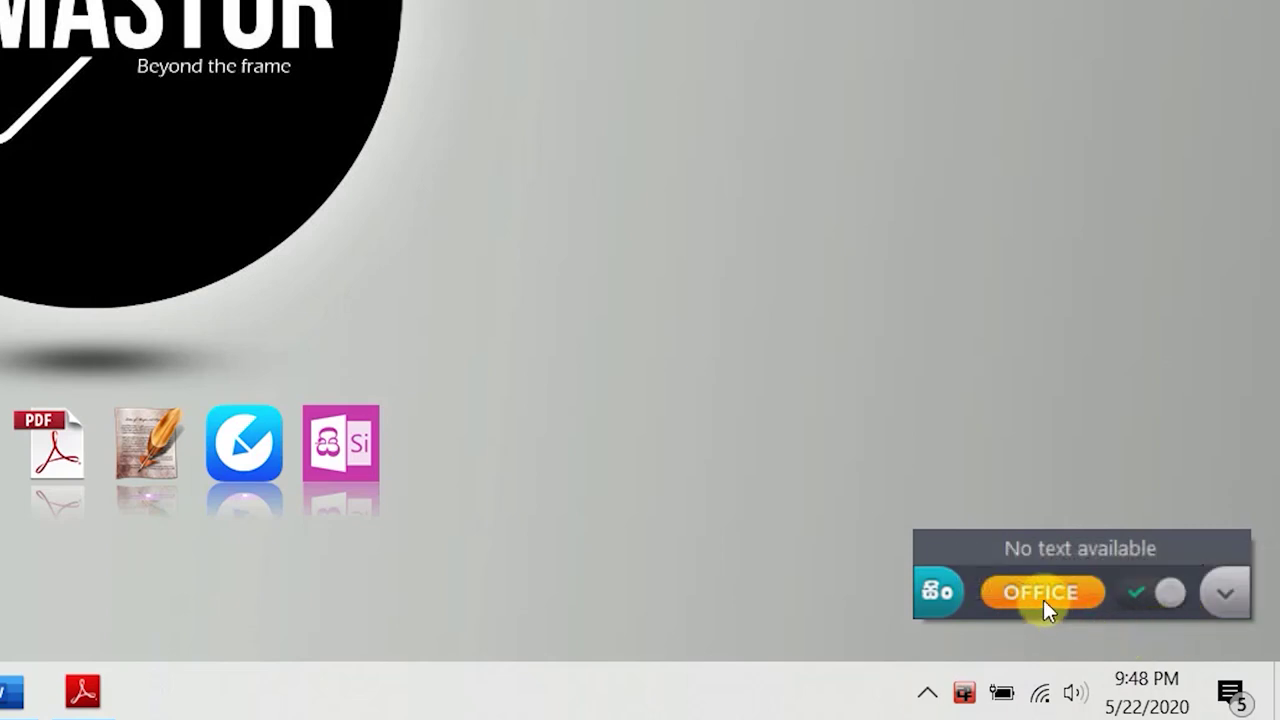
pyautogui.click(1043, 599)
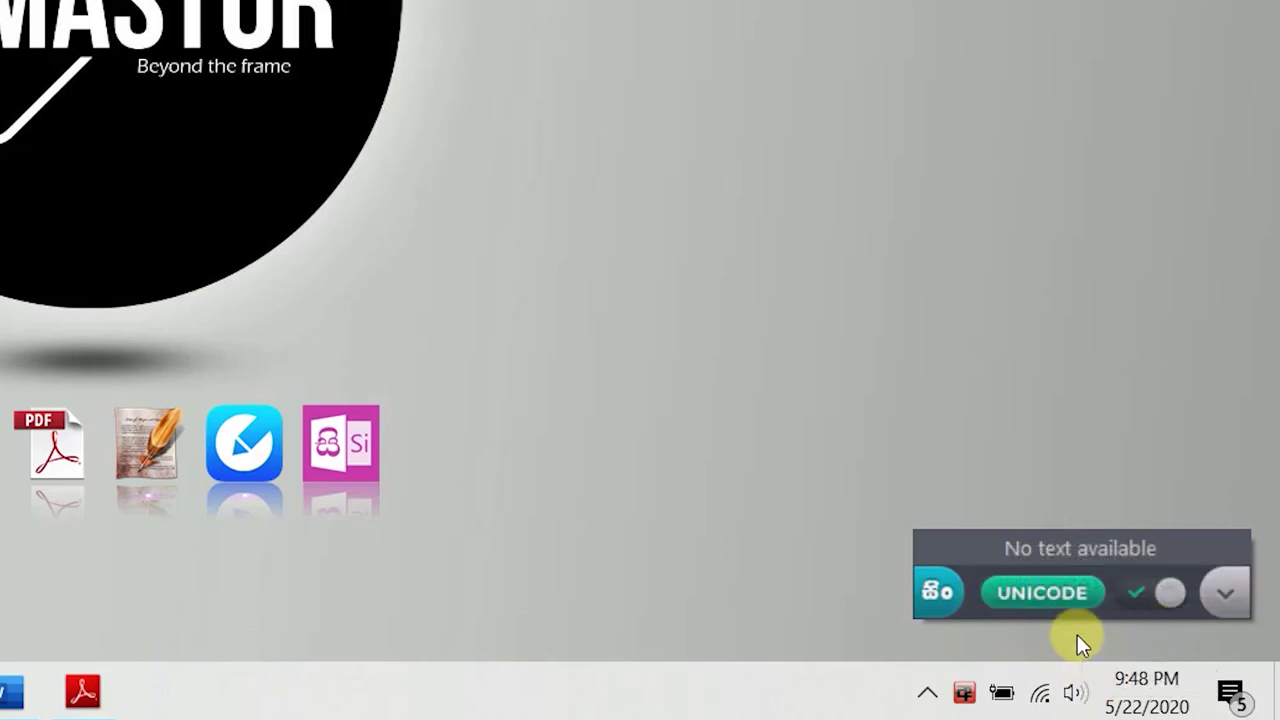
pyautogui.click(1153, 592)
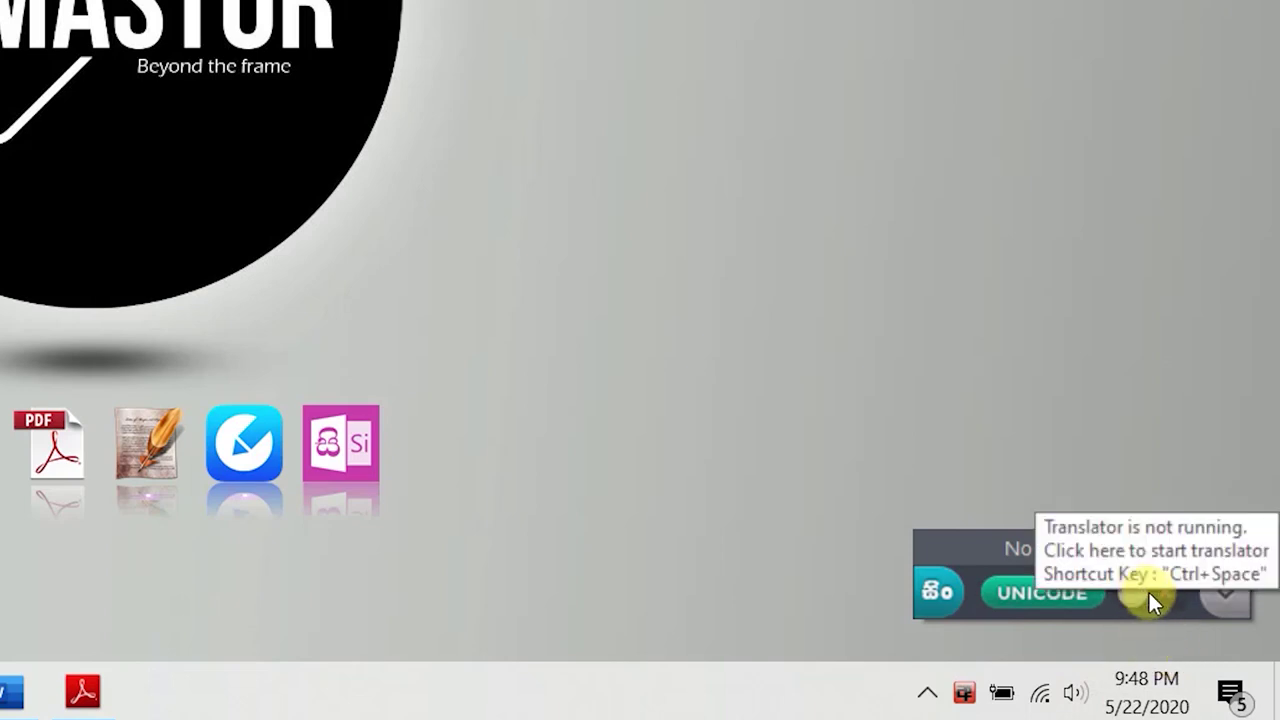
pyautogui.click(1230, 596)
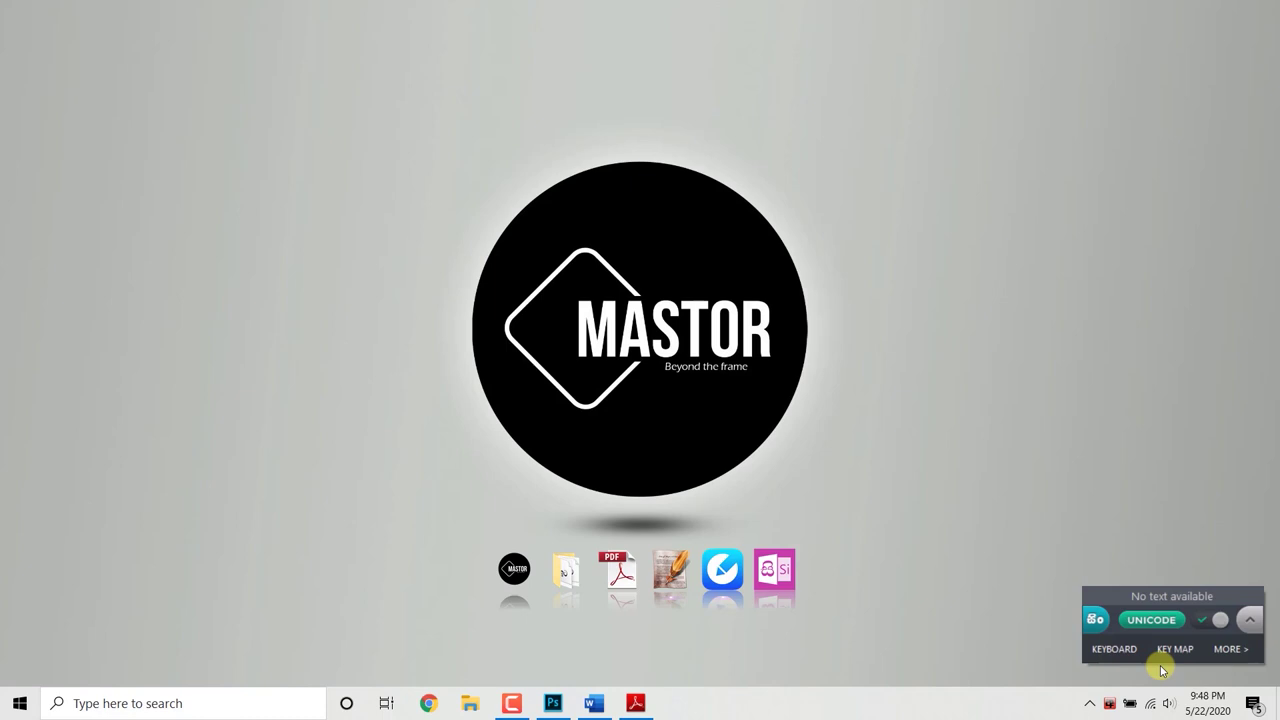
# Step: In Photoshop, add a text layer reading පරිගණකය by entering parigaNakaya through Pencil in Unicode mode, and check its font
pyautogui.click(552, 703)
pyautogui.click(18, 434)
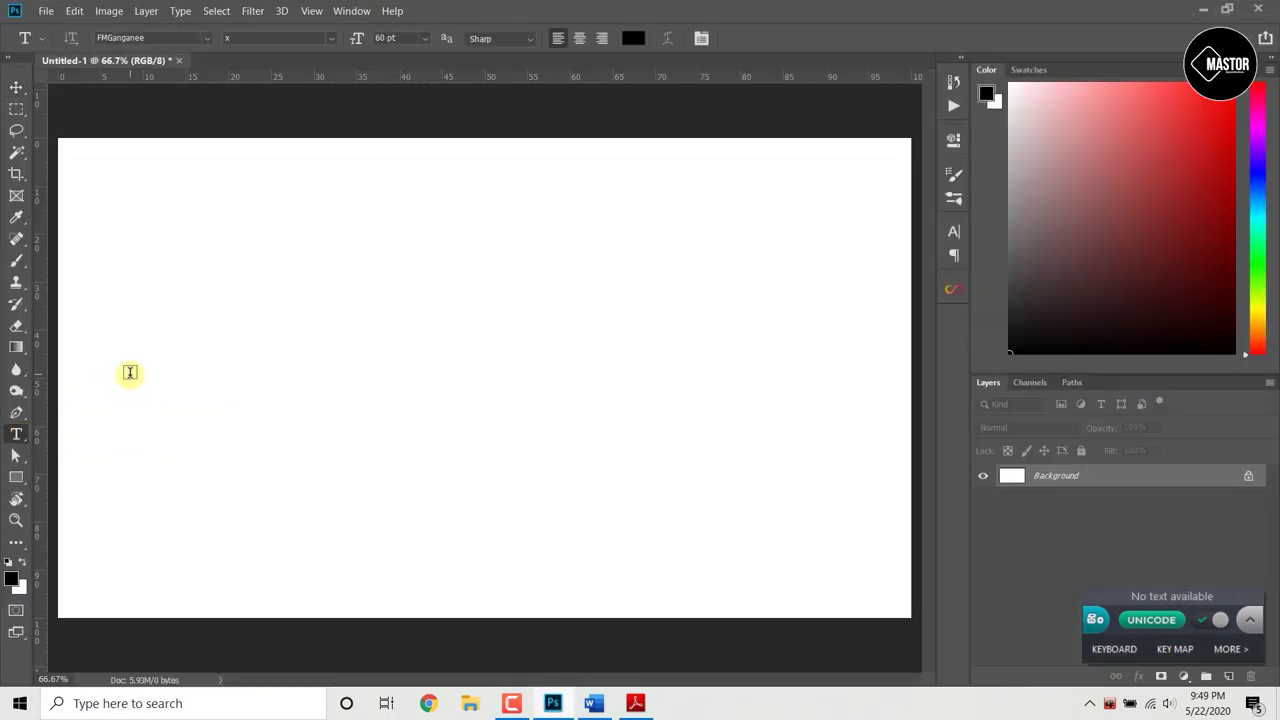
pyautogui.click(129, 371)
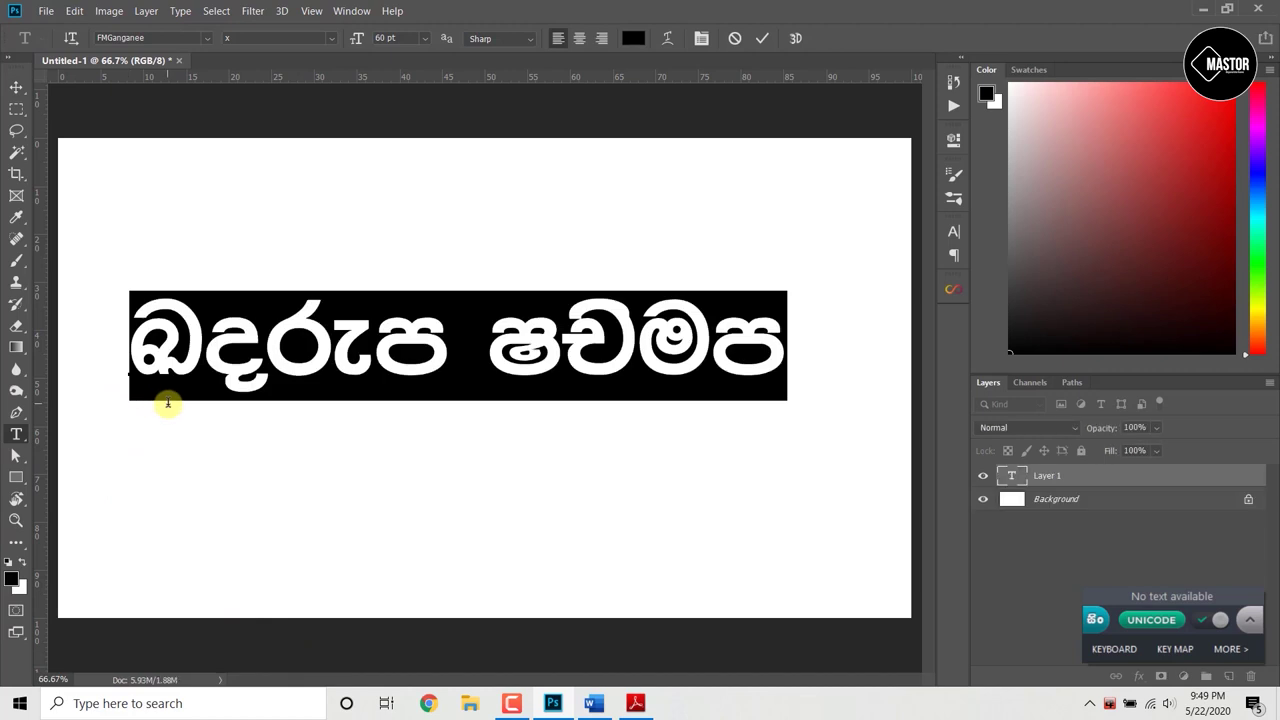
pyautogui.write('parig')
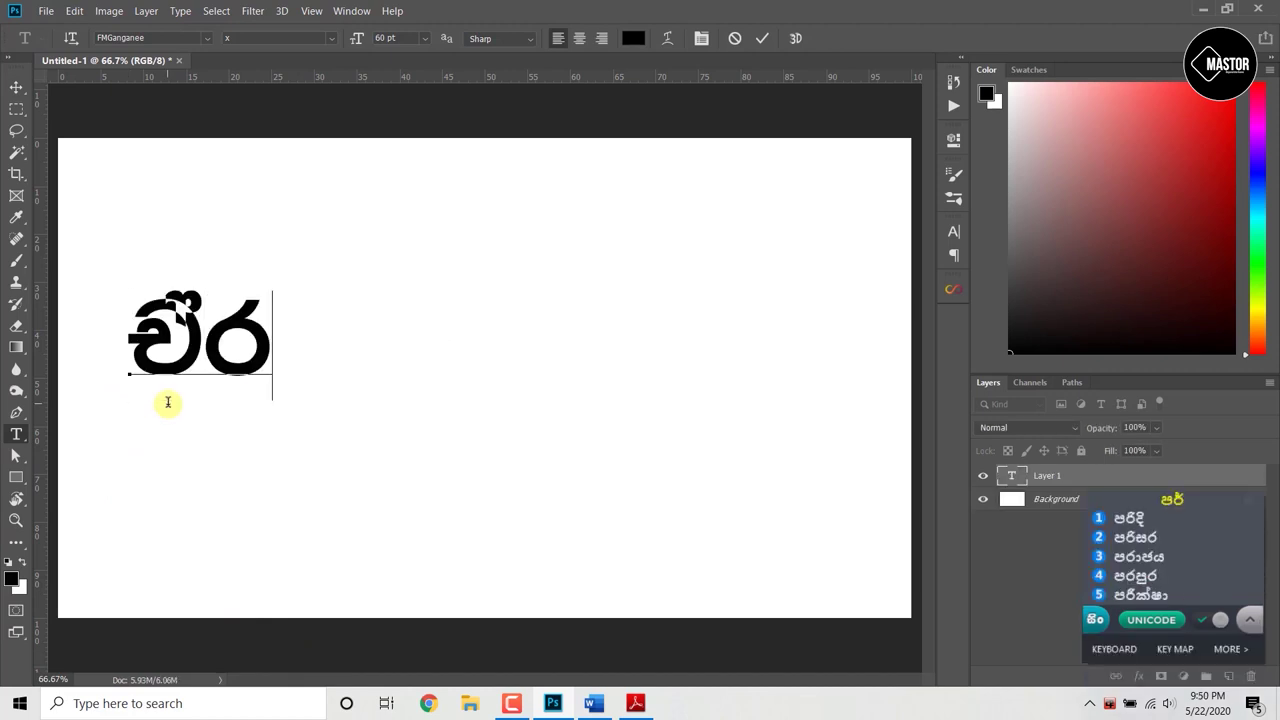
pyautogui.write('aNakaya')
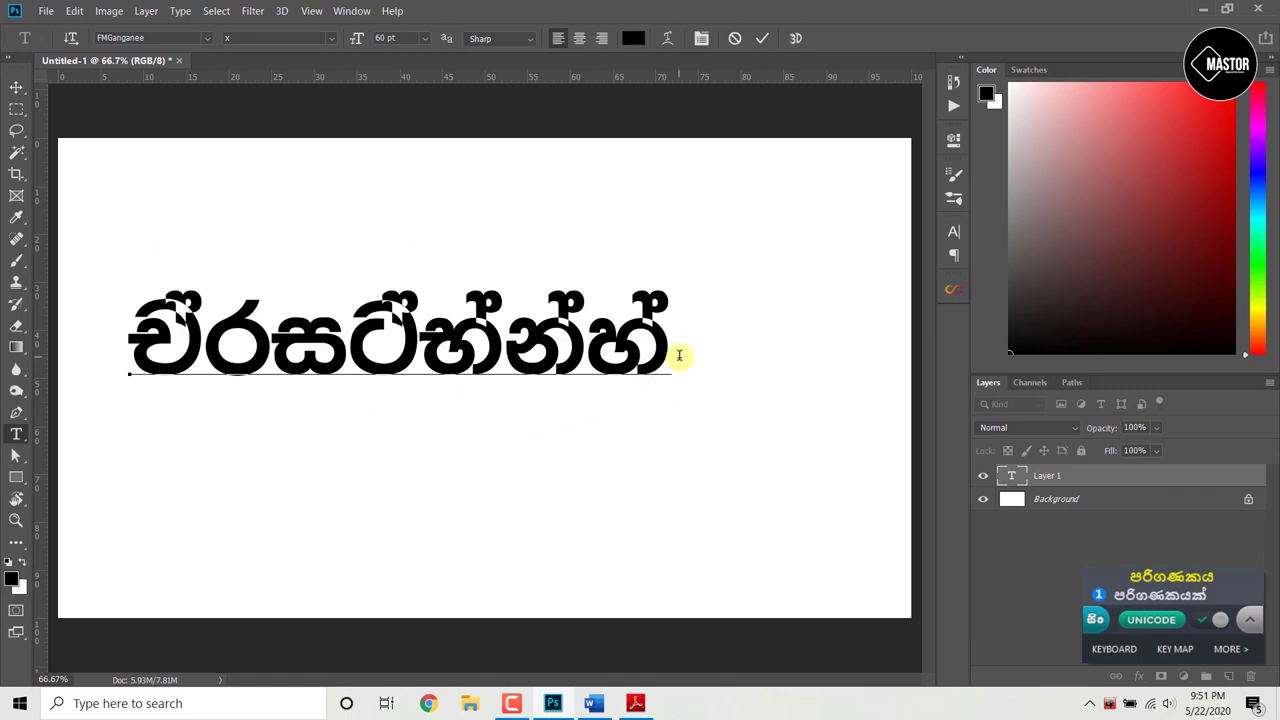
pyautogui.press('Home')
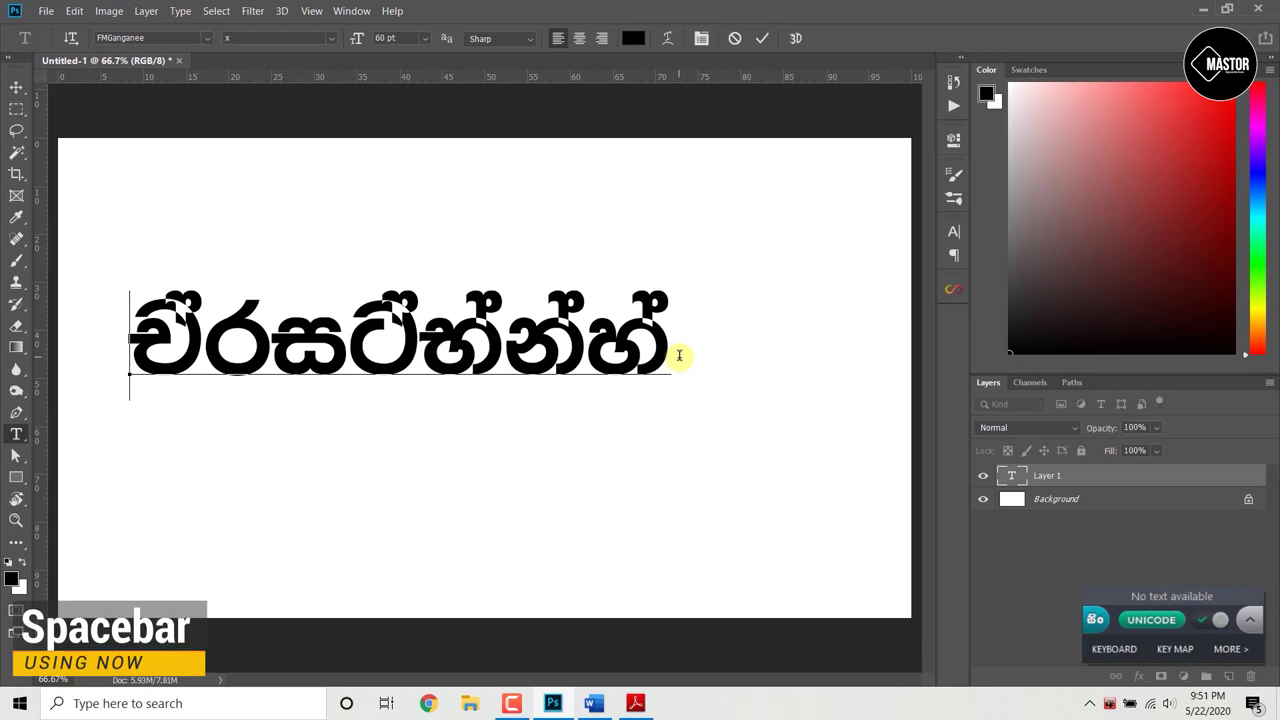
pyautogui.press('space')
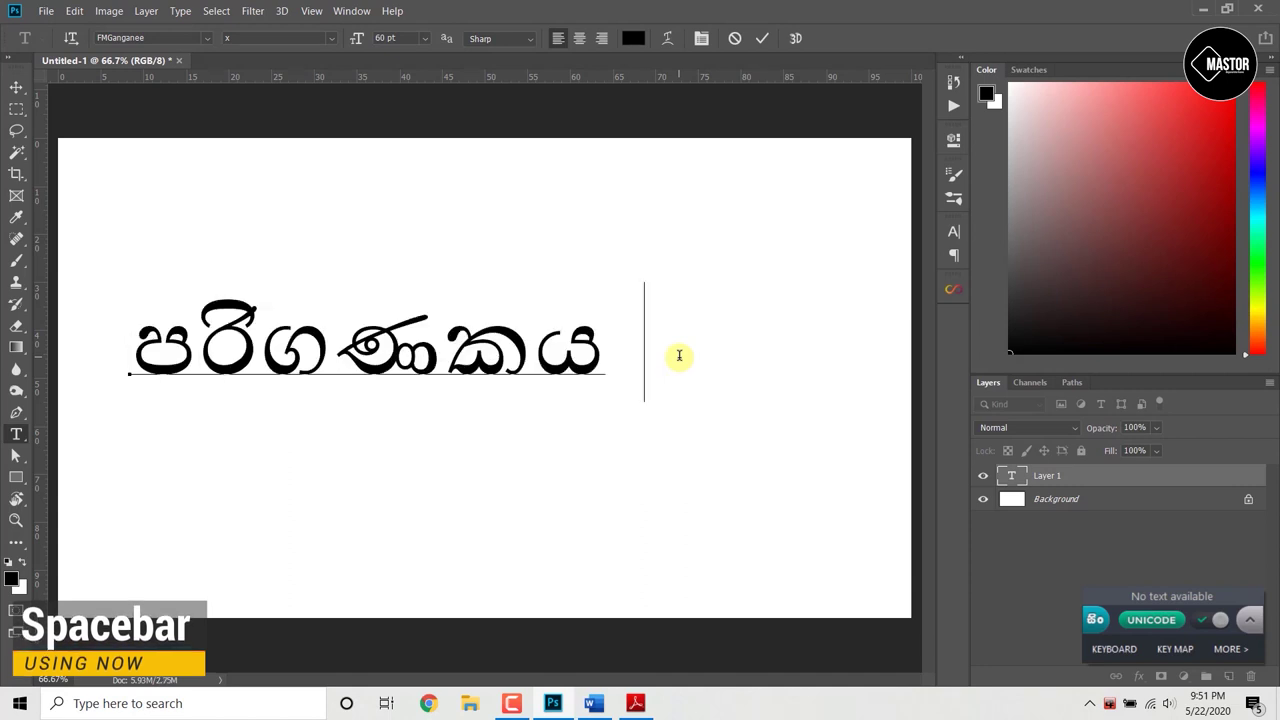
pyautogui.click(571, 371)
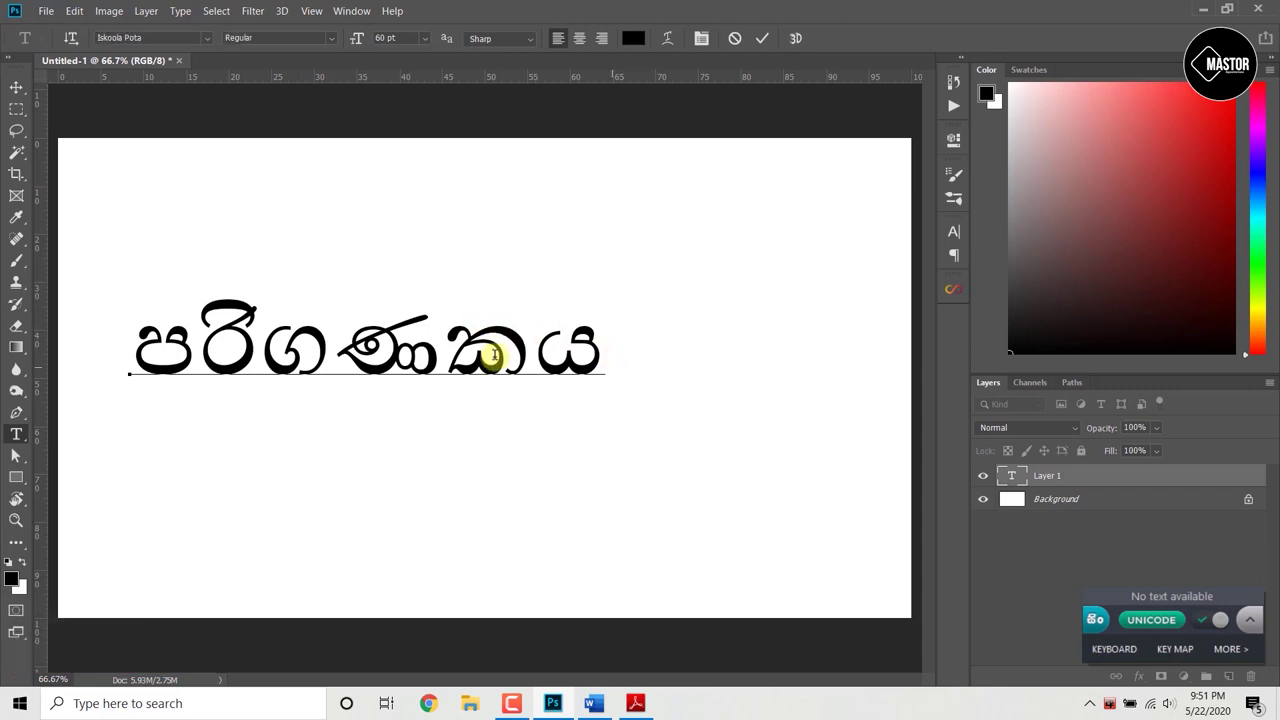
pyautogui.click(99, 40)
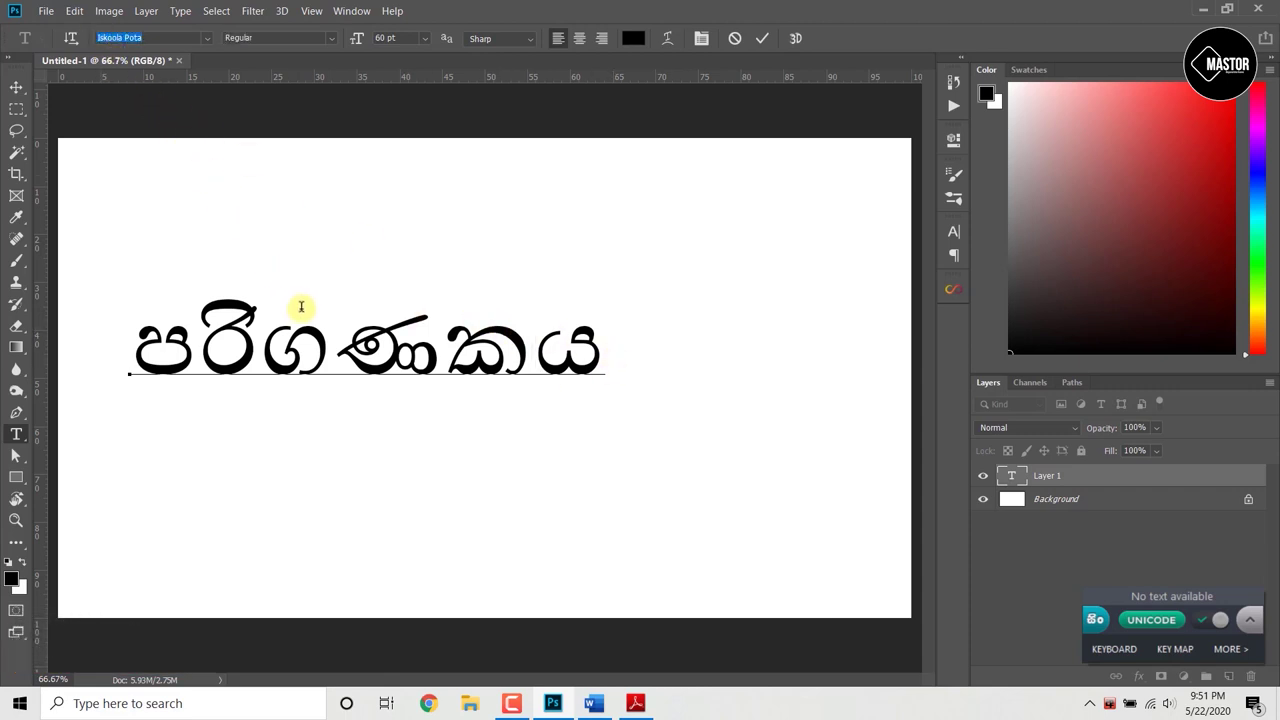
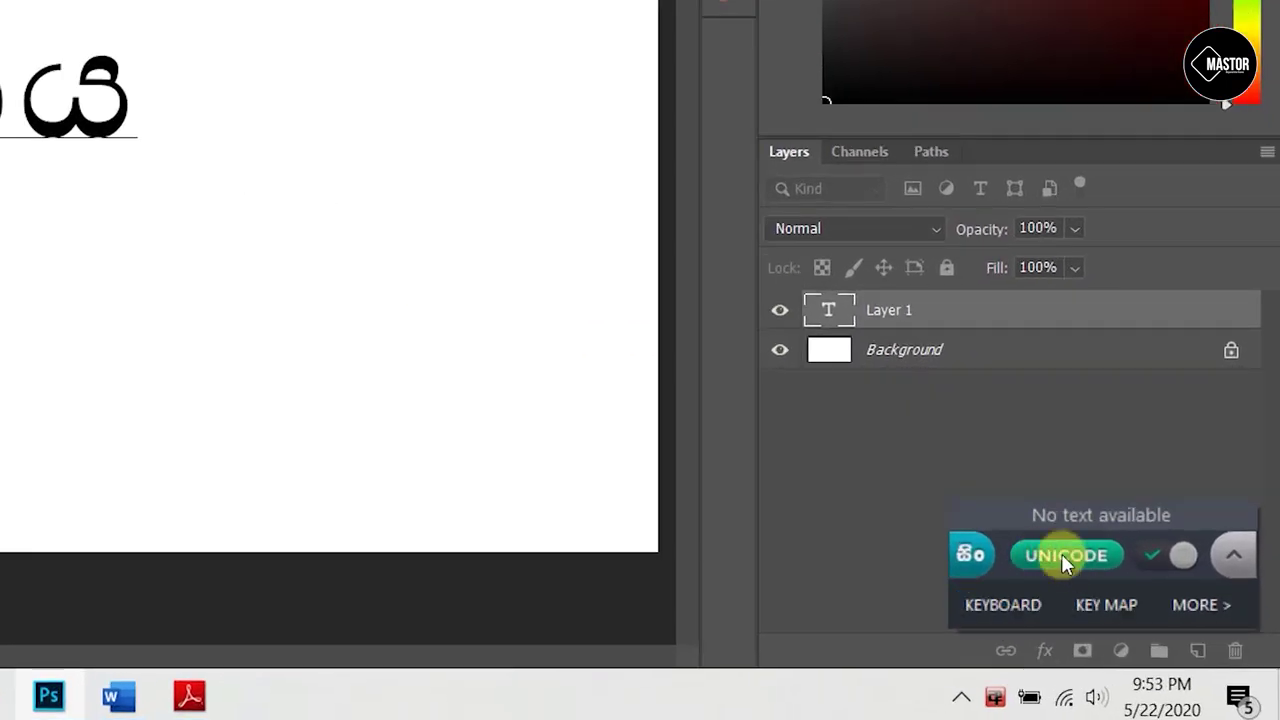
# Step: Switch Pencil to Office mode and move the පරිගණකය text to the upper part of the canvas
pyautogui.click(1043, 566)
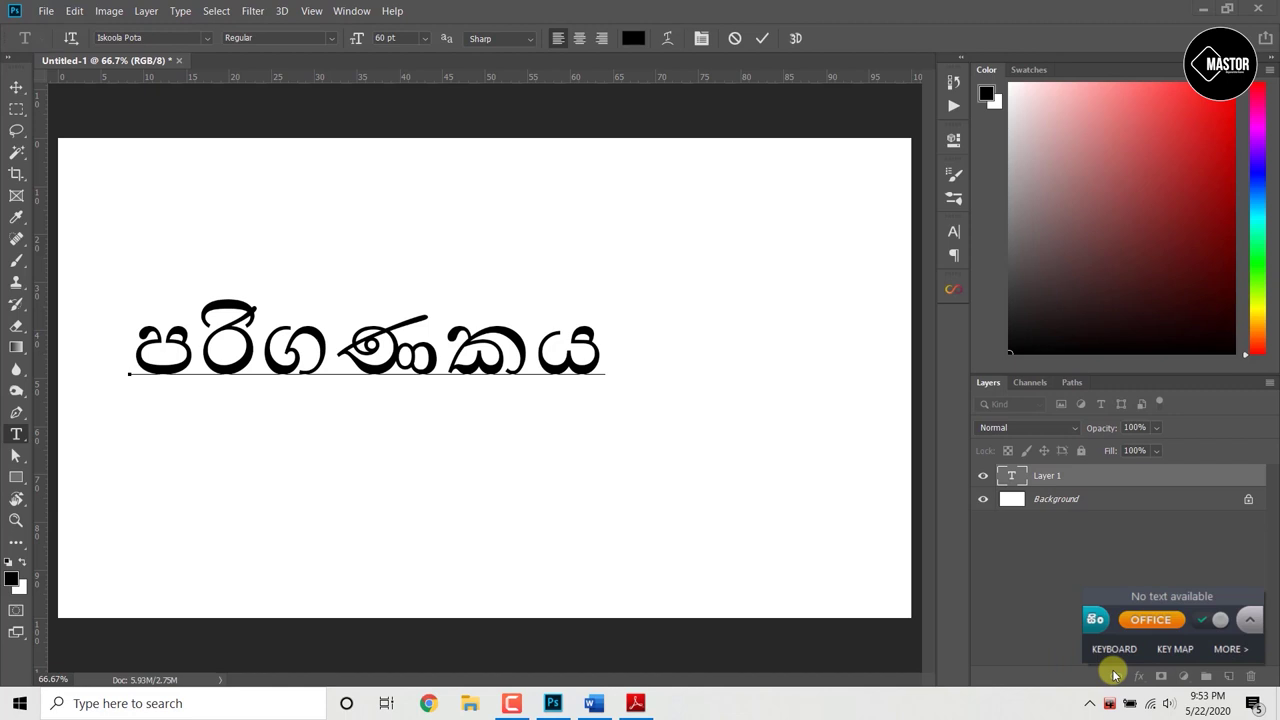
pyautogui.click(16, 87)
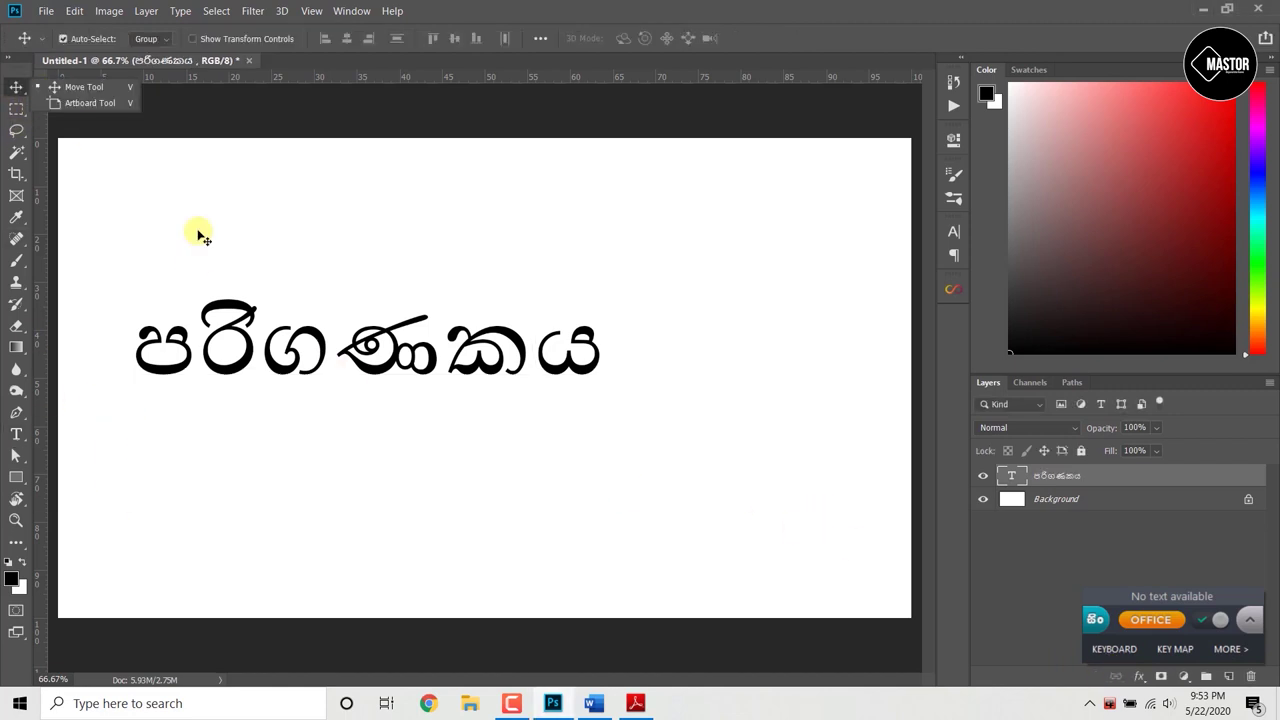
pyautogui.moveTo(297, 266); pyautogui.dragTo(391, 156)
# Step: Start a second text layer below the Unicode word and set its font to FMGanganee
pyautogui.press('t')
pyautogui.click(201, 441)
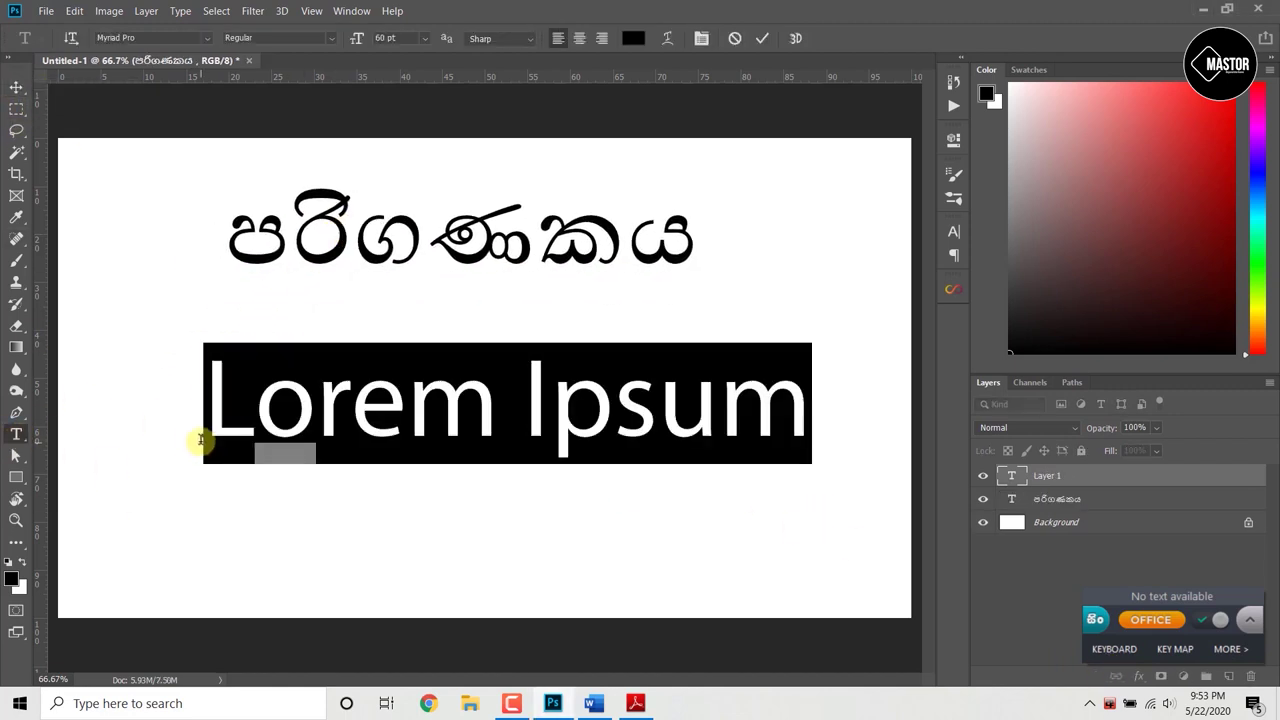
pyautogui.click(206, 38)
pyautogui.scroll(-10, 300, 300)
pyautogui.moveTo(405, 418); pyautogui.dragTo(414, 34)
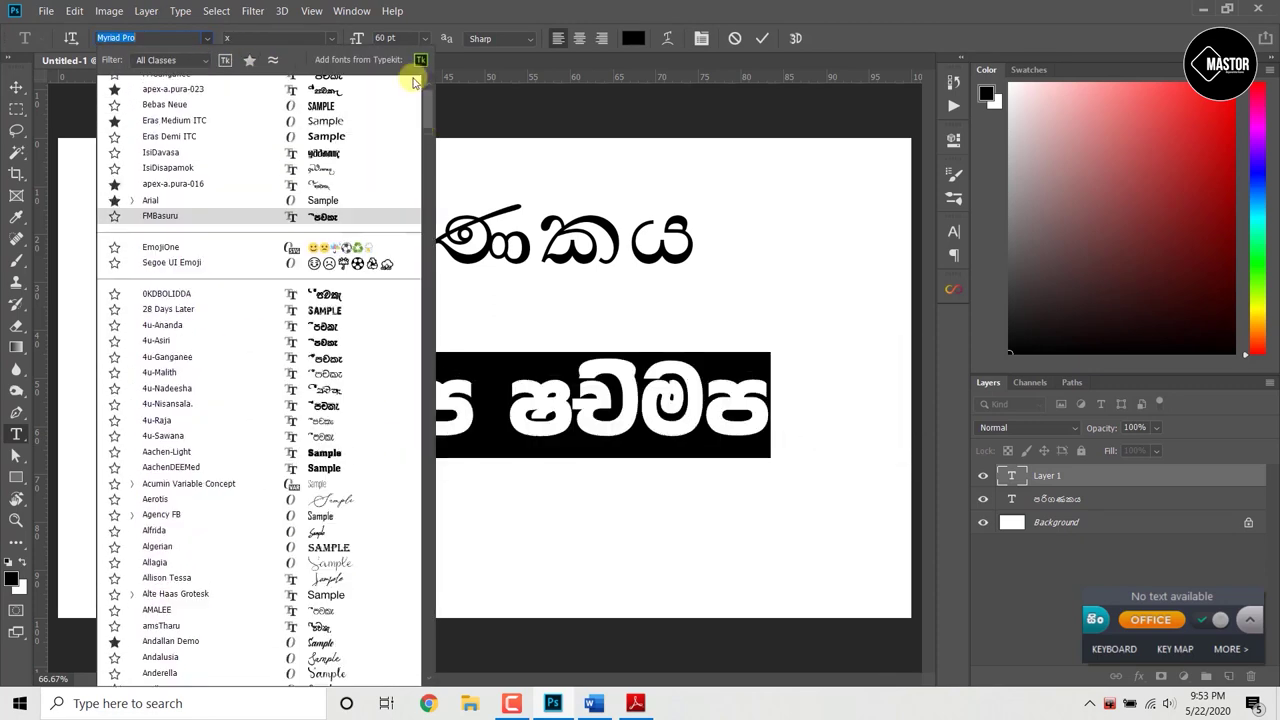
pyautogui.click(250, 55)
# Step: Enter parigaNakaya through Pencil to form පරිගණකය in the FM font, and move the word to the right
pyautogui.write('pari')
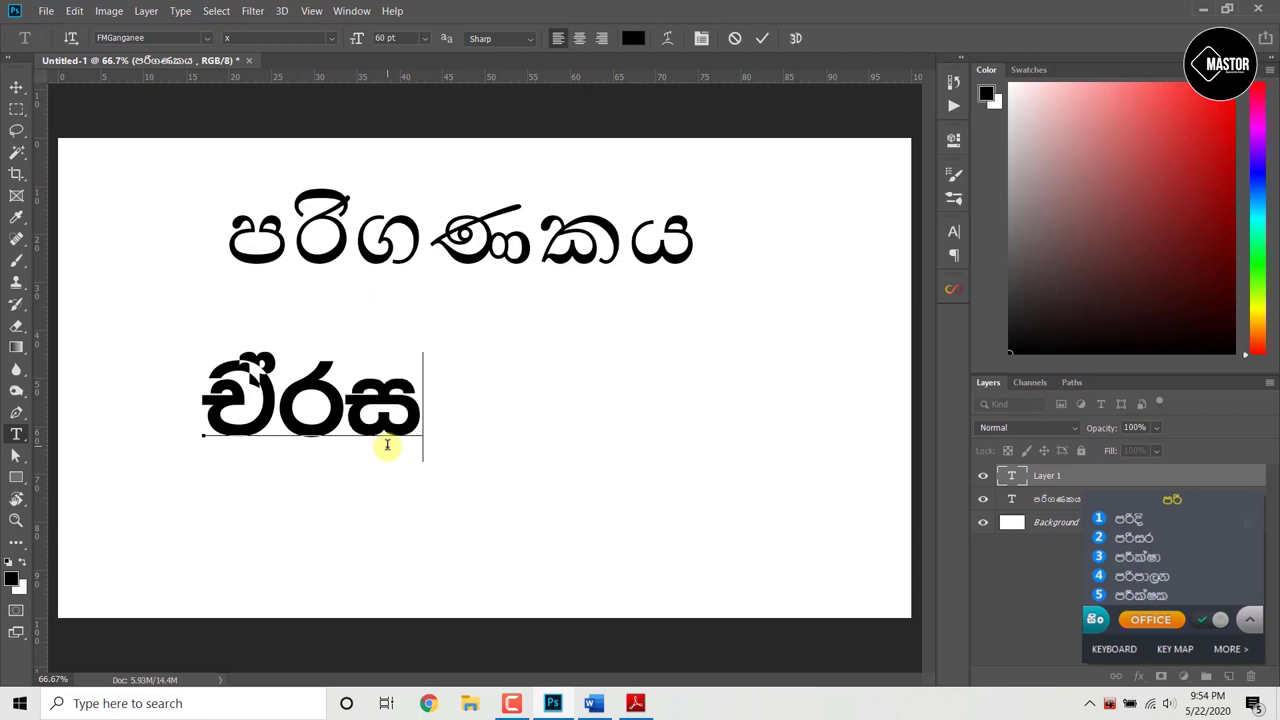
pyautogui.write('gah')
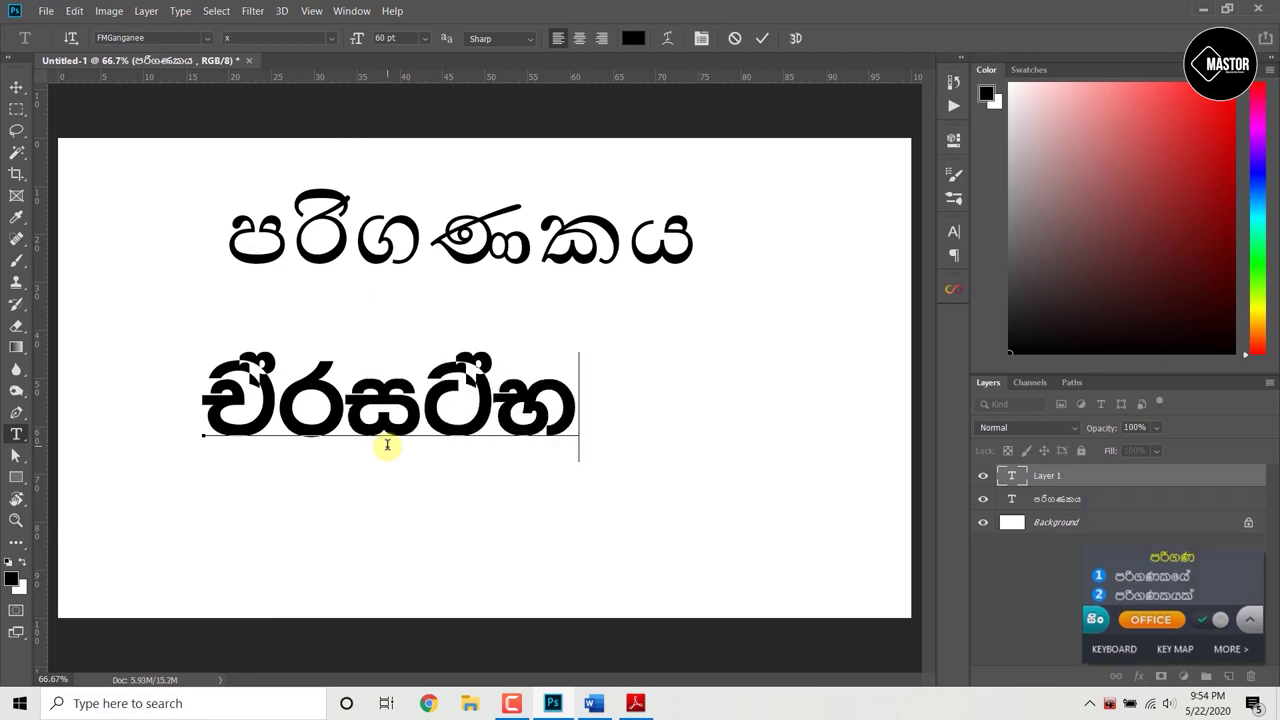
pyautogui.write('al')
pyautogui.press('BackSpace')
pyautogui.write('kaya')
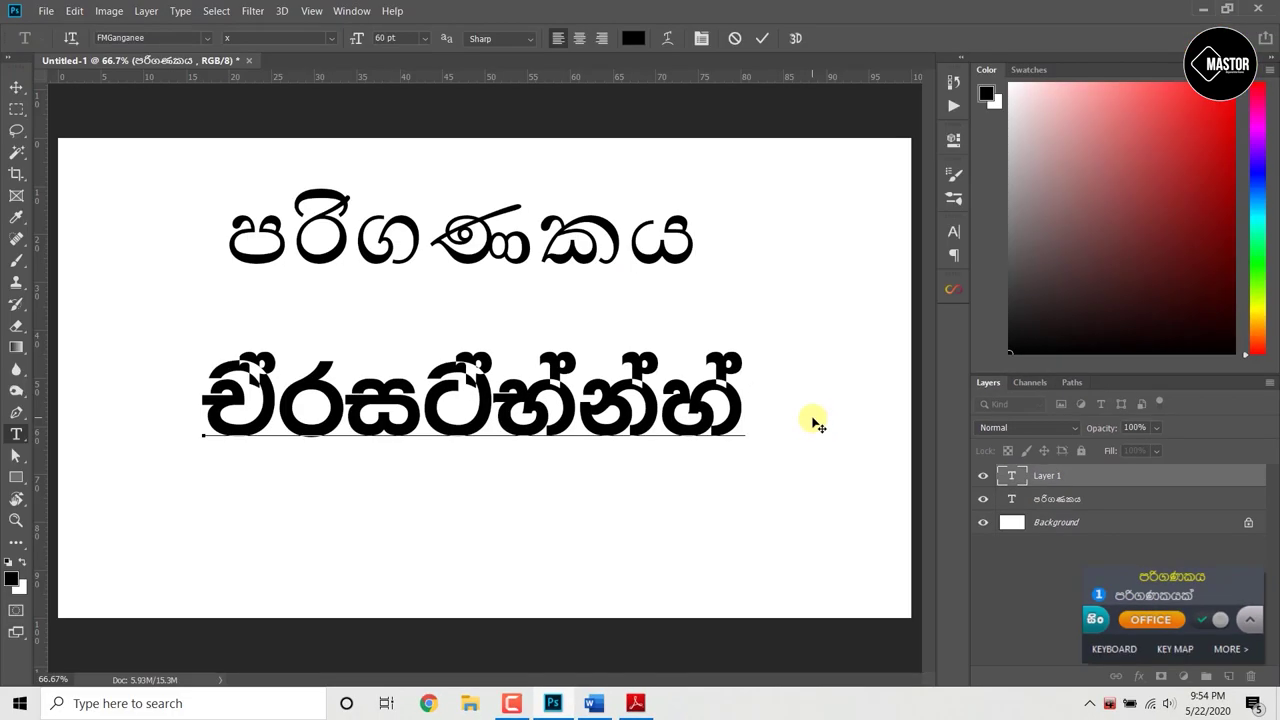
pyautogui.press('space')
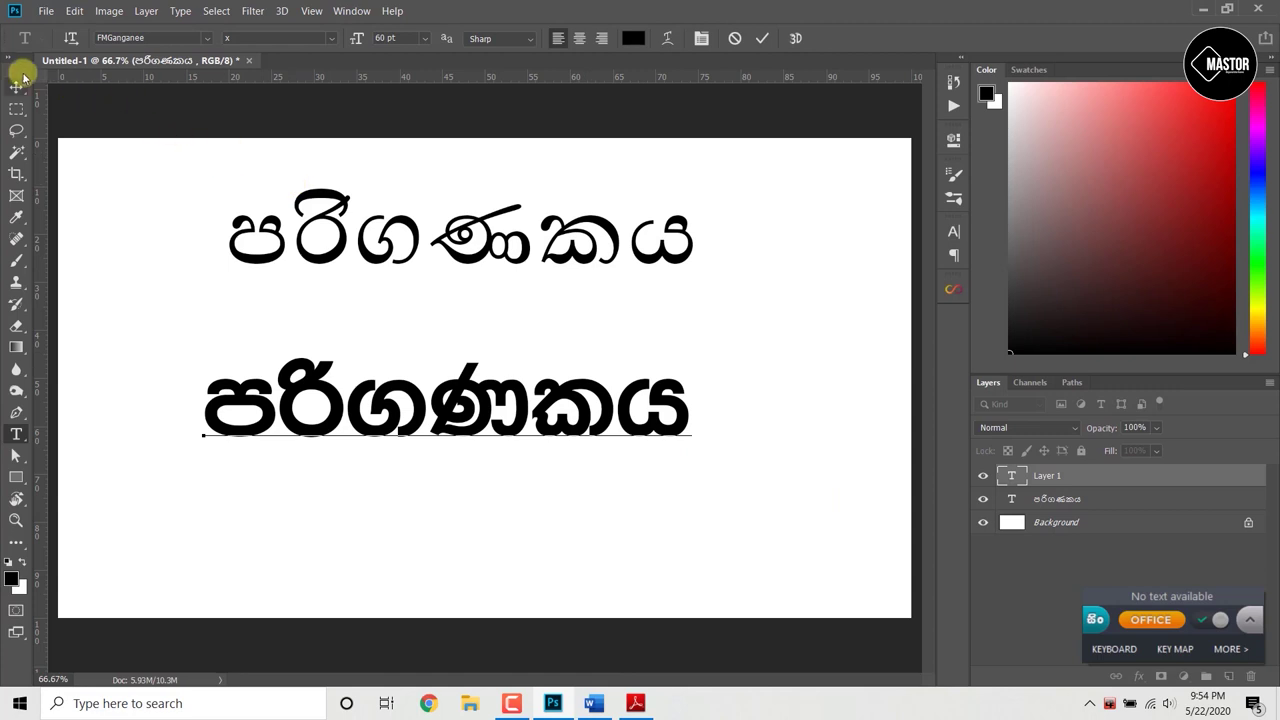
pyautogui.click(17, 86)
pyautogui.moveTo(323, 392); pyautogui.dragTo(527, 366)
# Step: Try the apex-a.pura-023 font on the lower පරිගණකය text, and set its font to 4u-Ananda
pyautogui.press('t')
pyautogui.click(207, 38)
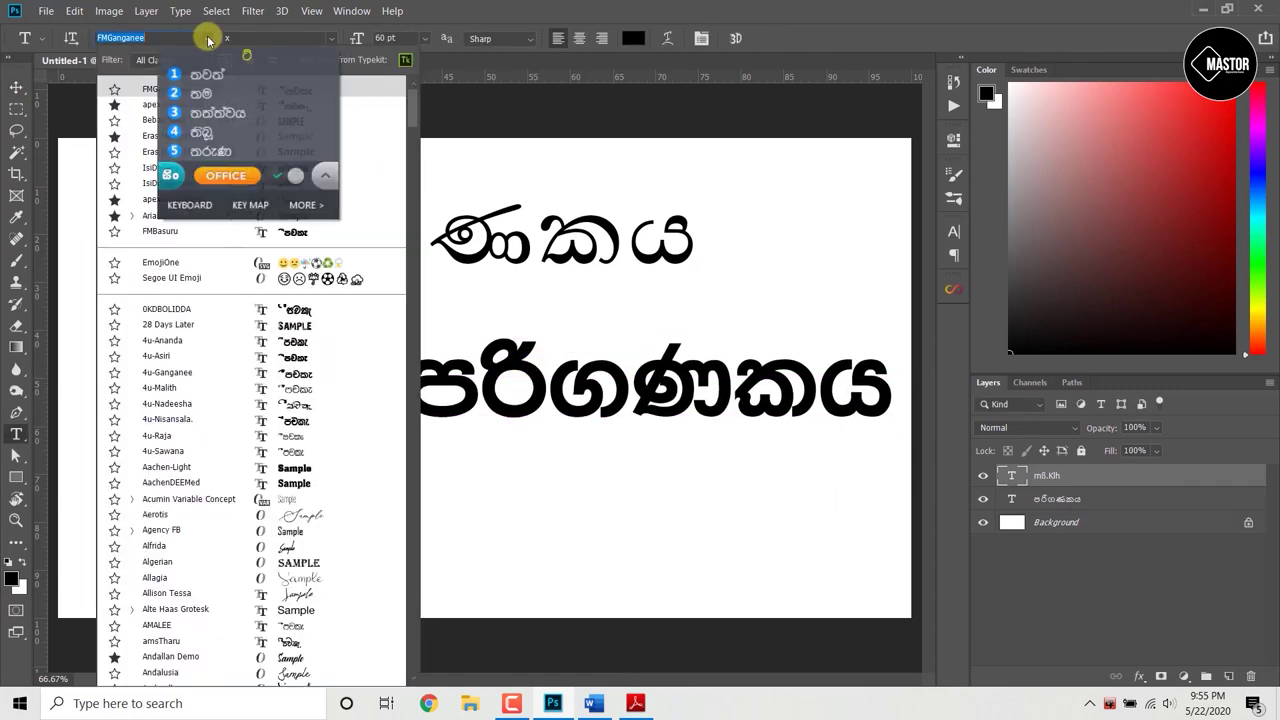
pyautogui.click(360, 104)
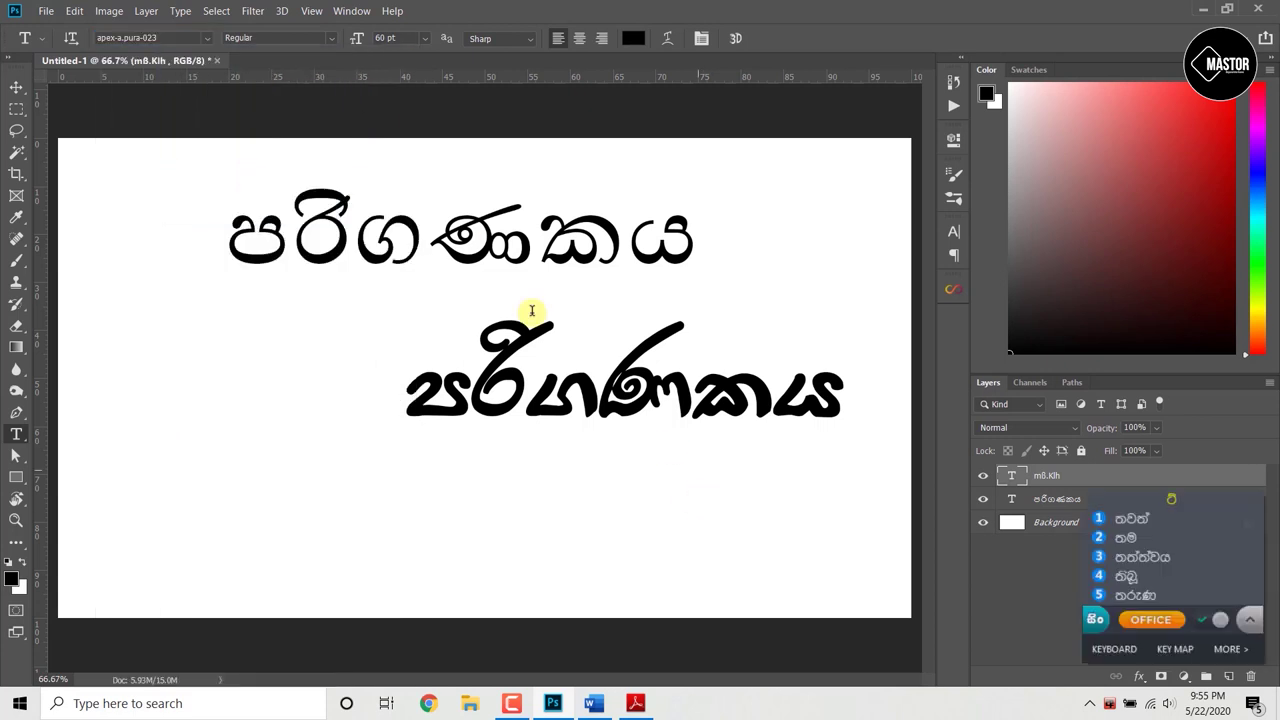
pyautogui.click(209, 38)
pyautogui.click(307, 338)
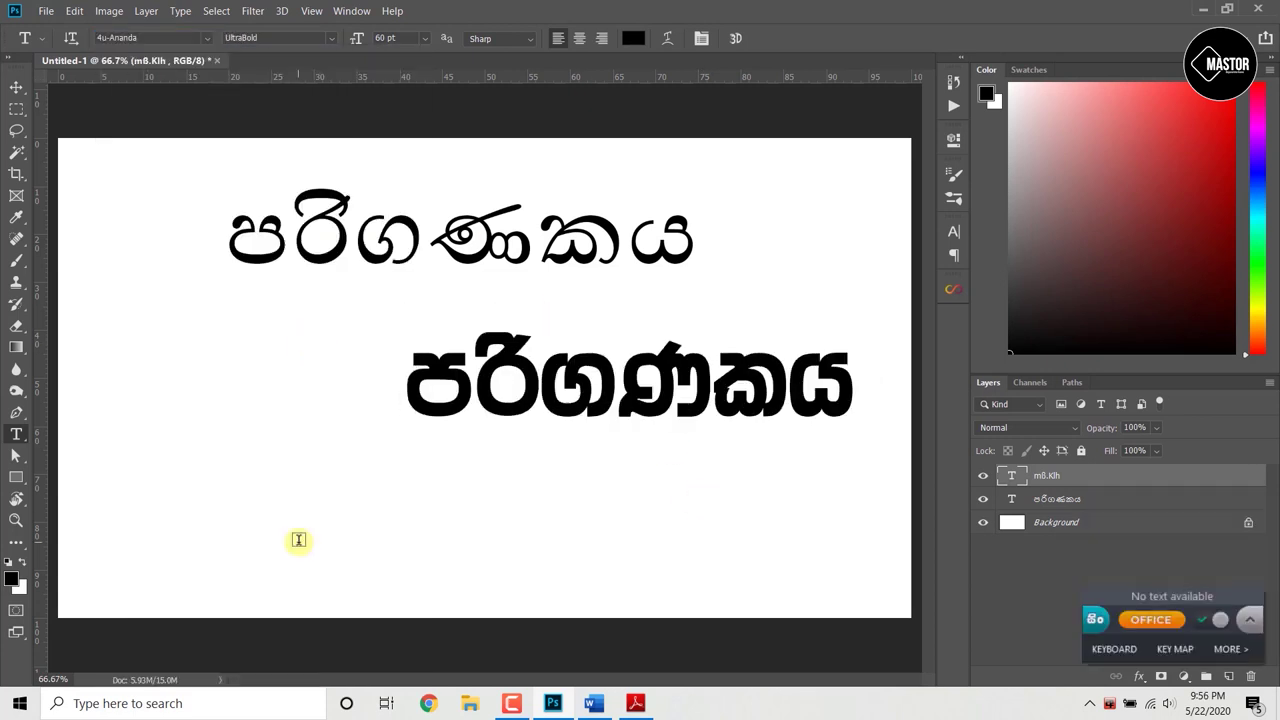
# Step: Add a third text layer near the canvas bottom, entering පන්ස through Pencil and accepting its second suggestion, පන්සලට
pyautogui.click(253, 527)
pyautogui.write('චබ්')
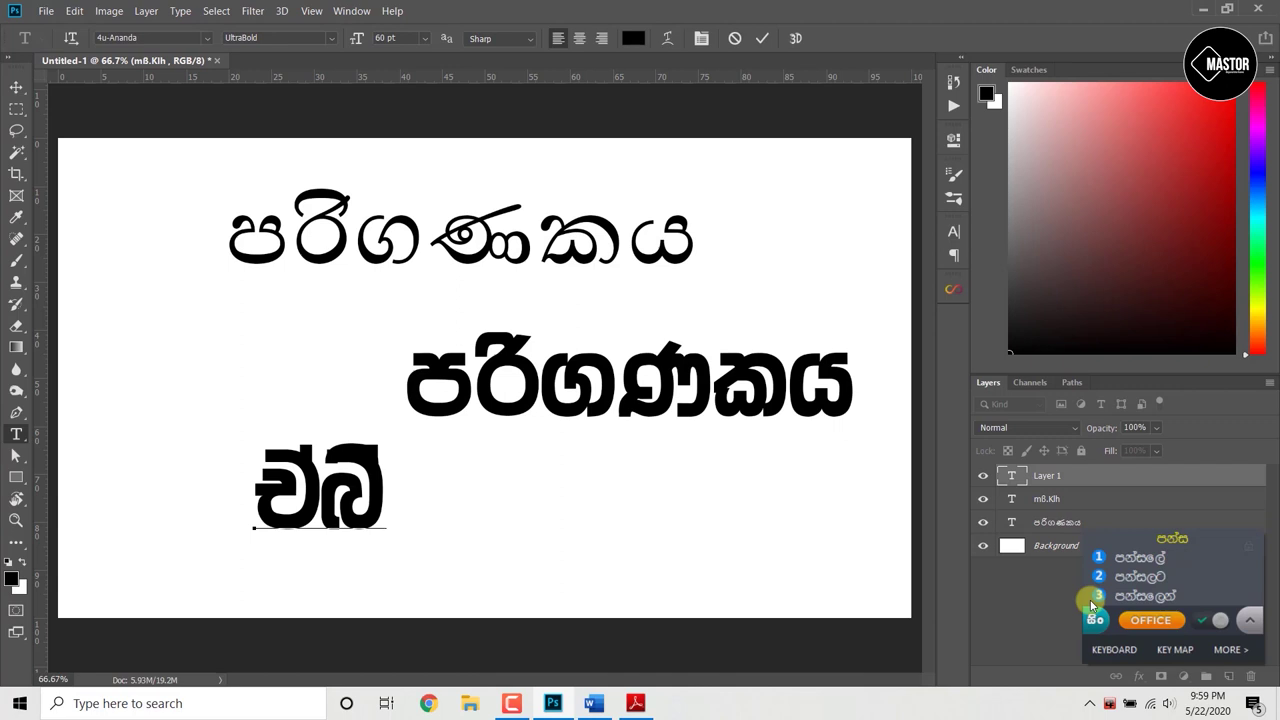
pyautogui.press('2')
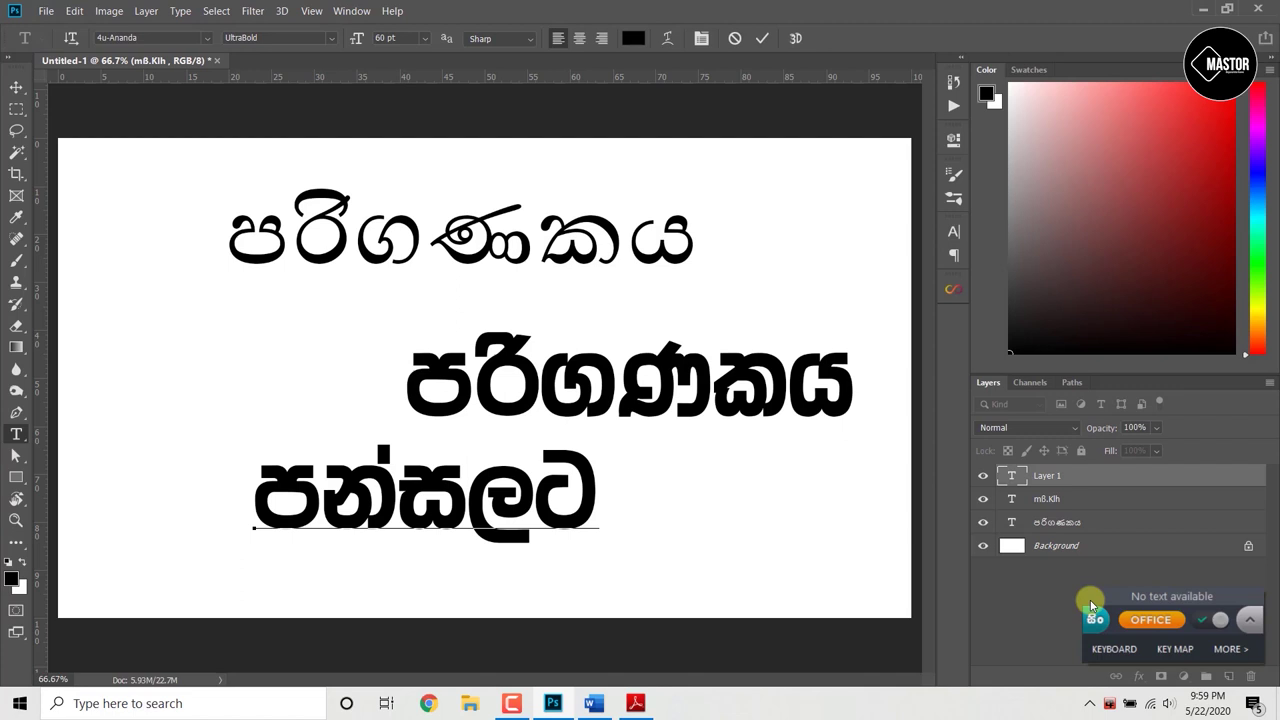
pyautogui.hotkey('ctrl', 'Return')
pyautogui.press('v')
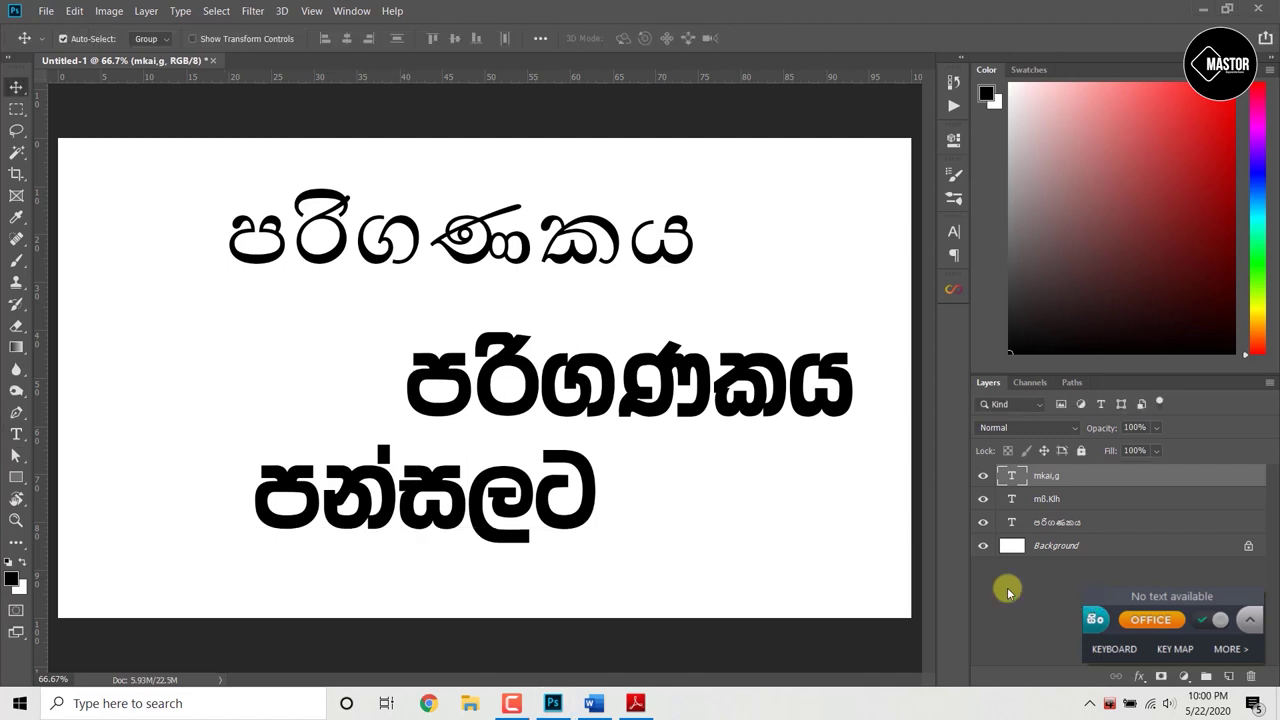
# Step: Compose සරල with Pencil's virtual keyboard and insert it into a new text layer at the canvas's left, below the upper word
pyautogui.click(1112, 650)
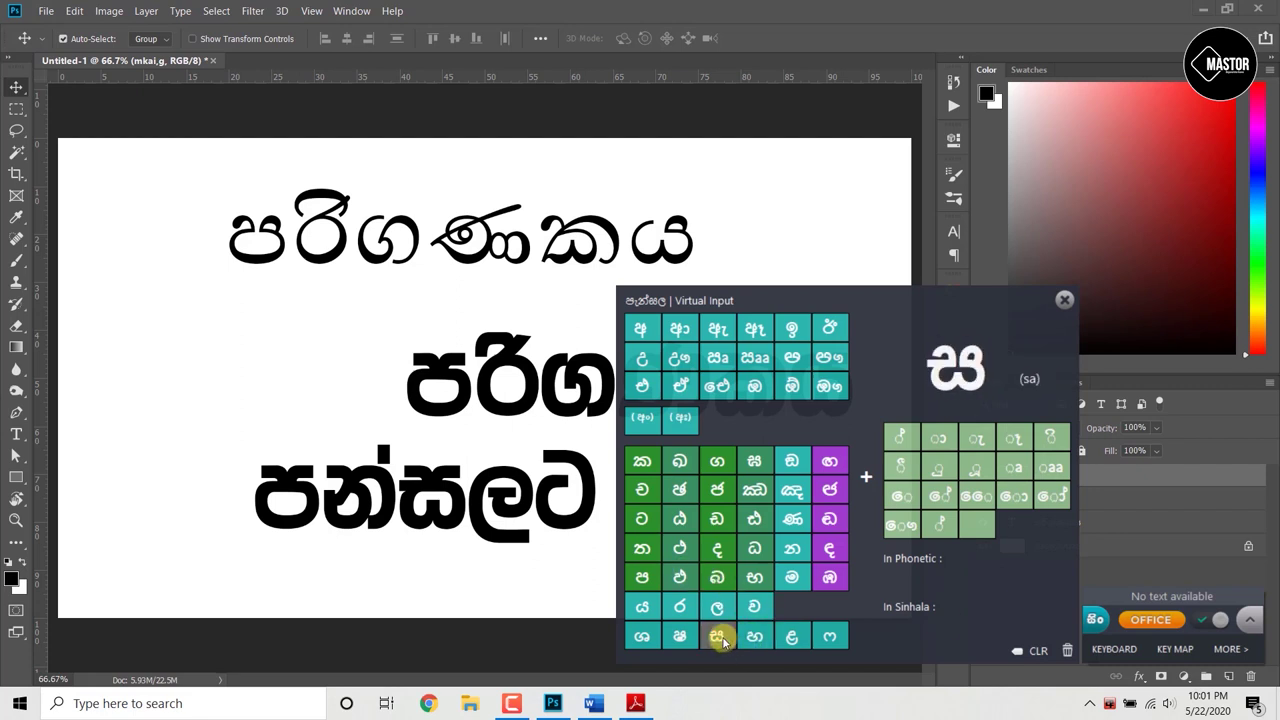
pyautogui.click(720, 637)
pyautogui.click(679, 607)
pyautogui.click(716, 607)
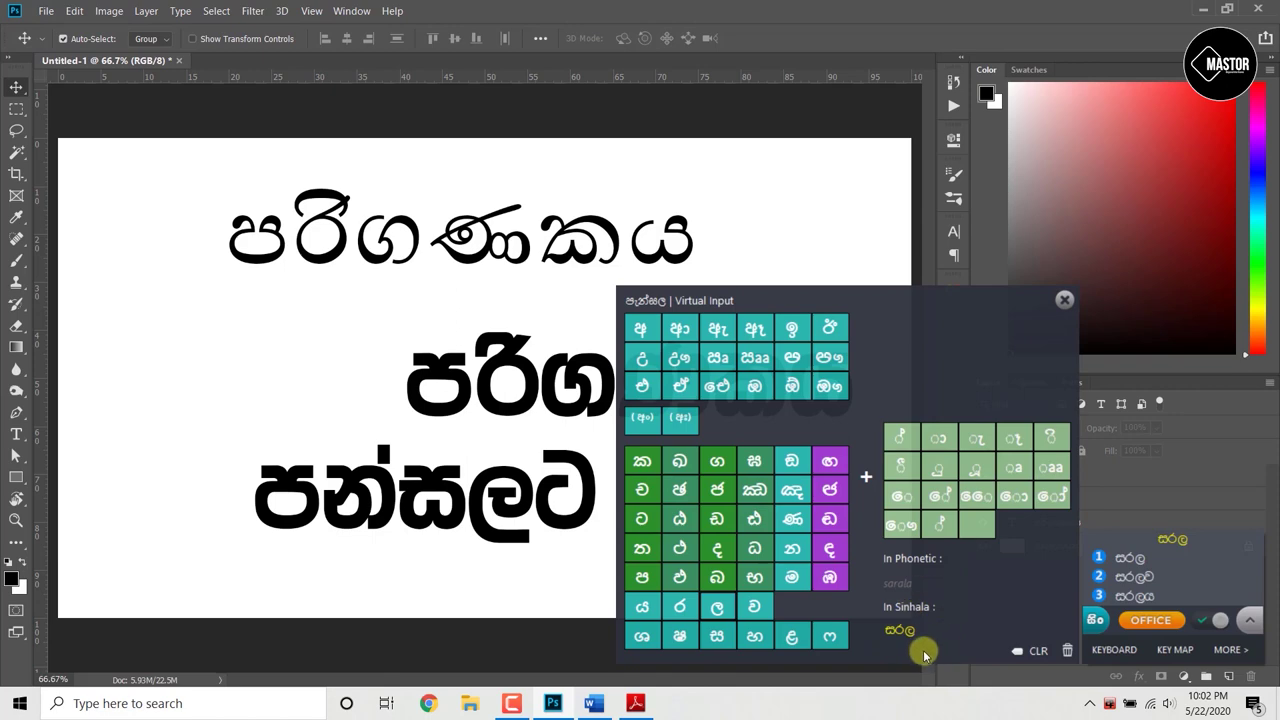
pyautogui.click(37, 436)
pyautogui.click(157, 350)
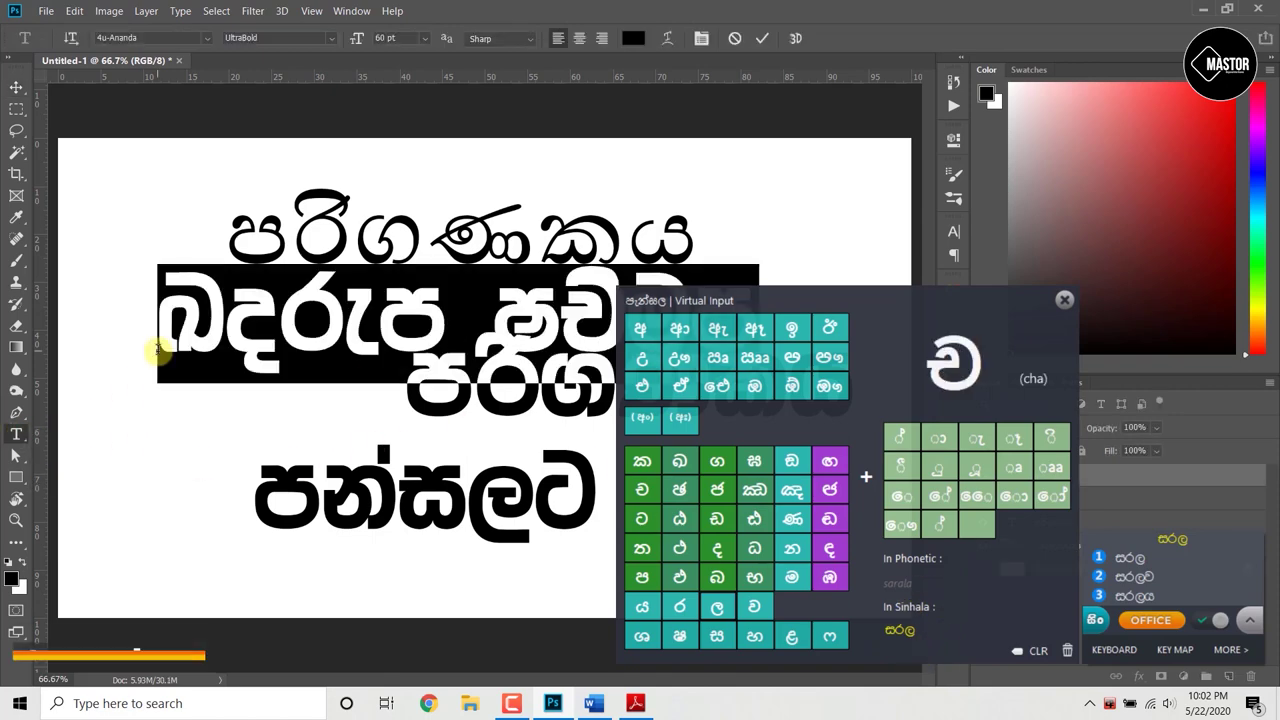
pyautogui.press('space')
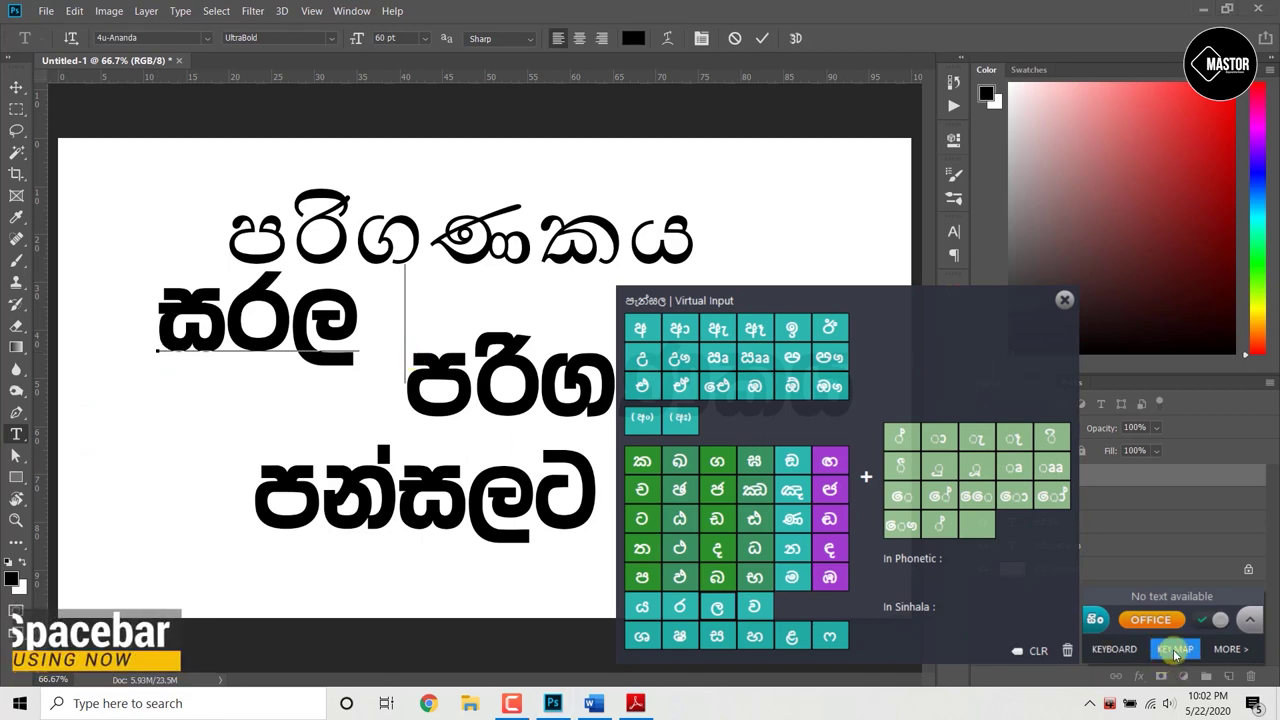
# Step: Look through Pencil's key map, close it, and check the additional options
pyautogui.click(1175, 651)
pyautogui.moveTo(1241, 455); pyautogui.dragTo(1240, 490)
pyautogui.click(1168, 596)
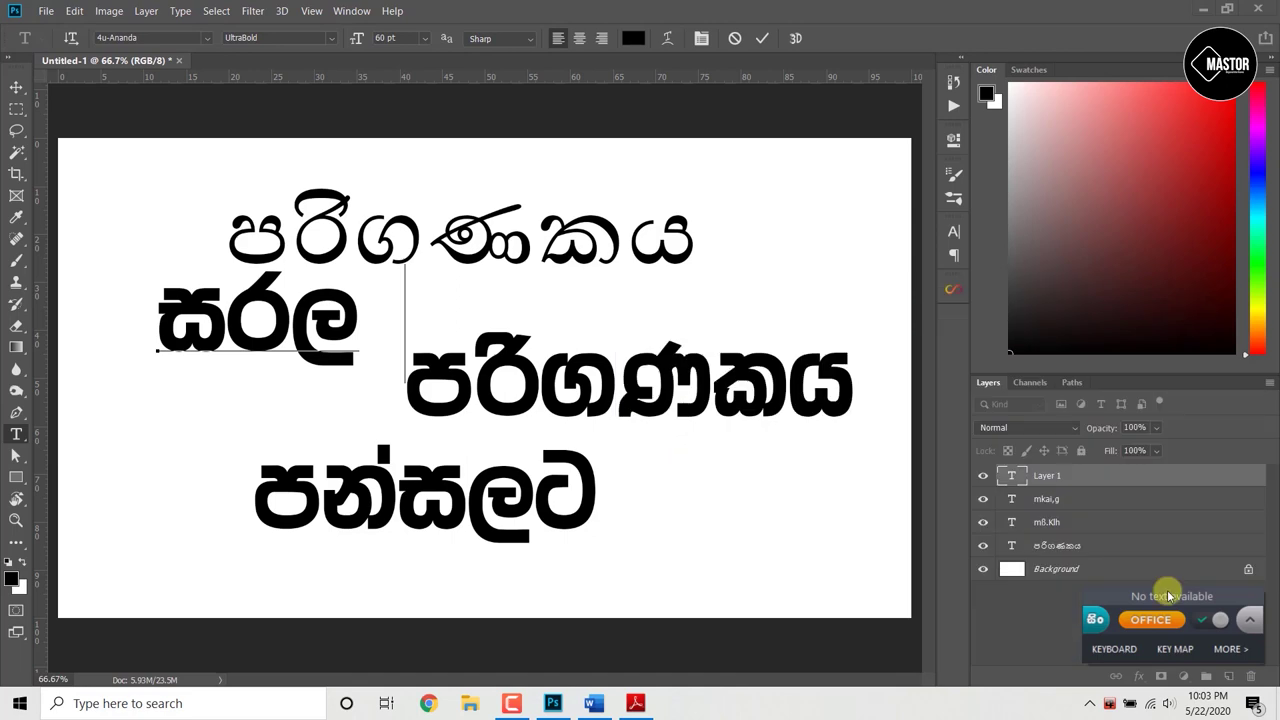
pyautogui.click(1238, 650)
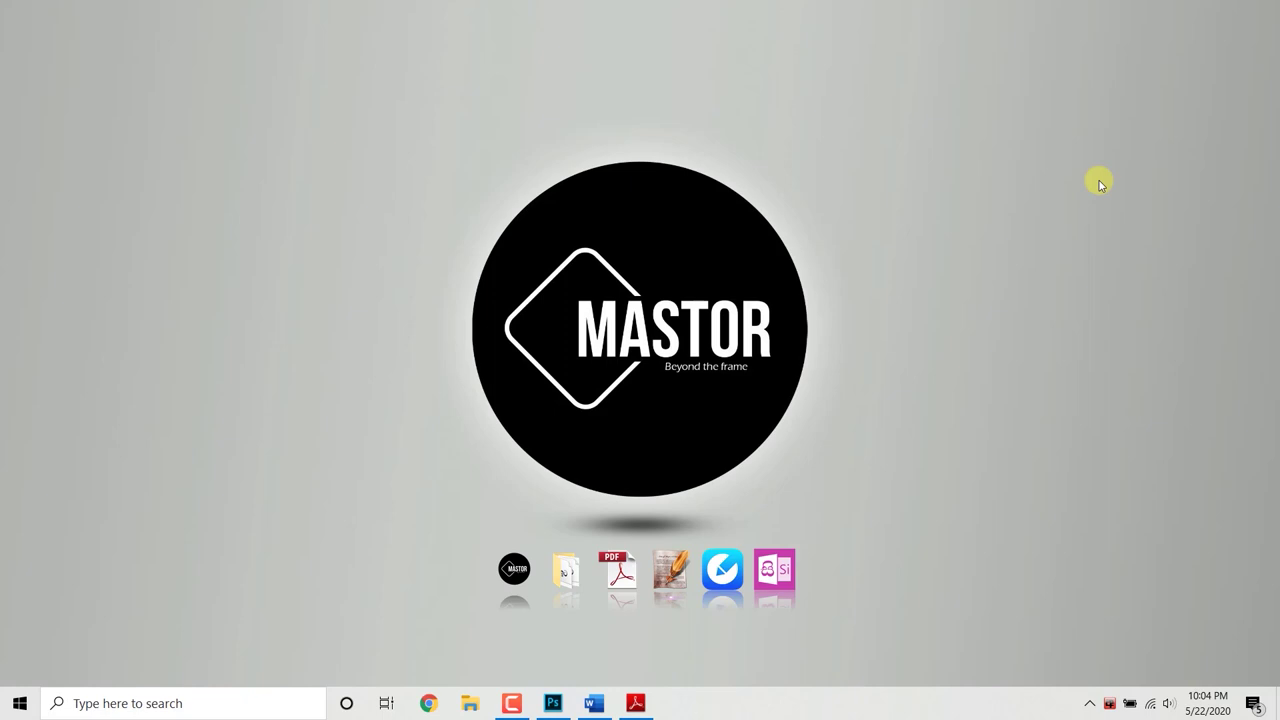
# Step: Switch to Chrome, search for helakuru, and open the Helakuru - Digital Sinhala Keyboard website
pyautogui.click(428, 703)
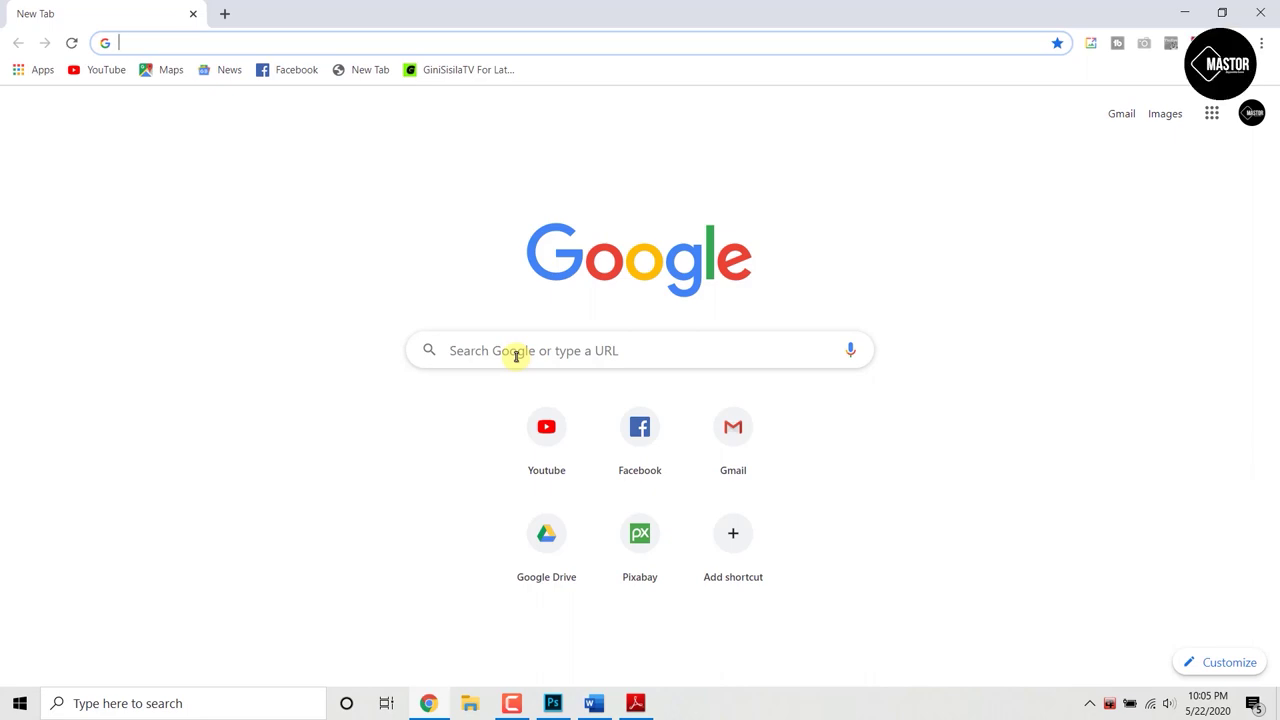
pyautogui.write('helakuru')
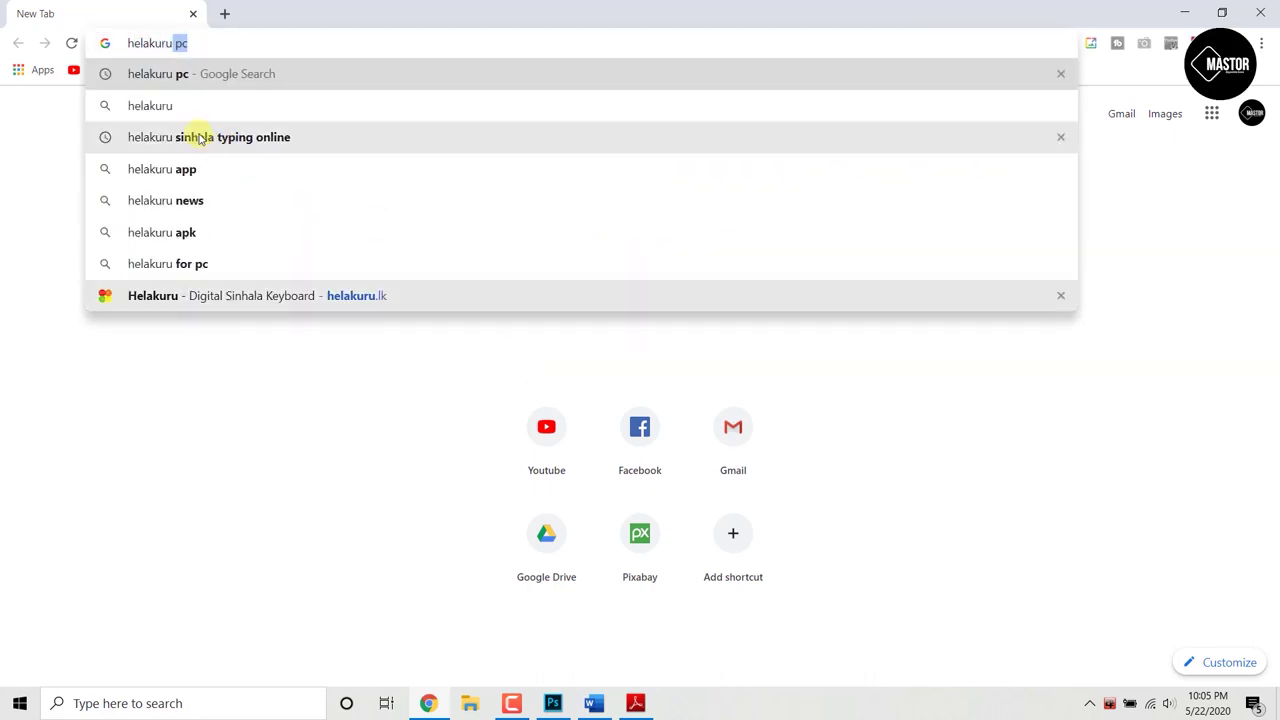
pyautogui.click(191, 107)
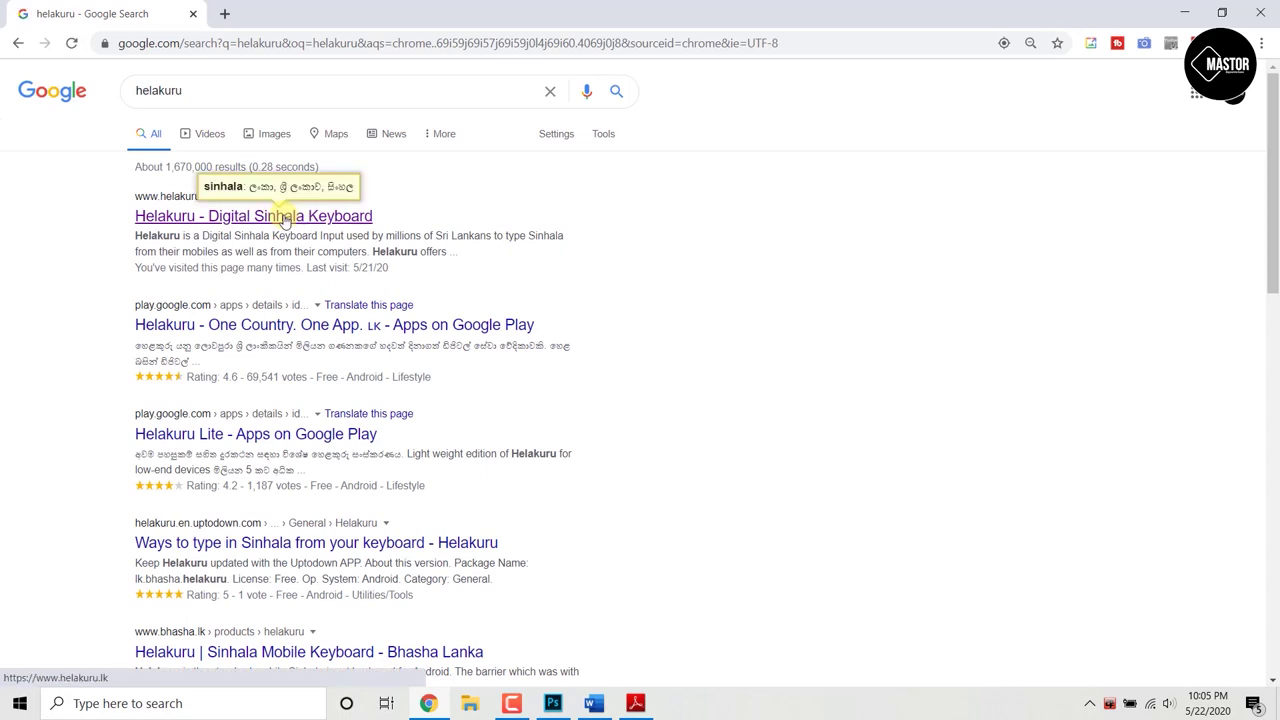
pyautogui.click(283, 217)
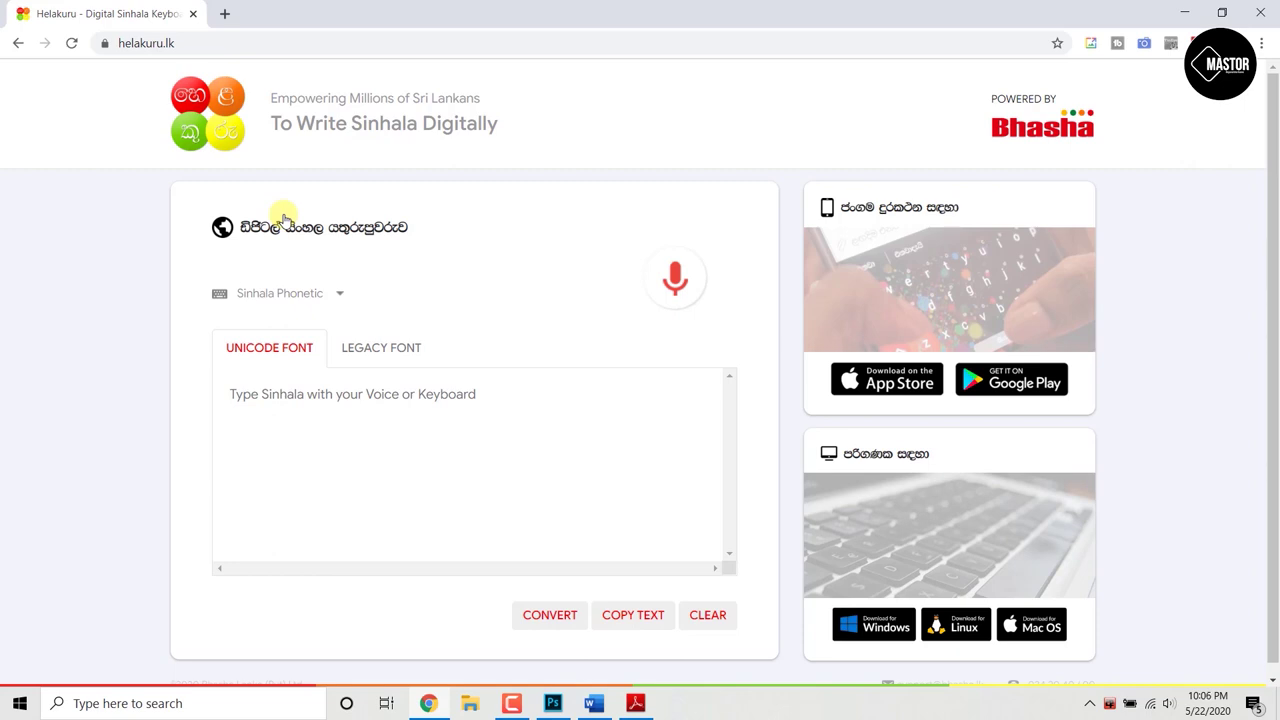
# Step: Enter පරිගණකය phonetically as Unicode text in Helakuru, convert it to the legacy font, and copy the converted text
pyautogui.click(298, 414)
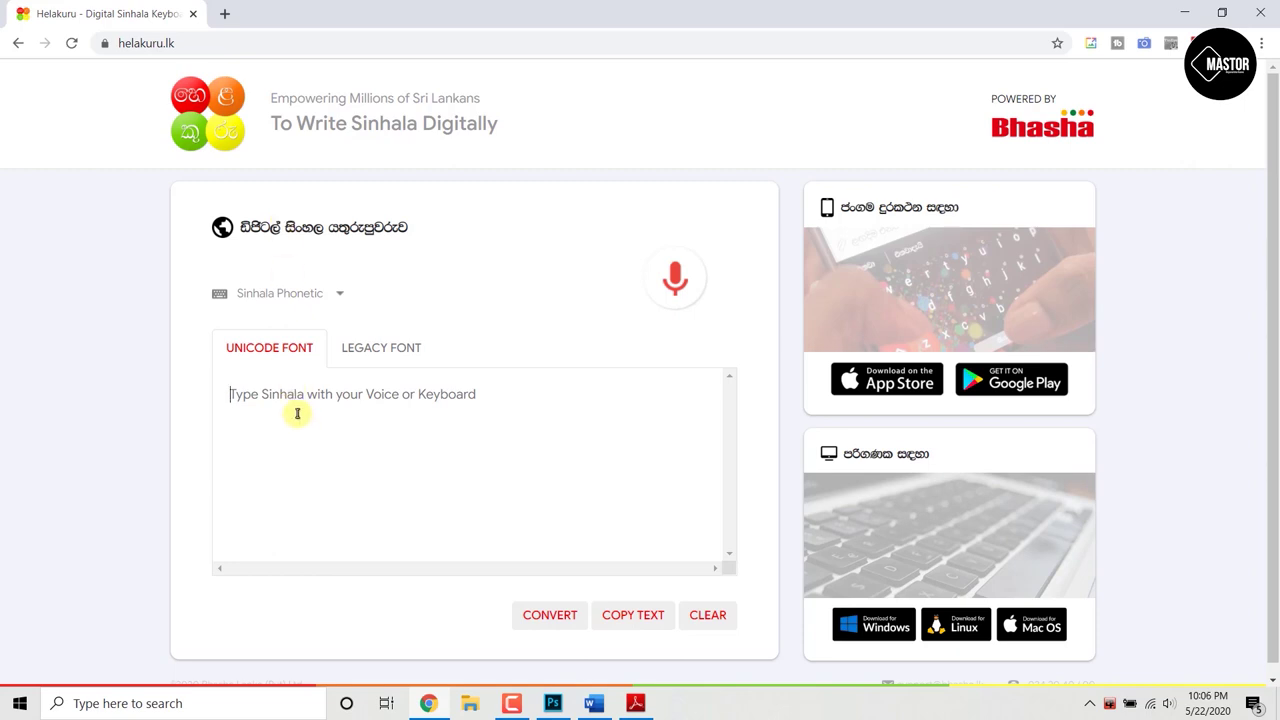
pyautogui.write('aagaNakaya')
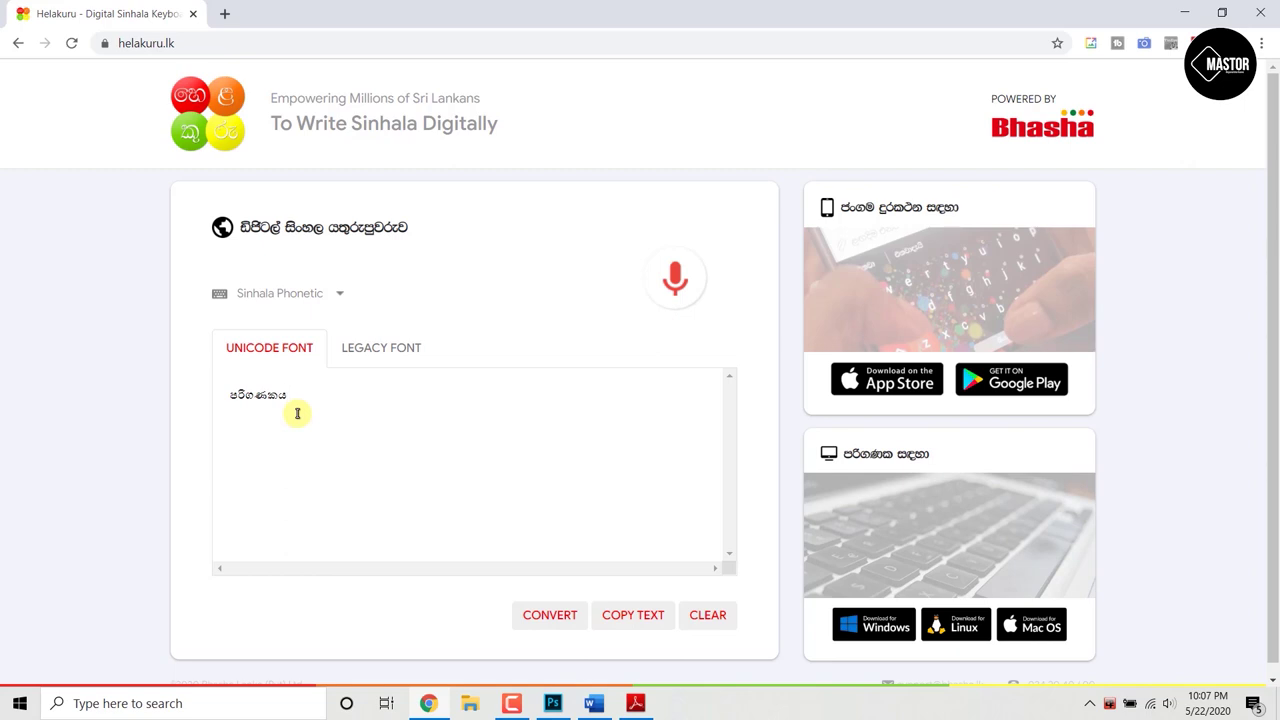
pyautogui.doubleClick(250, 395)
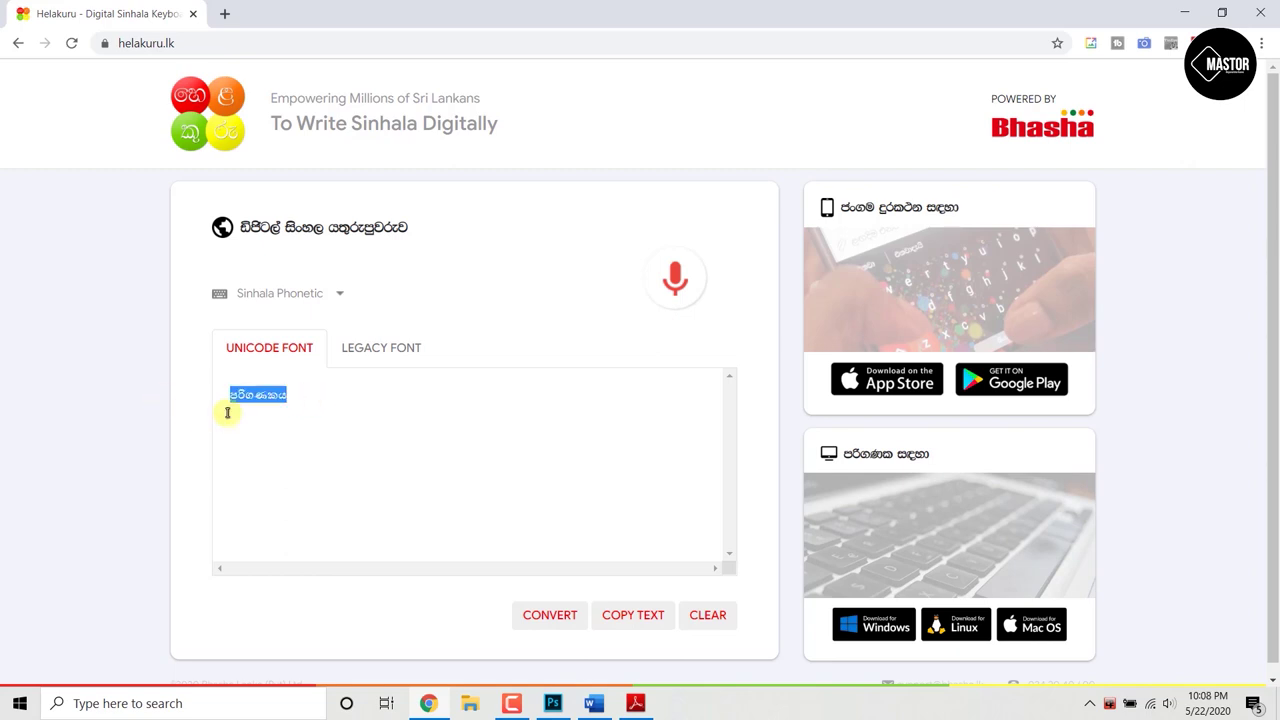
pyautogui.click(280, 422)
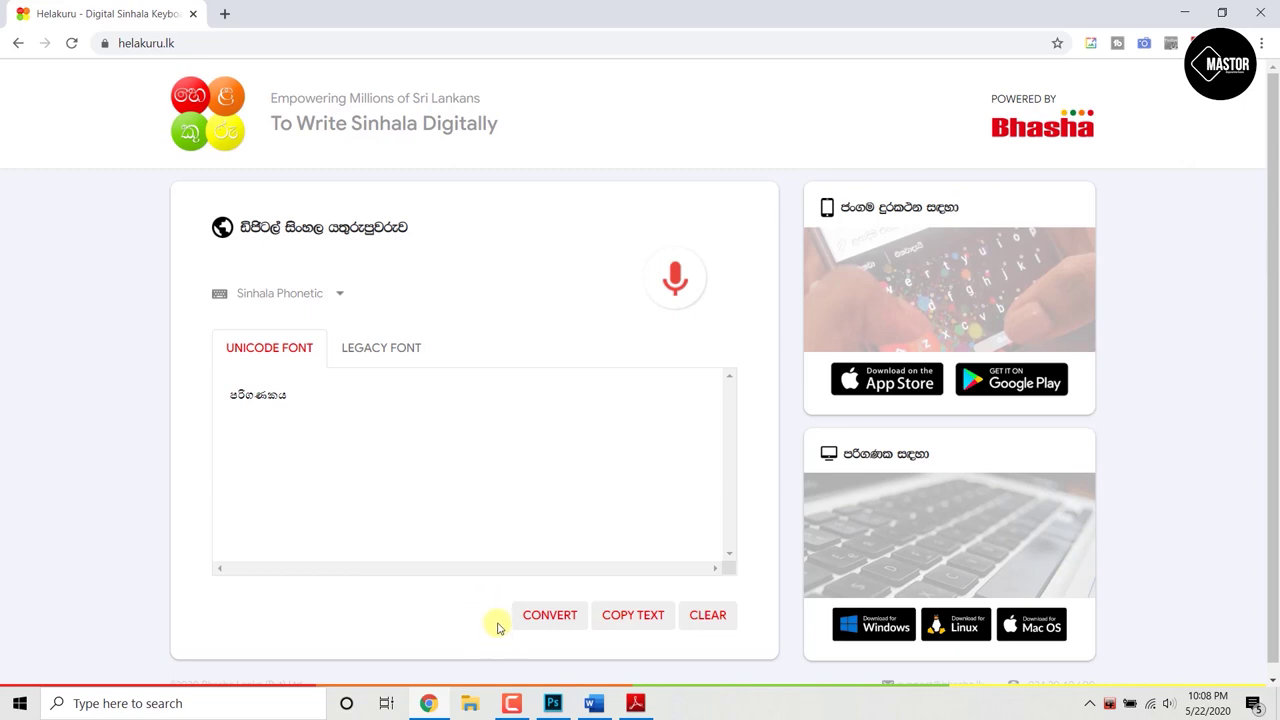
pyautogui.doubleClick(543, 616)
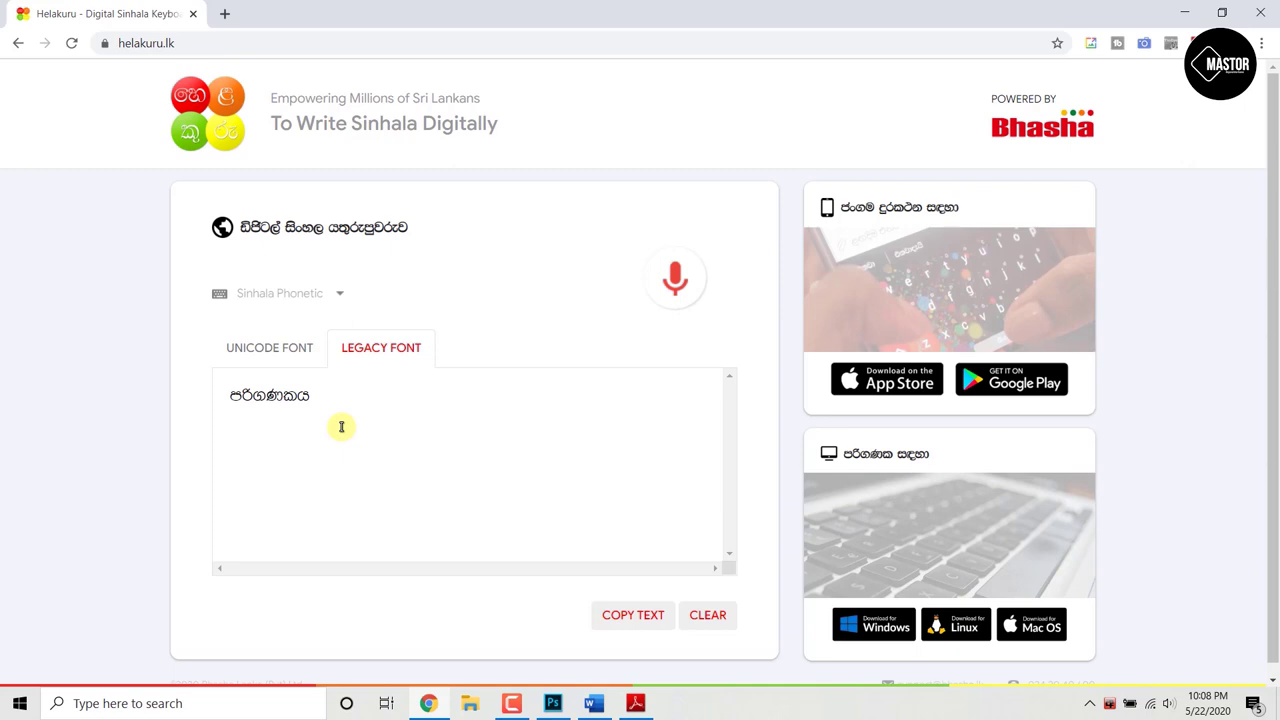
pyautogui.click(636, 616)
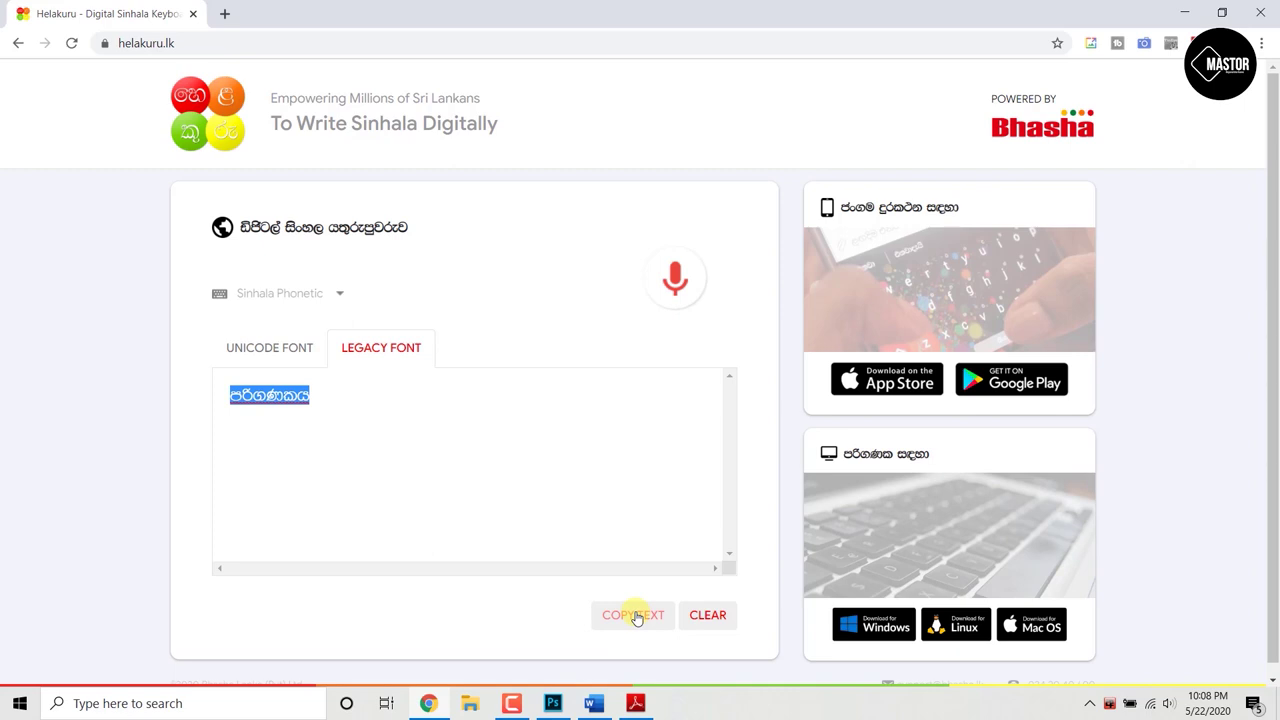
# Step: Switch to Photoshop, paste the copied legacy-font text into a new text layer on the blank canvas, and commit it
pyautogui.click(552, 703)
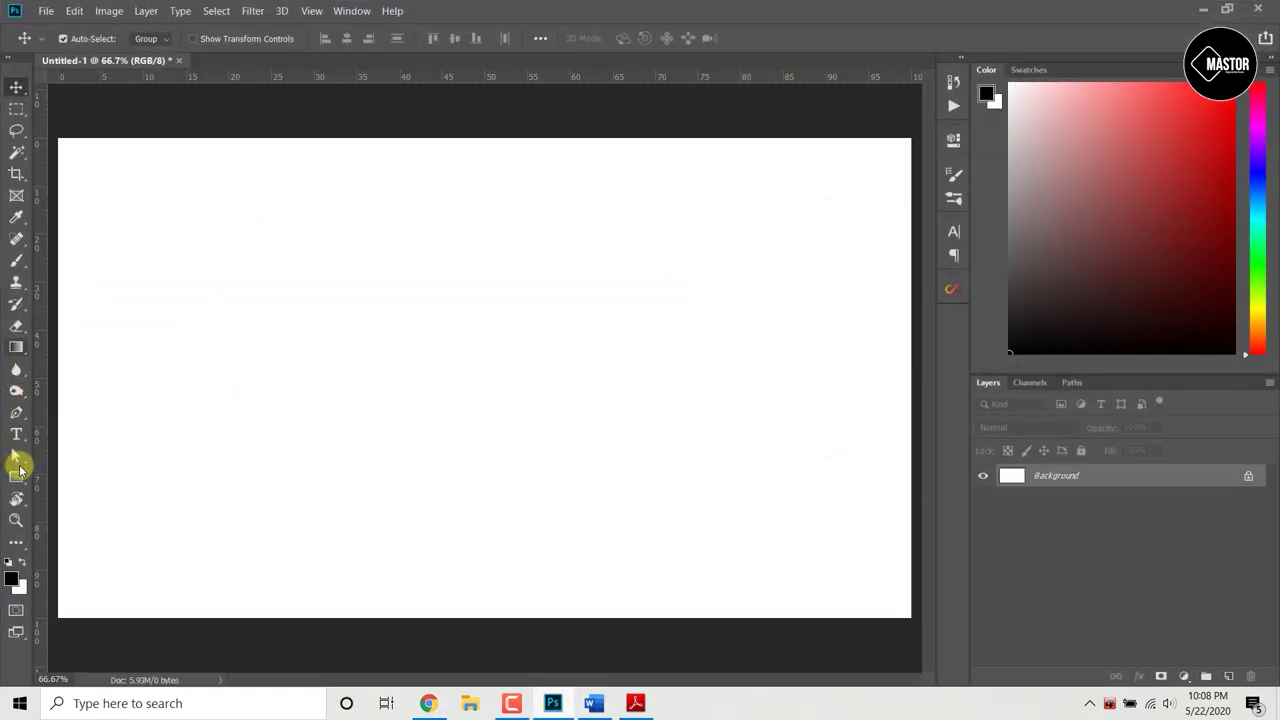
pyautogui.click(16, 434)
pyautogui.click(265, 340)
pyautogui.hotkey('ctrl', 'v')
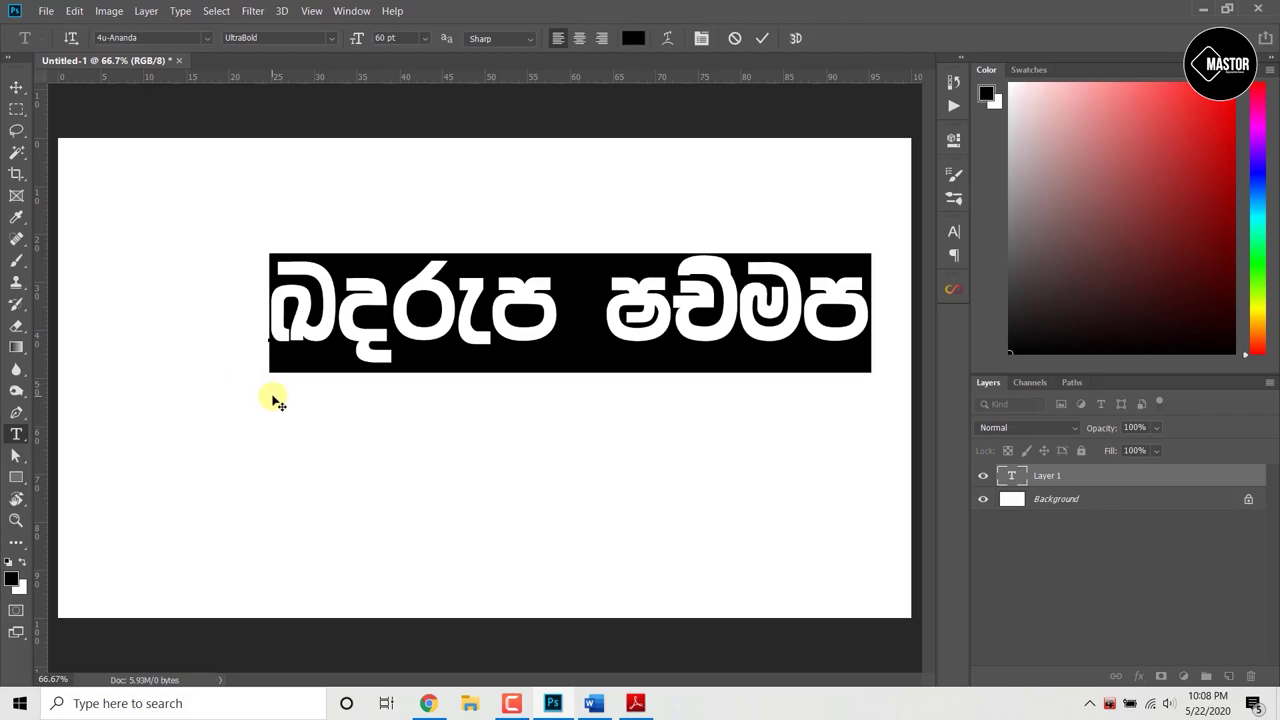
pyautogui.hotkey('ctrl', 'Return')
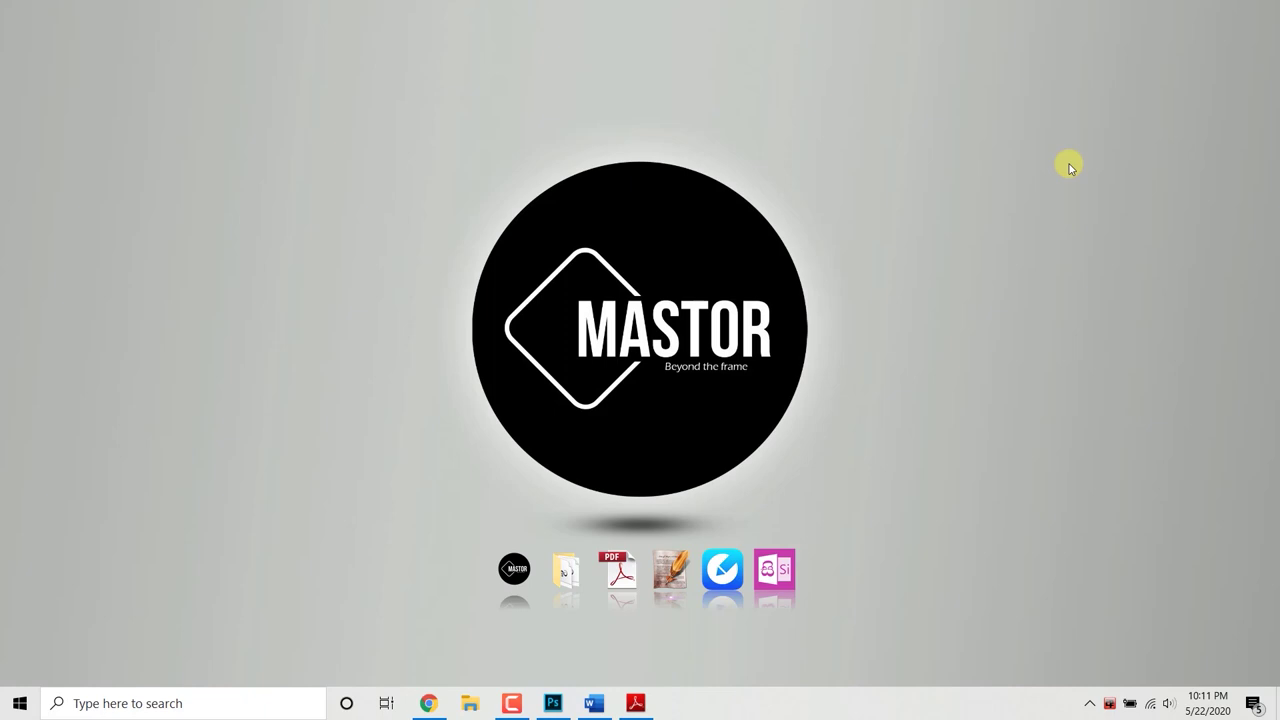
# Step: Open Sinhala Font Converter, enter parigaNakaya as Singlish, and copy the resulting Sinhala Unicode word පරිගණකය
pyautogui.click(777, 570)
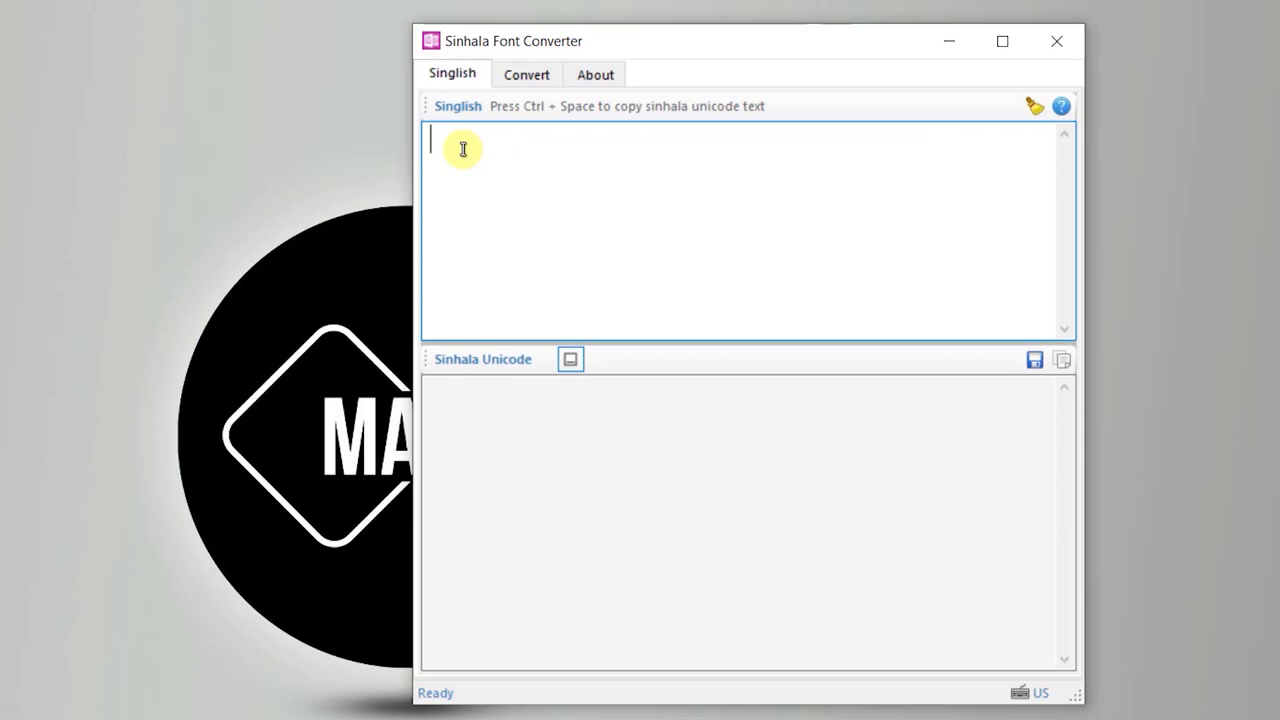
pyautogui.write('parigaNakaya')
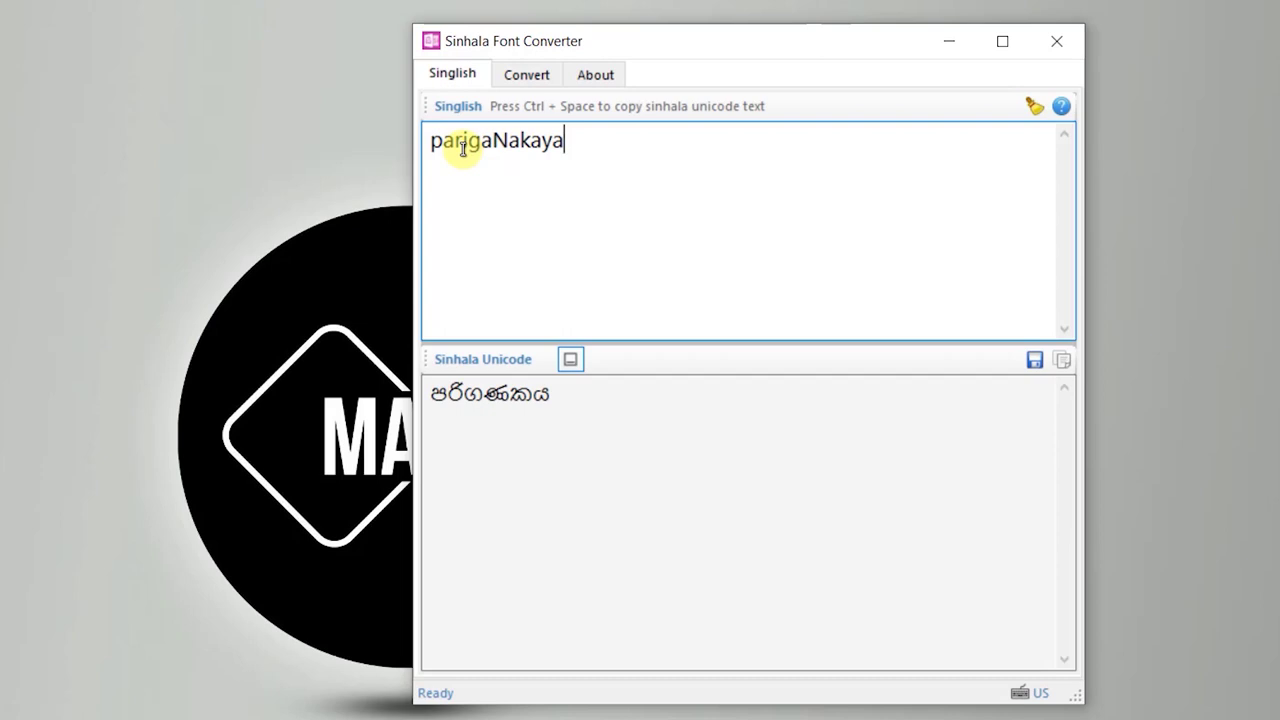
pyautogui.click(545, 395)
pyautogui.moveTo(614, 397); pyautogui.dragTo(423, 391)
pyautogui.rightClick(474, 392)
pyautogui.click(520, 462)
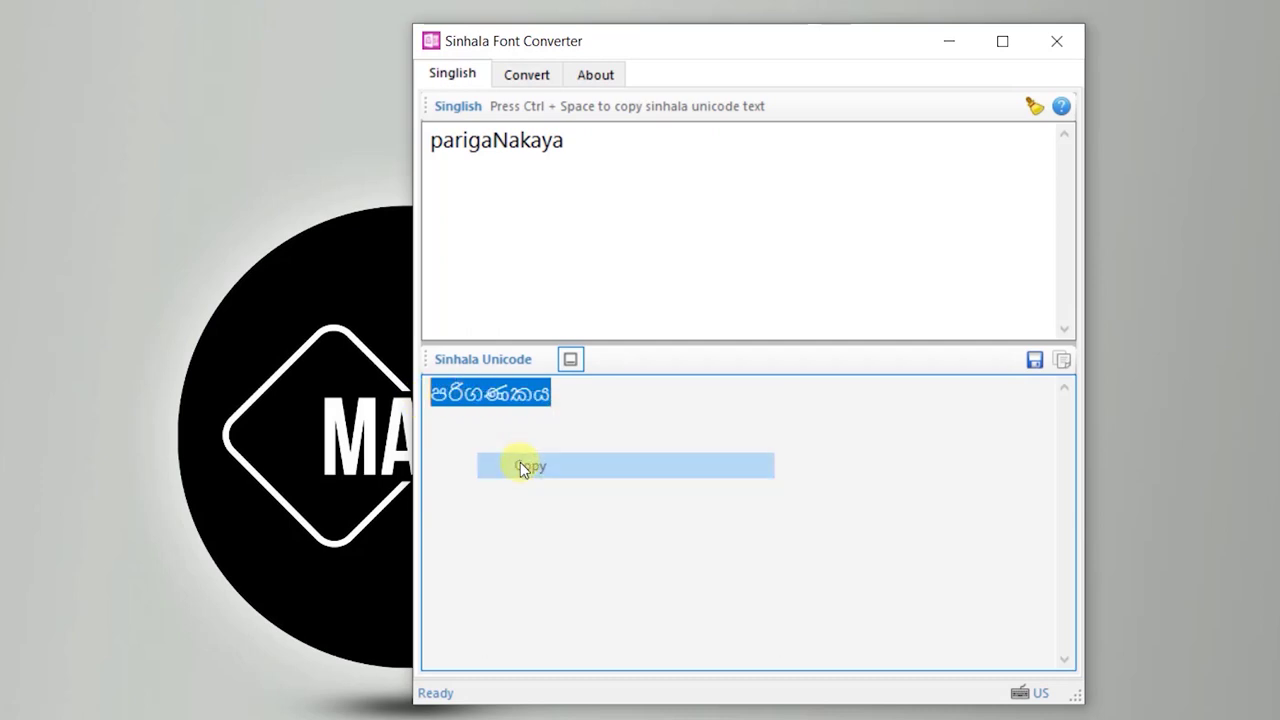
# Step: Switch the converter to font conversion, keep the direction UNICODE To ANSI, and paste පරිගණකය as the Unicode source
pyautogui.click(527, 80)
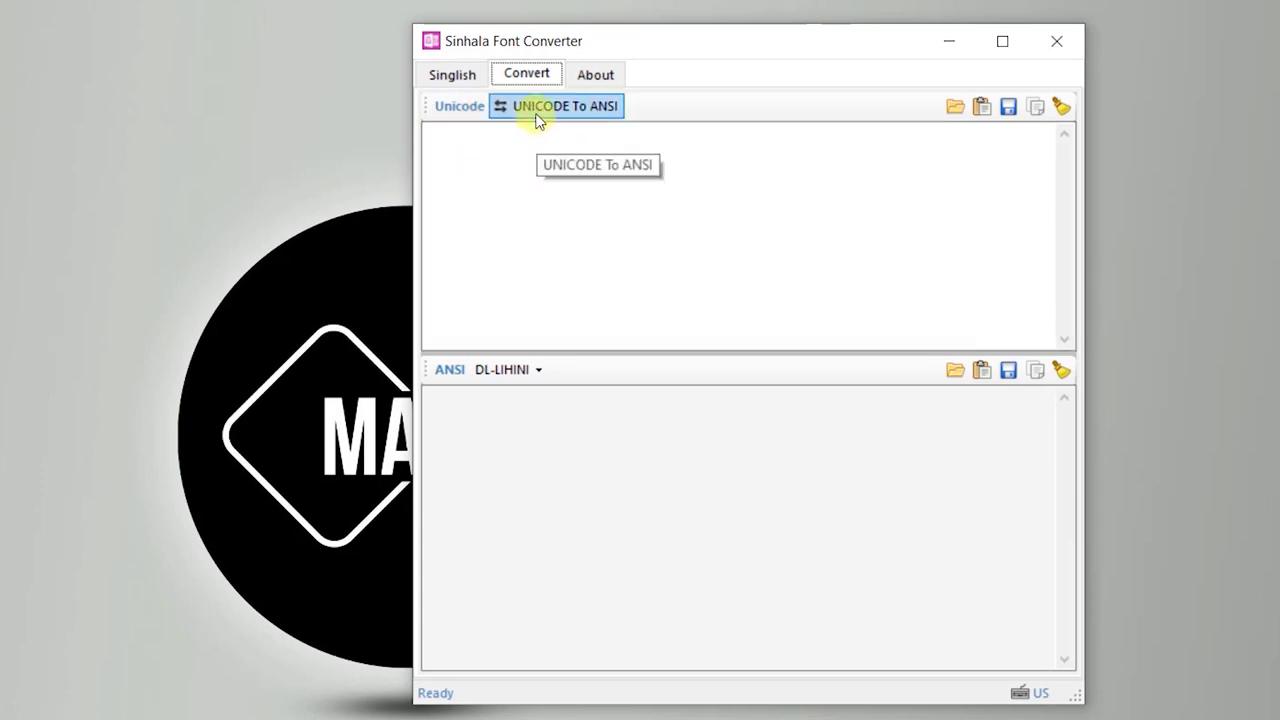
pyautogui.click(537, 113)
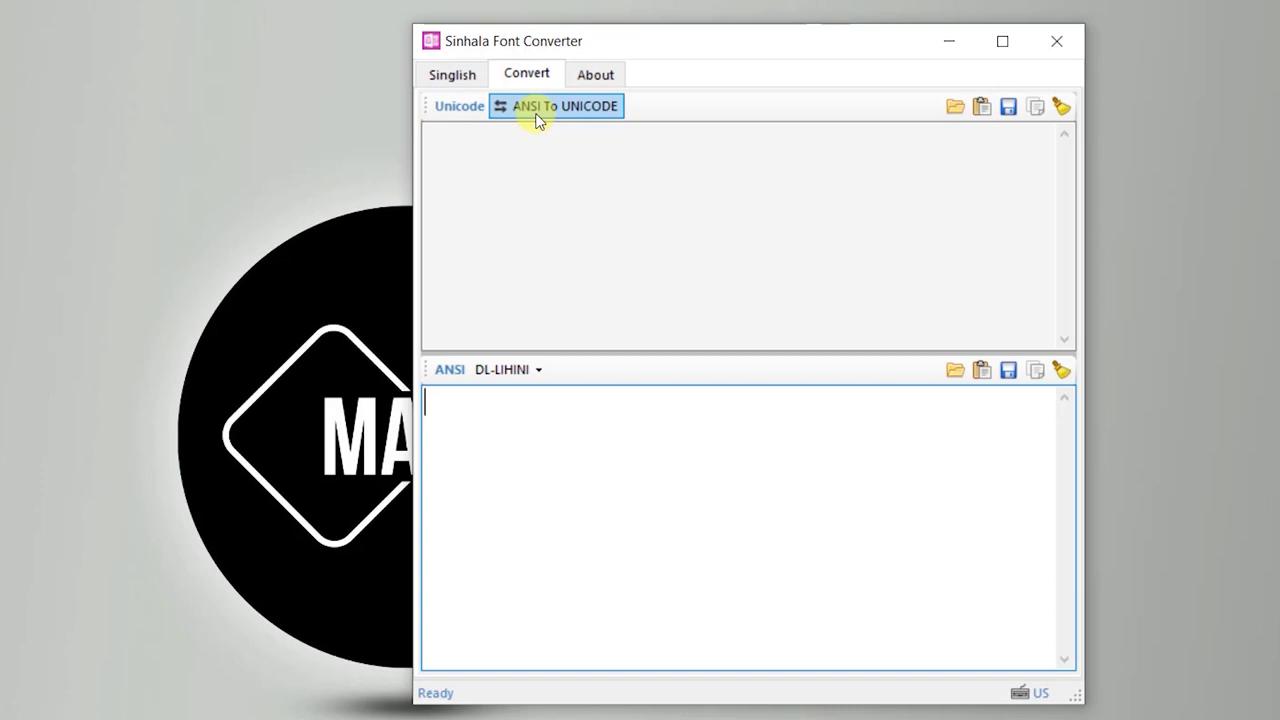
pyautogui.click(537, 118)
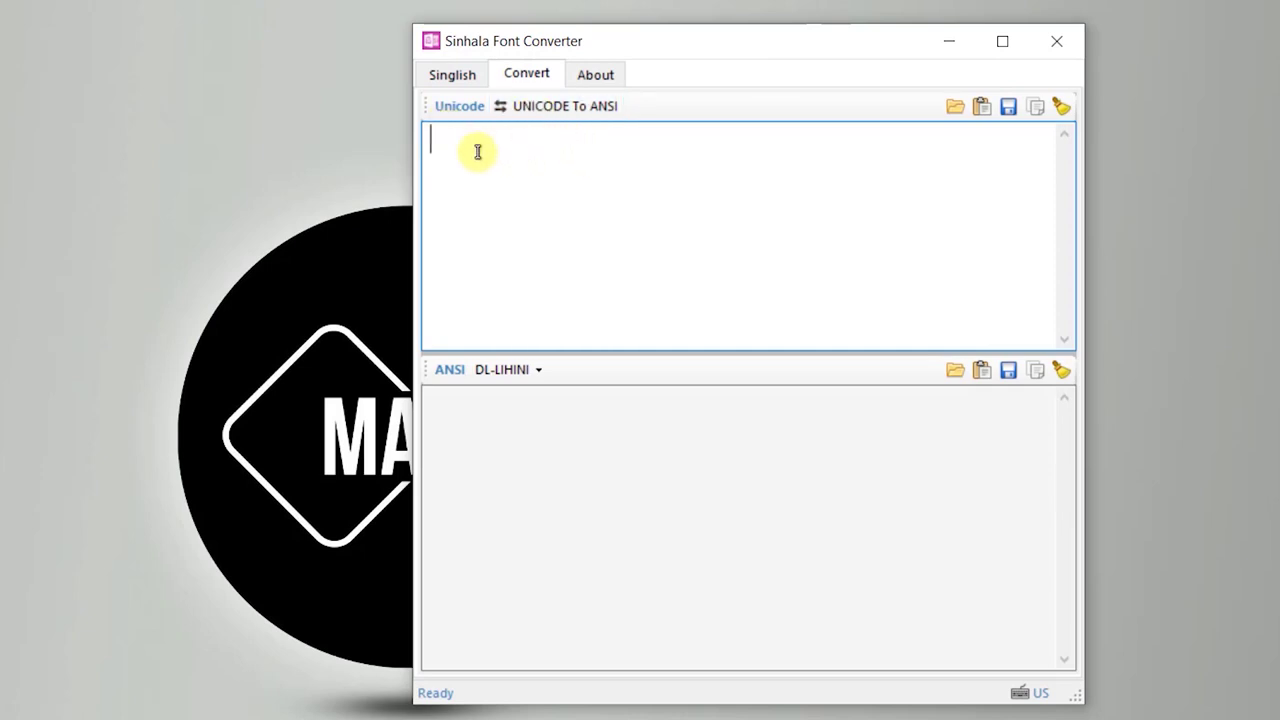
pyautogui.rightClick(438, 137)
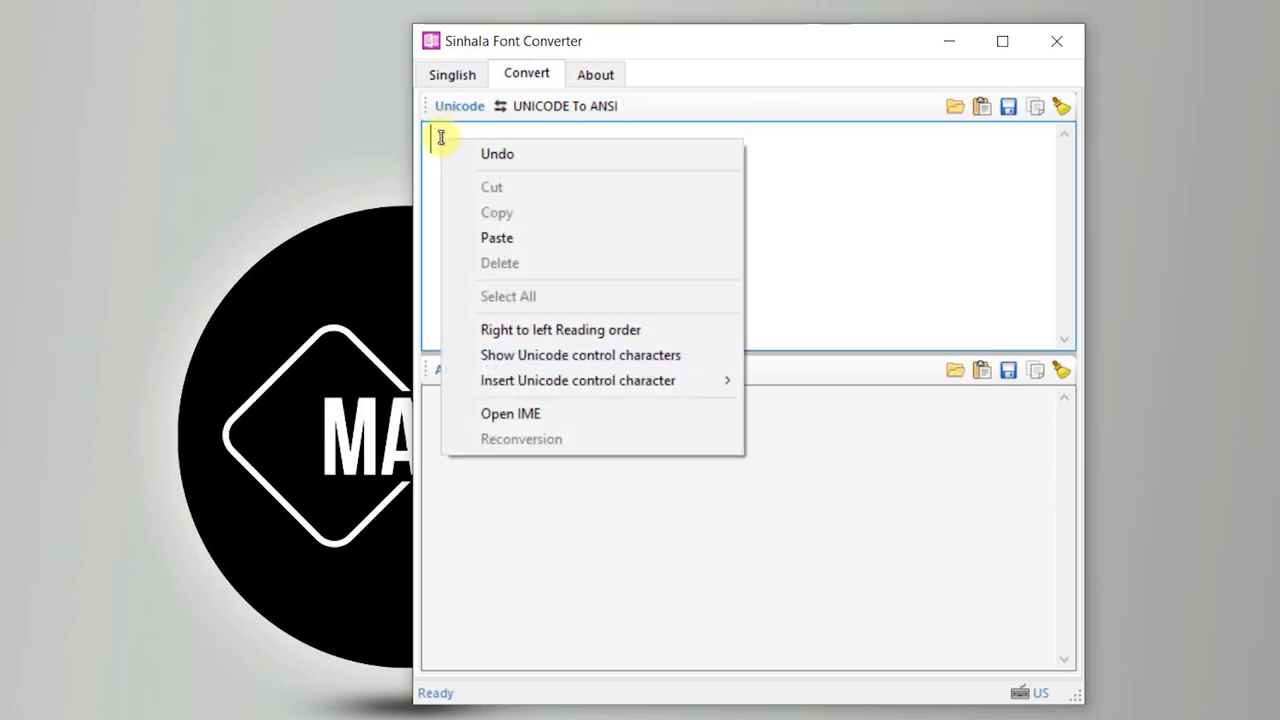
pyautogui.click(490, 237)
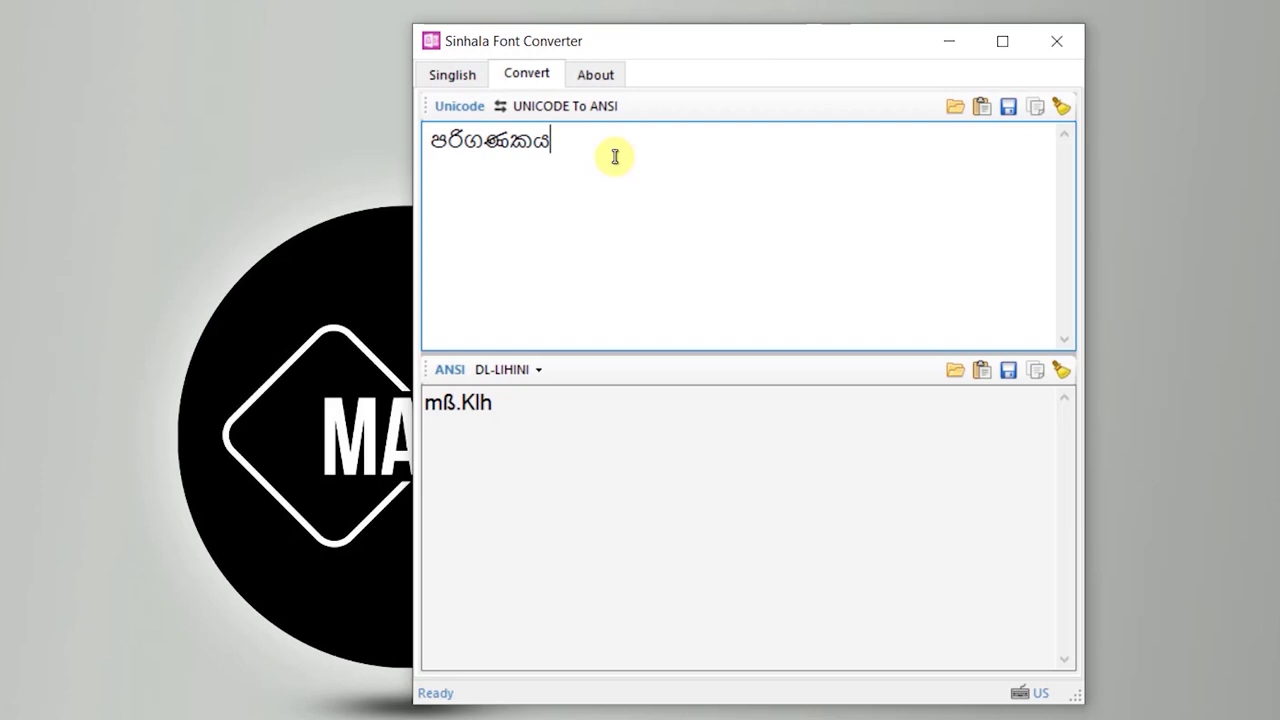
# Step: Copy the converted ANSI text mß.Klh from Sinhala Font Converter
pyautogui.moveTo(615, 156); pyautogui.dragTo(434, 135)
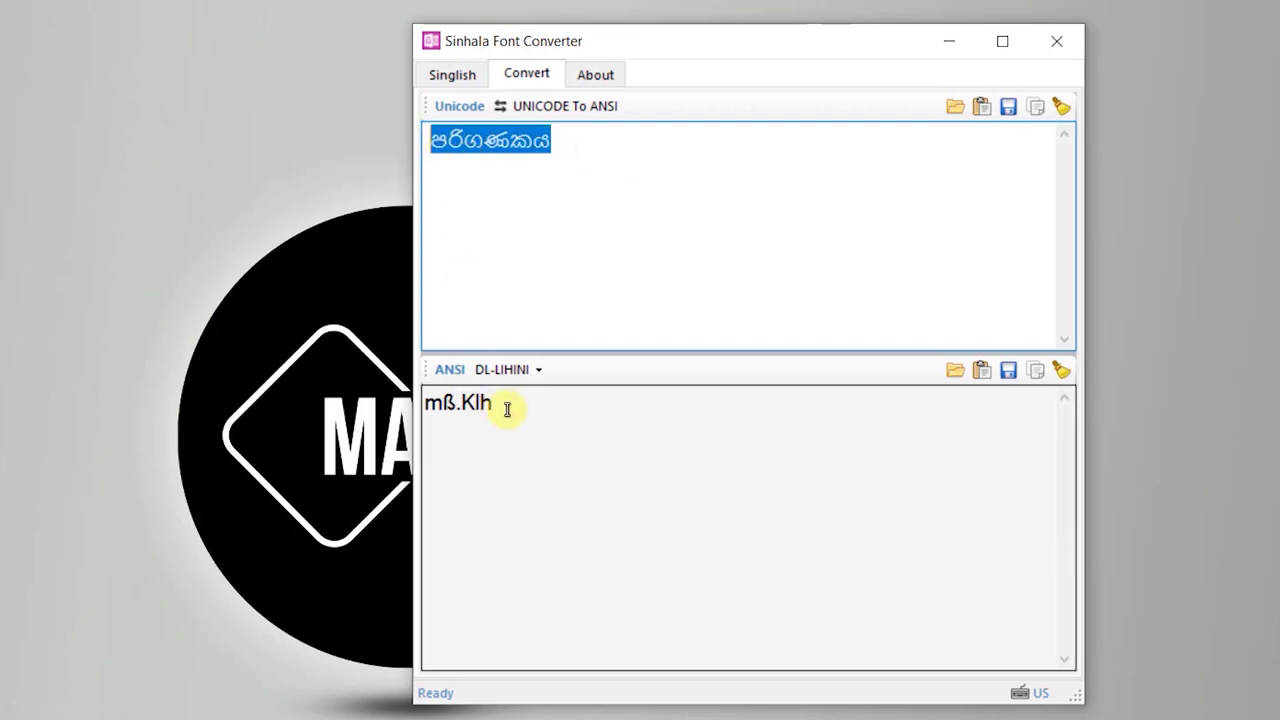
pyautogui.moveTo(507, 409); pyautogui.dragTo(428, 401)
pyautogui.rightClick(446, 406)
pyautogui.click(491, 480)
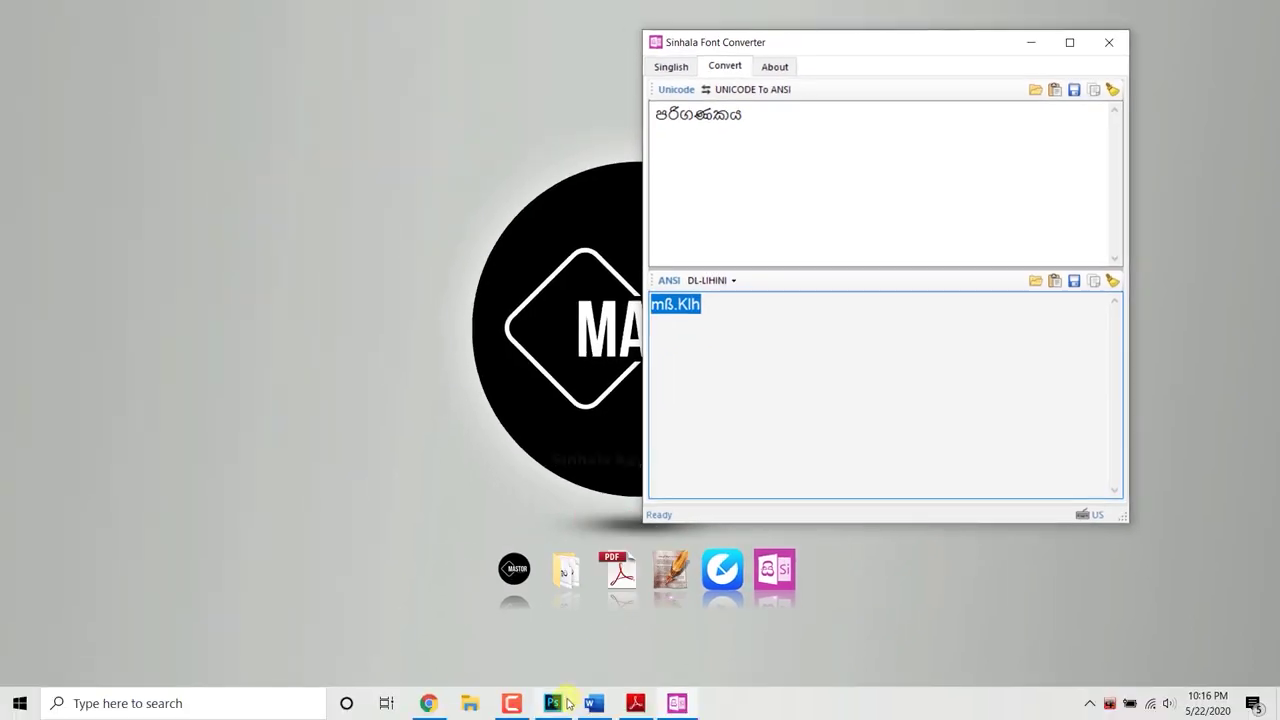
# Step: Switch to Photoshop and paste the copied ANSI text into a new FMGanganee text layer on the blank canvas
pyautogui.click(566, 702)
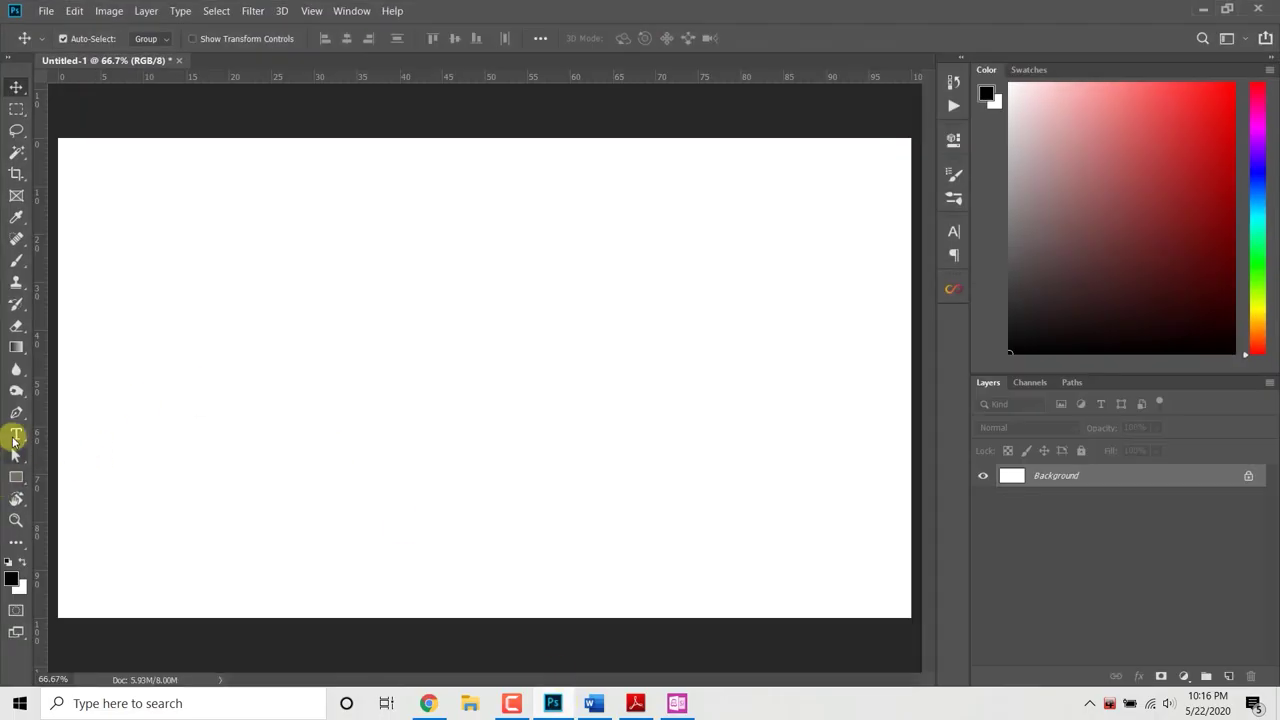
pyautogui.click(16, 434)
pyautogui.click(284, 322)
pyautogui.rightClick(318, 288)
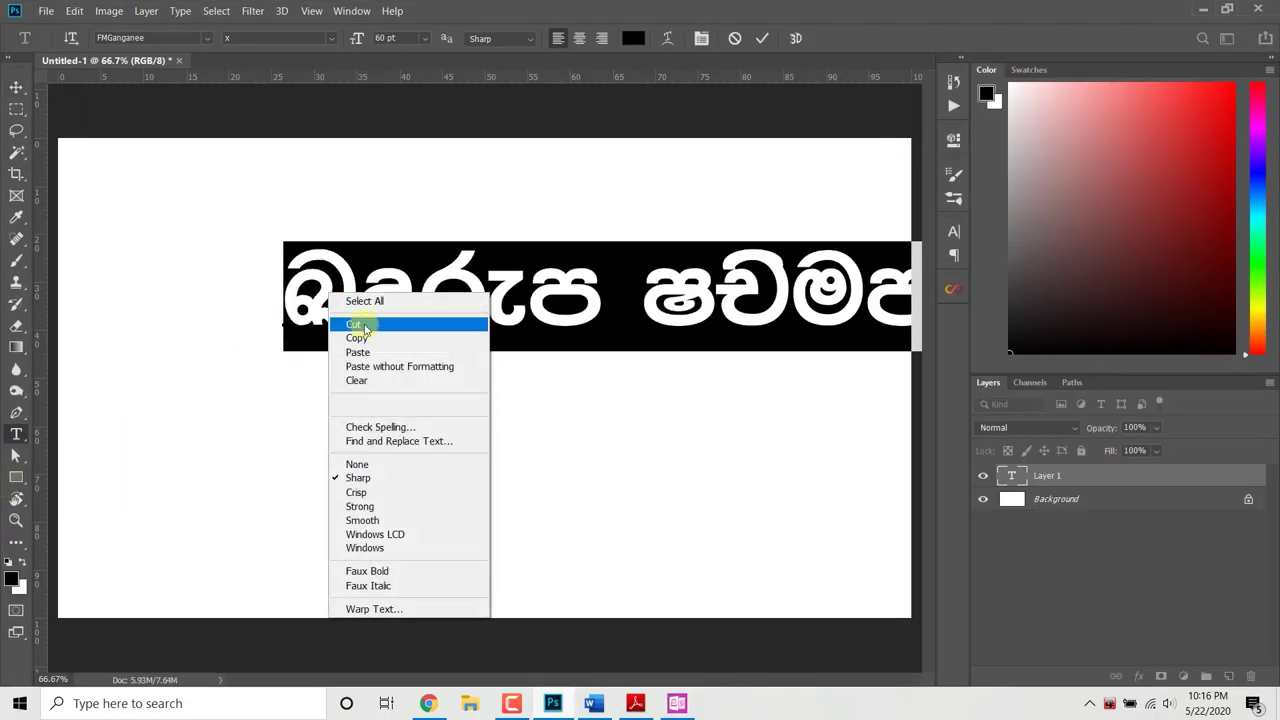
pyautogui.click(372, 354)
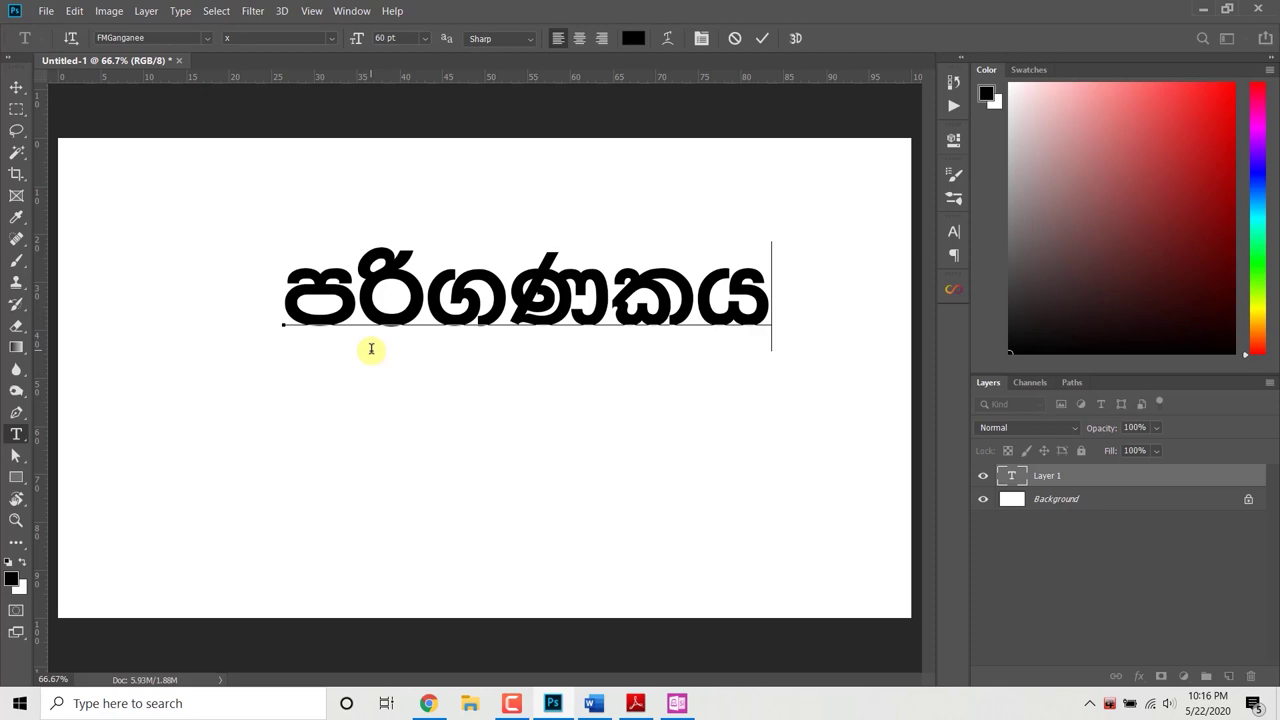